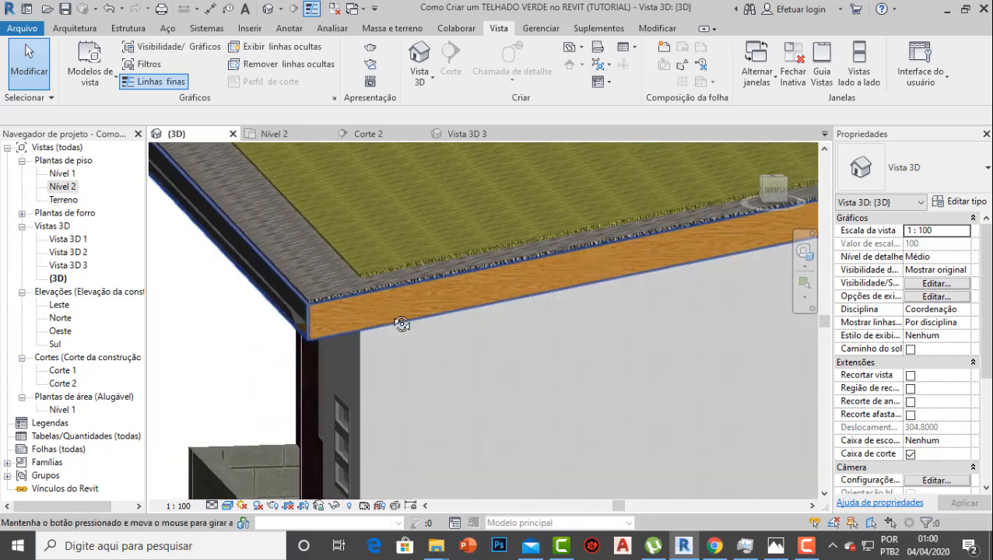
Examine the finished green roof's grass, stone and wood trim layers in the 3D view and in section Corte 2
{"action": "scroll", "coordinate": [345, 318], "scroll_direction": "down", "scroll_amount": 2}
{"action": "scroll", "coordinate": [350, 309], "scroll_direction": "up", "scroll_amount": 1}
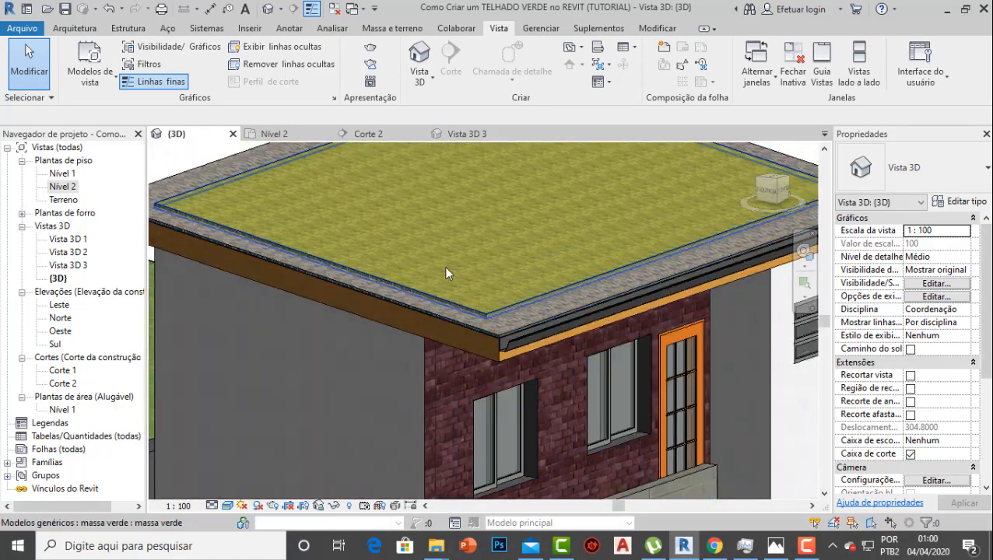
{"action": "left_click", "coordinate": [370, 134]}
{"action": "scroll", "coordinate": [283, 287], "scroll_direction": "up", "scroll_amount": 5}
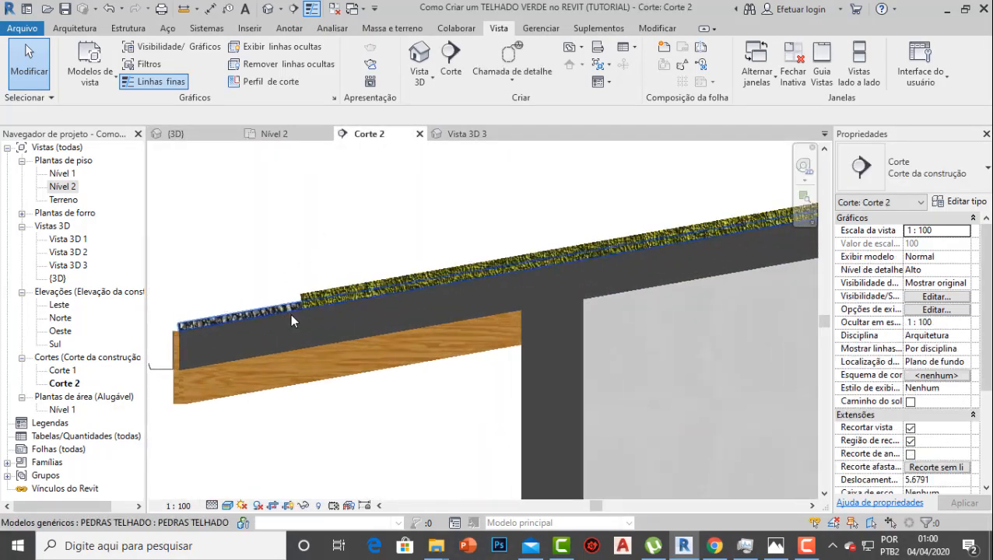
{"action": "scroll", "coordinate": [331, 309], "scroll_direction": "down", "scroll_amount": 2}
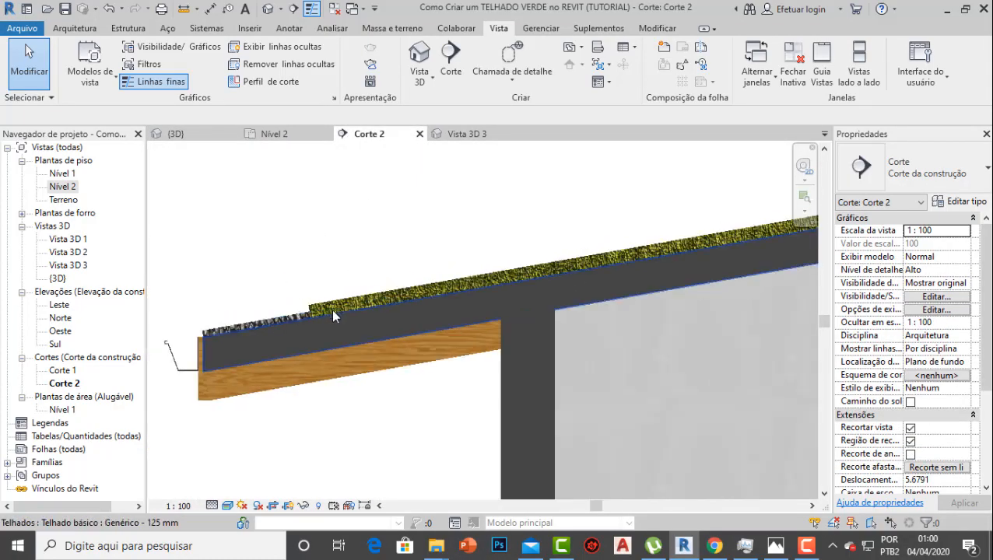
{"action": "middle_click_drag", "start_coordinate": [331, 308], "coordinate": [357, 293]}
{"action": "scroll", "coordinate": [337, 290], "scroll_direction": "up", "scroll_amount": 3}
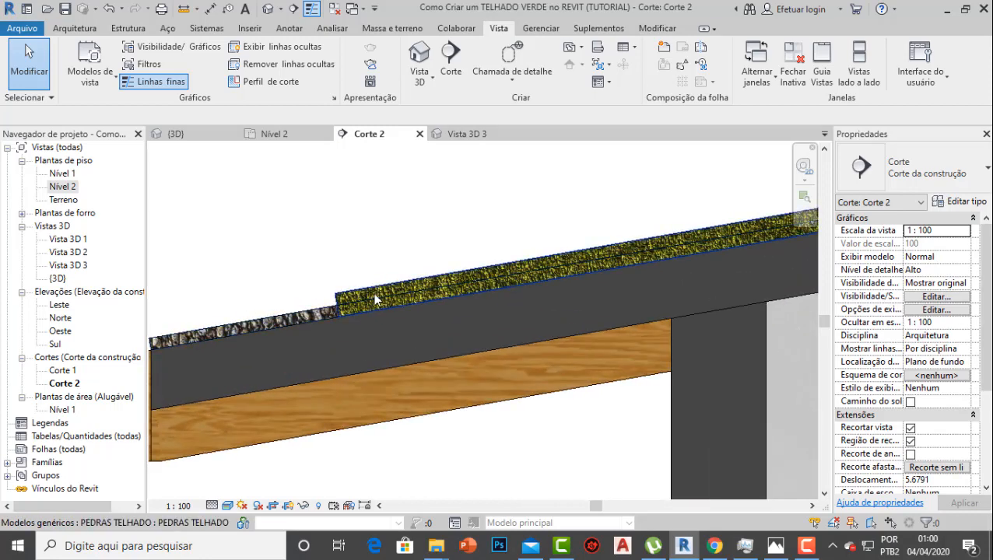
{"action": "scroll", "coordinate": [373, 302], "scroll_direction": "down", "scroll_amount": 2}
{"action": "scroll", "coordinate": [237, 343], "scroll_direction": "up", "scroll_amount": 3}
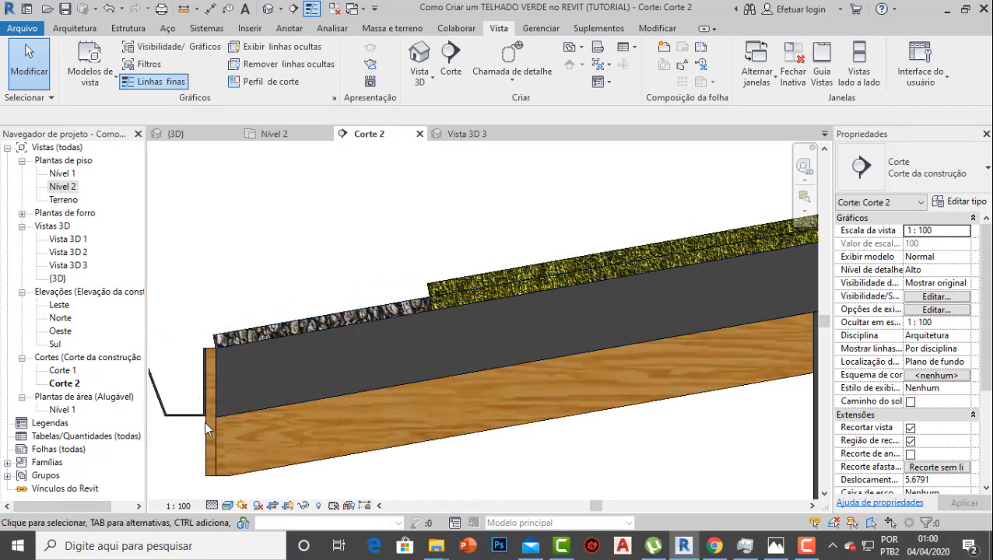
{"action": "scroll", "coordinate": [249, 427], "scroll_direction": "down", "scroll_amount": 2}
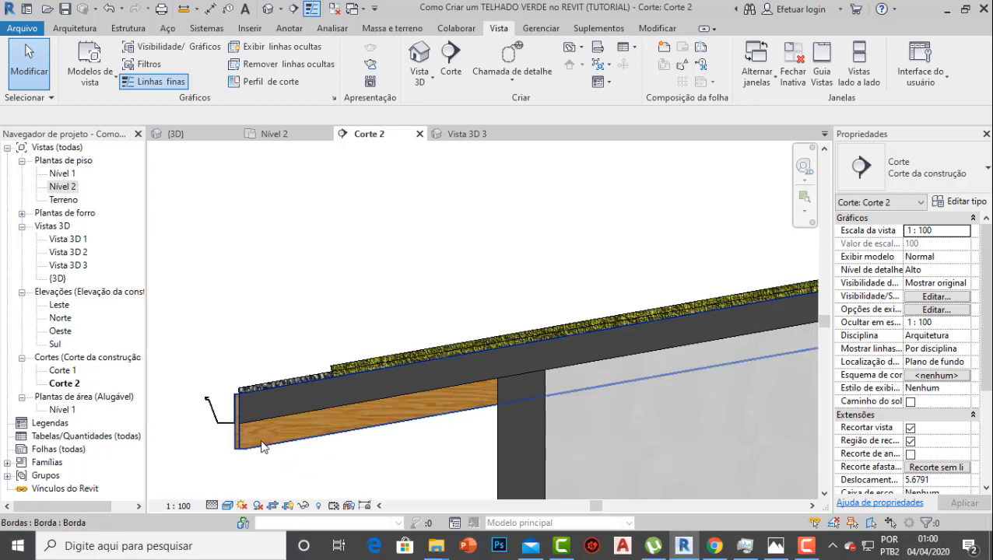
{"action": "scroll", "coordinate": [274, 438], "scroll_direction": "down", "scroll_amount": 5}
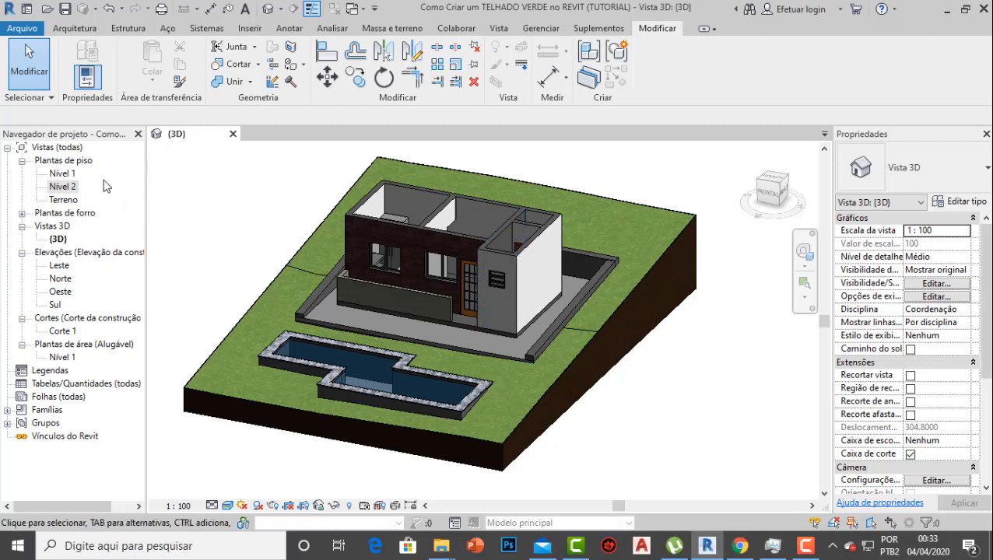
Inspect the roofless house in the Nível 2 floor plan and from several sides in the 3D view
{"action": "double_click", "coordinate": [73, 188]}
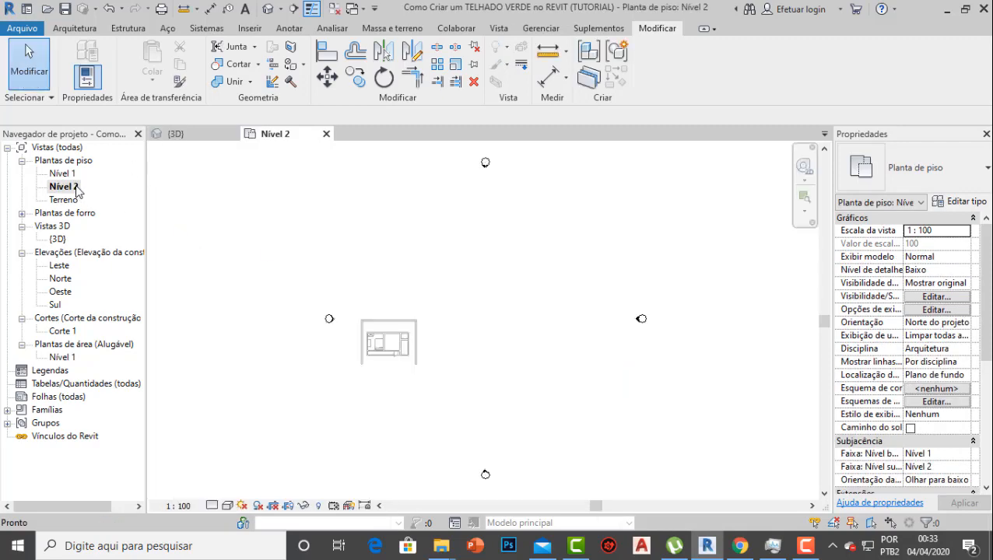
{"action": "scroll", "coordinate": [304, 261], "scroll_direction": "up", "scroll_amount": 5}
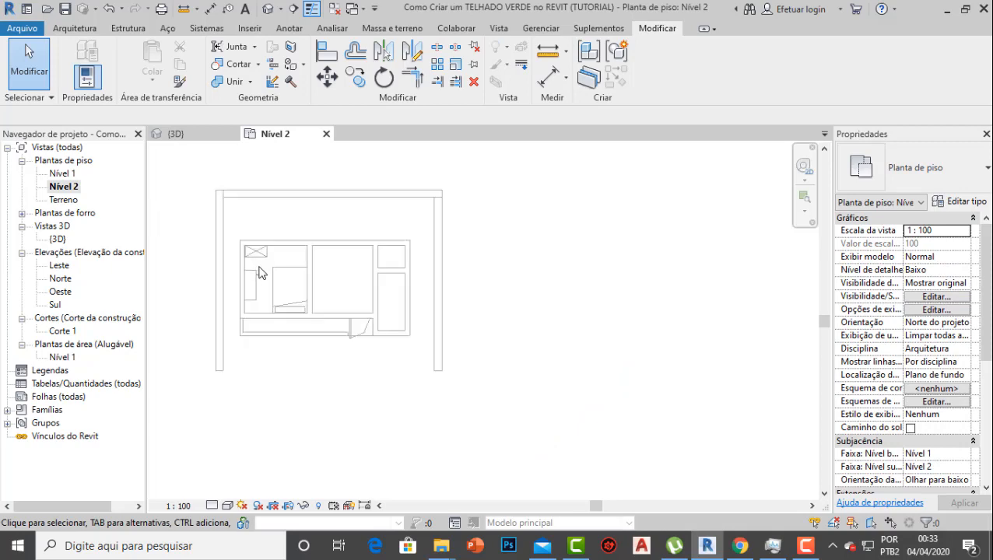
{"action": "left_click", "coordinate": [179, 133]}
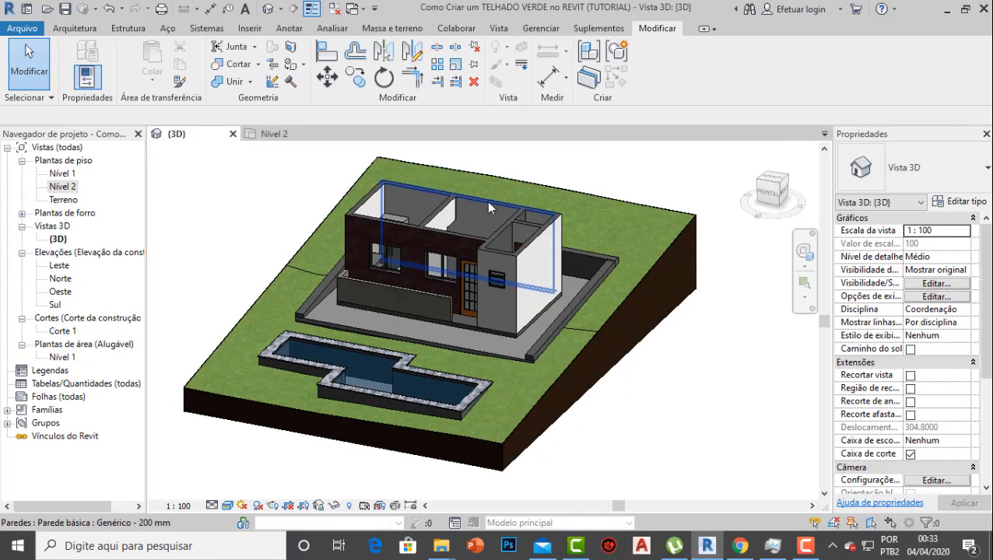
{"action": "scroll", "coordinate": [434, 198], "scroll_direction": "up", "scroll_amount": 2}
{"action": "scroll", "coordinate": [420, 204], "scroll_direction": "down", "scroll_amount": 2}
{"action": "scroll", "coordinate": [493, 191], "scroll_direction": "up", "scroll_amount": 2}
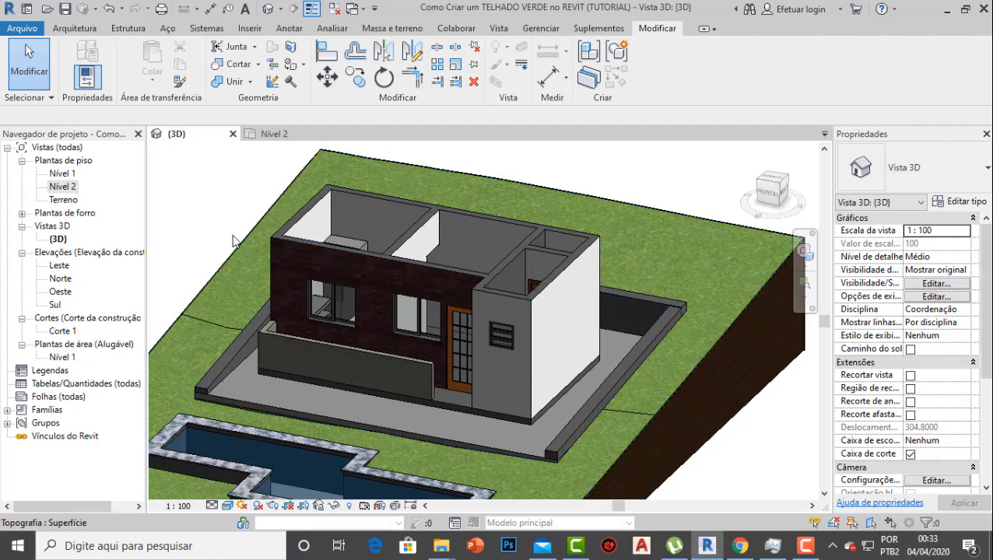
{"action": "middle_click_drag", "start_coordinate": [343, 175], "coordinate": [459, 187], "text": "shift"}
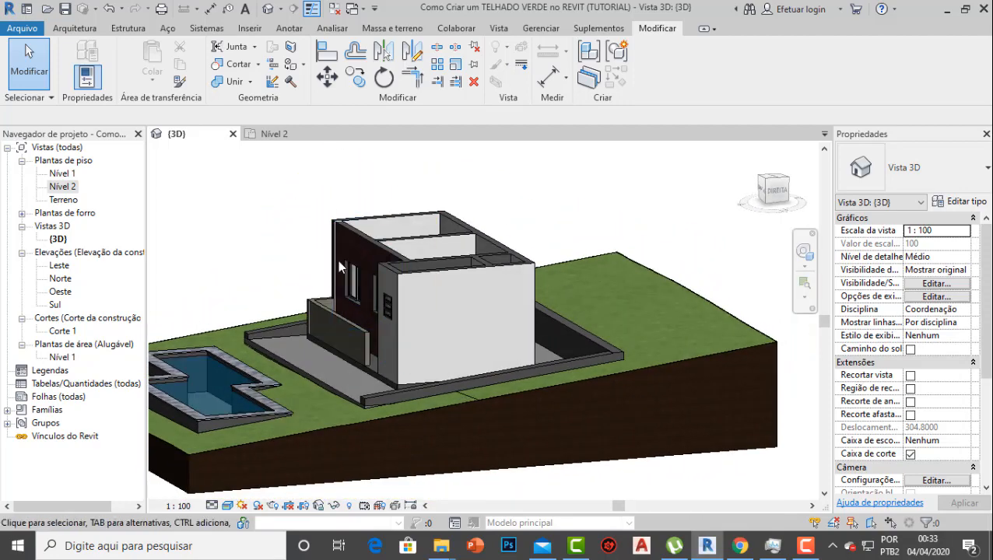
{"action": "scroll", "coordinate": [338, 267], "scroll_direction": "up", "scroll_amount": 1}
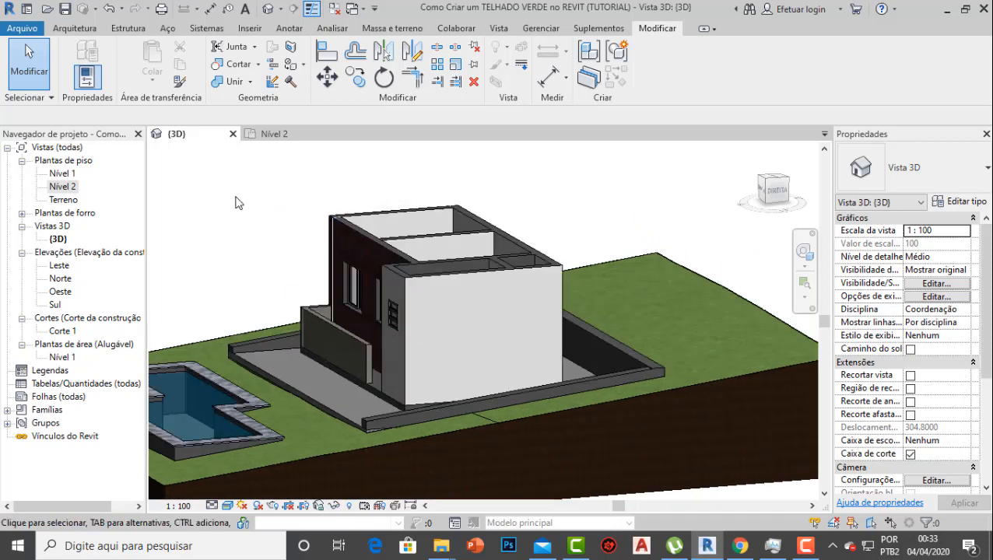
{"action": "middle_click_drag", "start_coordinate": [237, 202], "coordinate": [429, 311], "text": "shift"}
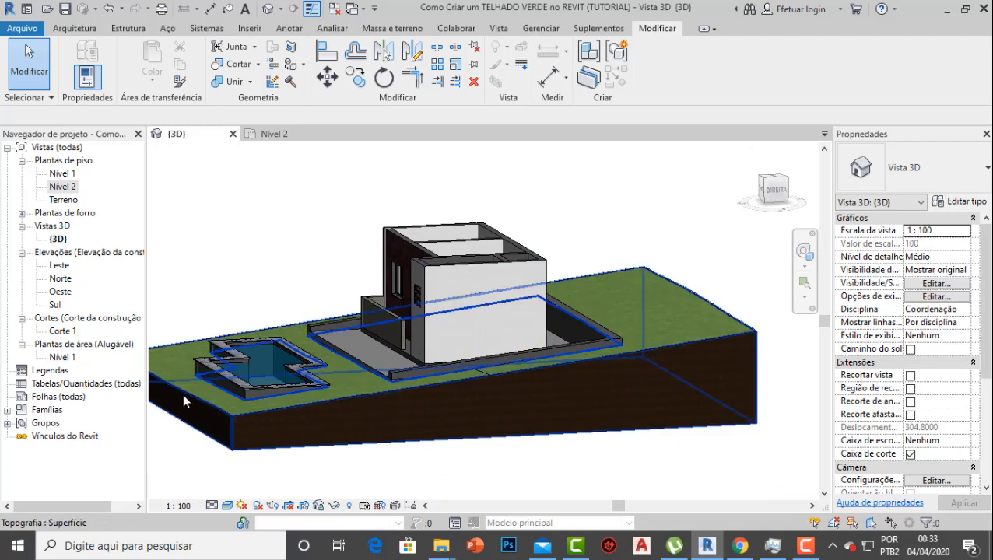
{"action": "scroll", "coordinate": [385, 285], "scroll_direction": "up", "scroll_amount": 2}
On the Nível 2 plan, start a roof by perimeter without saving and sketch a rectangular boundary offset 0.4 outside the house's outer walls
{"action": "left_click", "coordinate": [266, 134]}
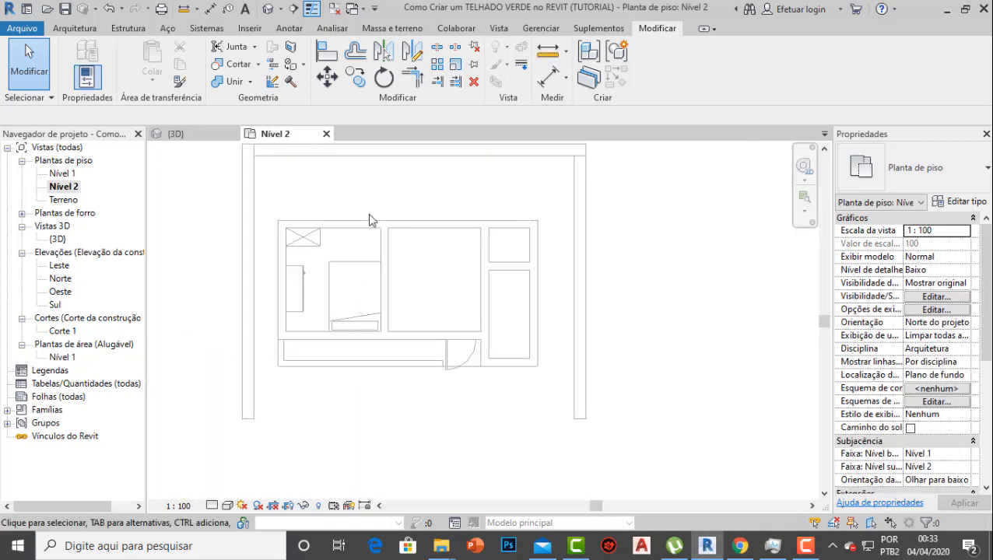
{"action": "scroll", "coordinate": [372, 218], "scroll_direction": "down", "scroll_amount": 2}
{"action": "left_click", "coordinate": [82, 28]}
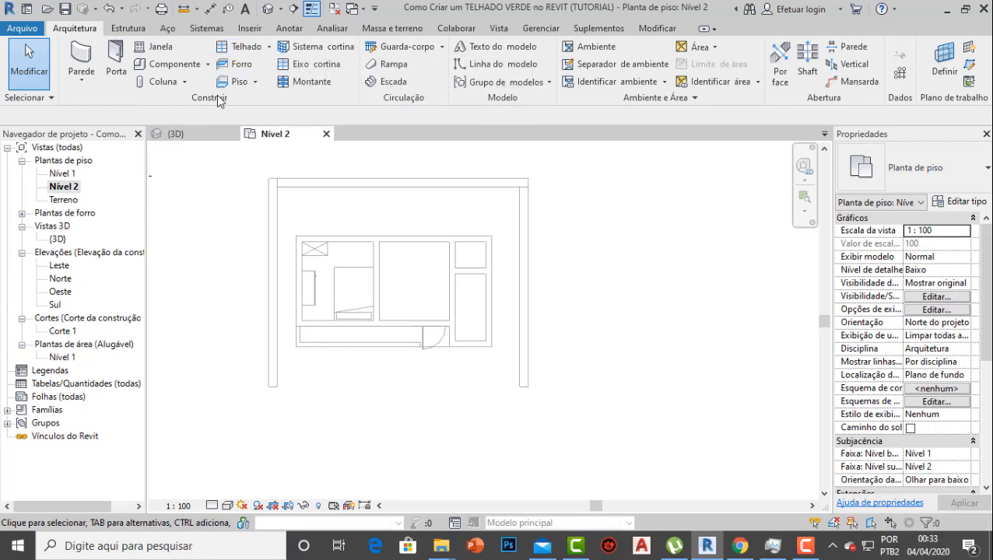
{"action": "left_click", "coordinate": [270, 48]}
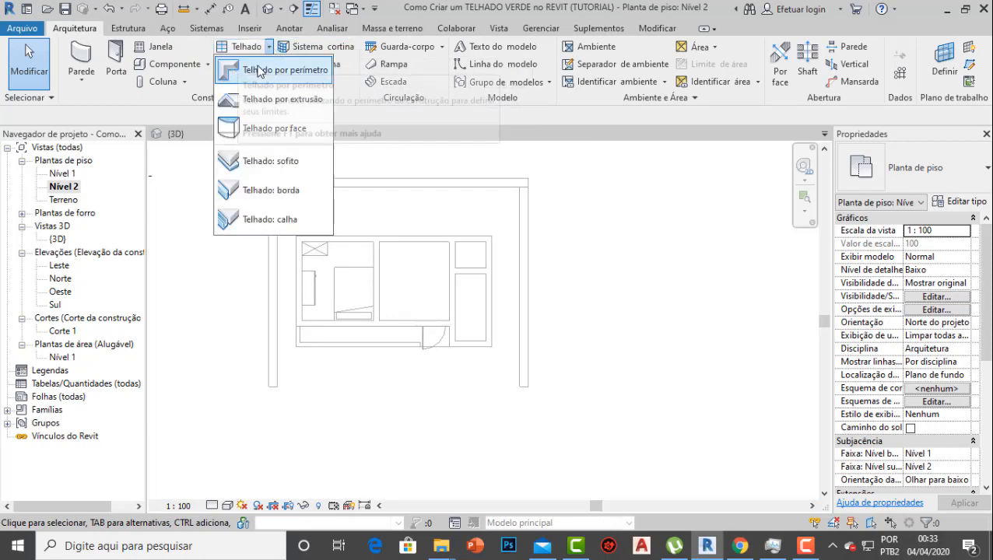
{"action": "left_click", "coordinate": [298, 72]}
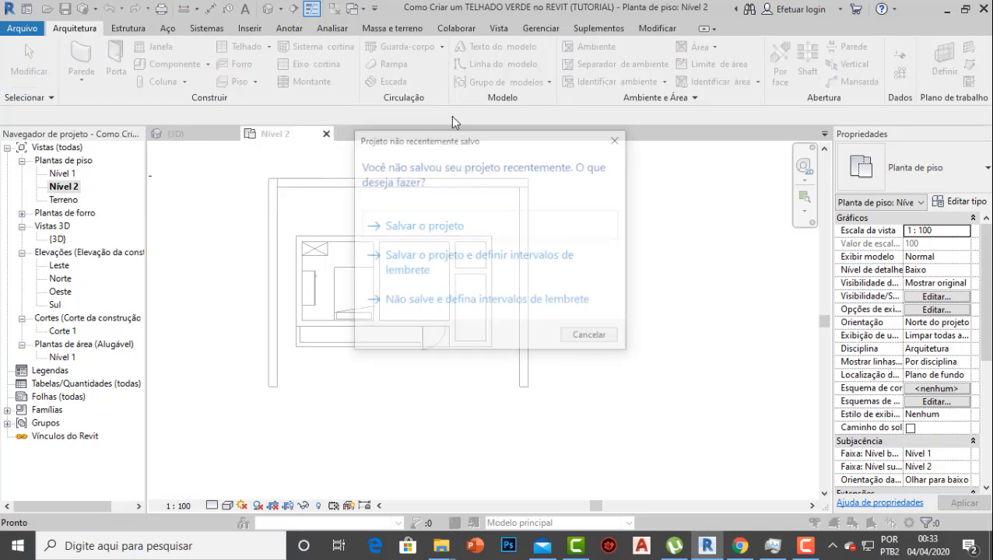
{"action": "left_click", "coordinate": [619, 138]}
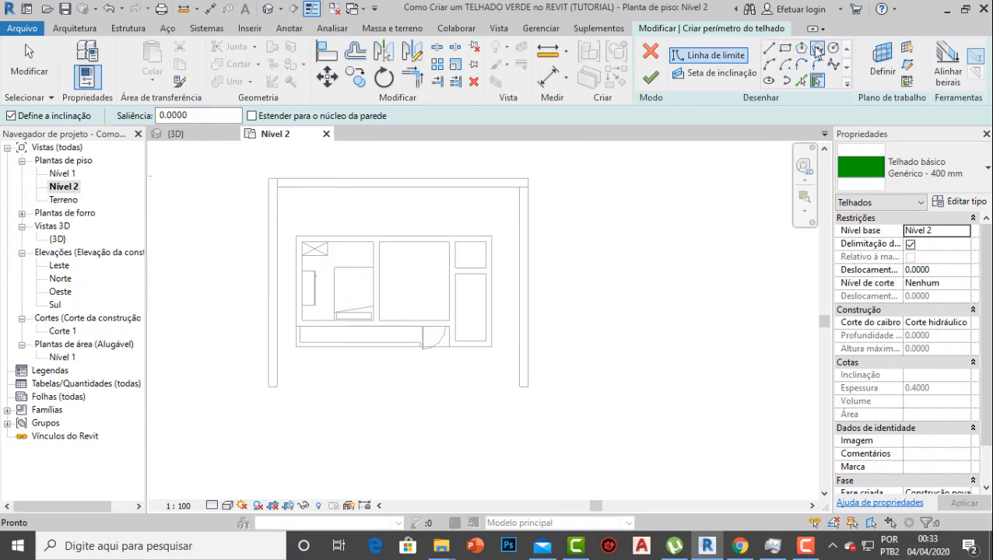
{"action": "left_click", "coordinate": [785, 50]}
{"action": "scroll", "coordinate": [288, 234], "scroll_direction": "up", "scroll_amount": 5}
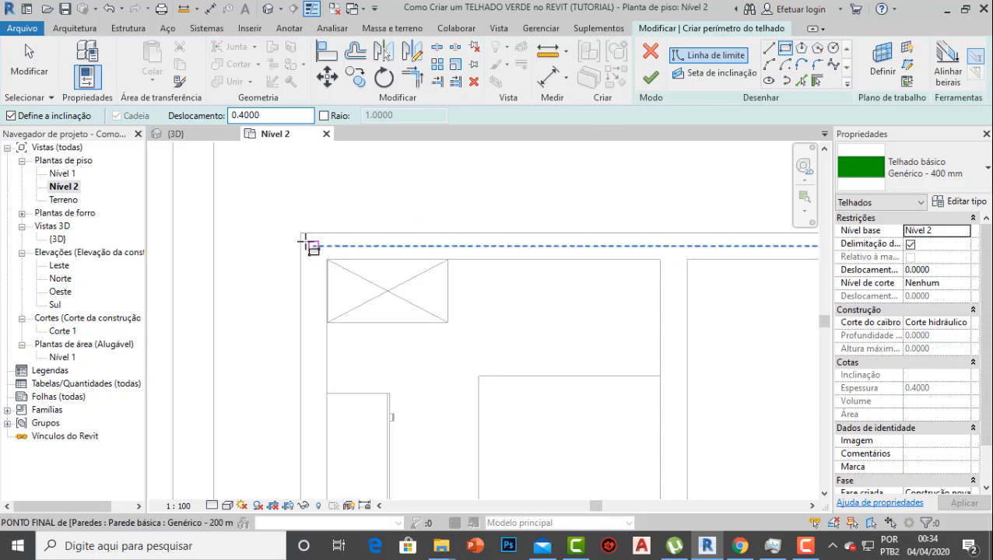
{"action": "left_click", "coordinate": [301, 232]}
{"action": "scroll", "coordinate": [412, 324], "scroll_direction": "down", "scroll_amount": 3}
{"action": "middle_click_drag", "start_coordinate": [477, 360], "coordinate": [393, 275]}
{"action": "scroll", "coordinate": [397, 272], "scroll_direction": "down", "scroll_amount": 1}
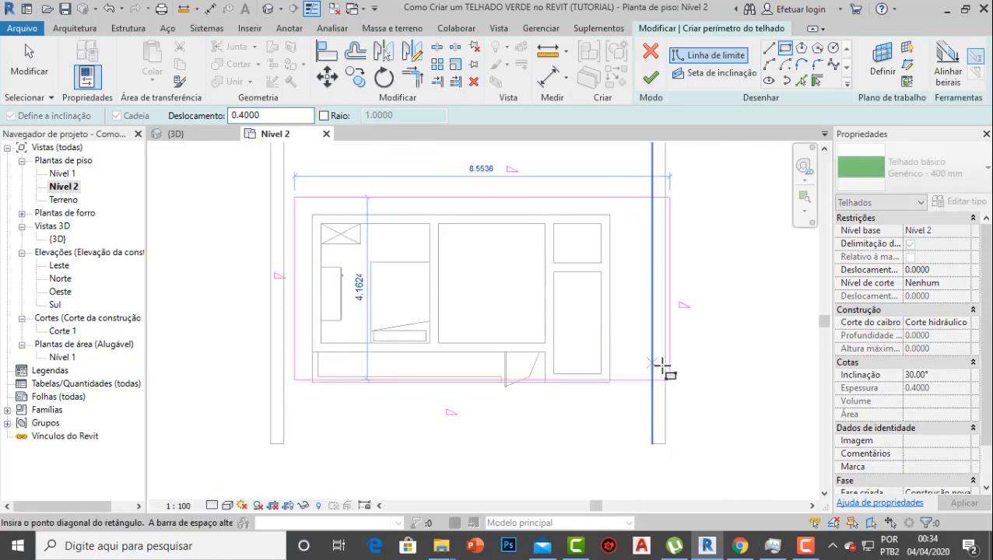
{"action": "scroll", "coordinate": [649, 368], "scroll_direction": "up", "scroll_amount": 3}
{"action": "scroll", "coordinate": [565, 398], "scroll_direction": "down", "scroll_amount": 2}
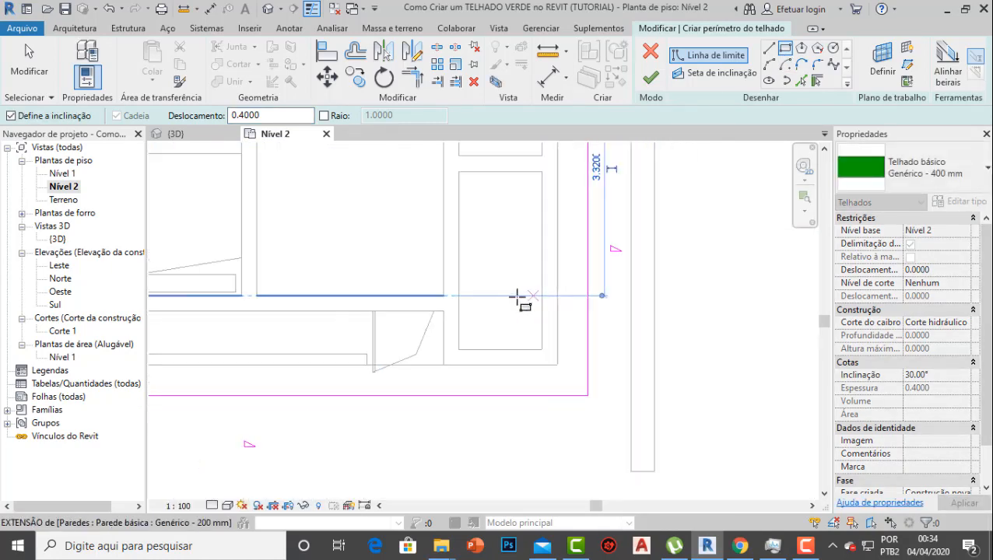
{"action": "left_click", "coordinate": [565, 399]}
{"action": "scroll", "coordinate": [369, 335], "scroll_direction": "down", "scroll_amount": 3}
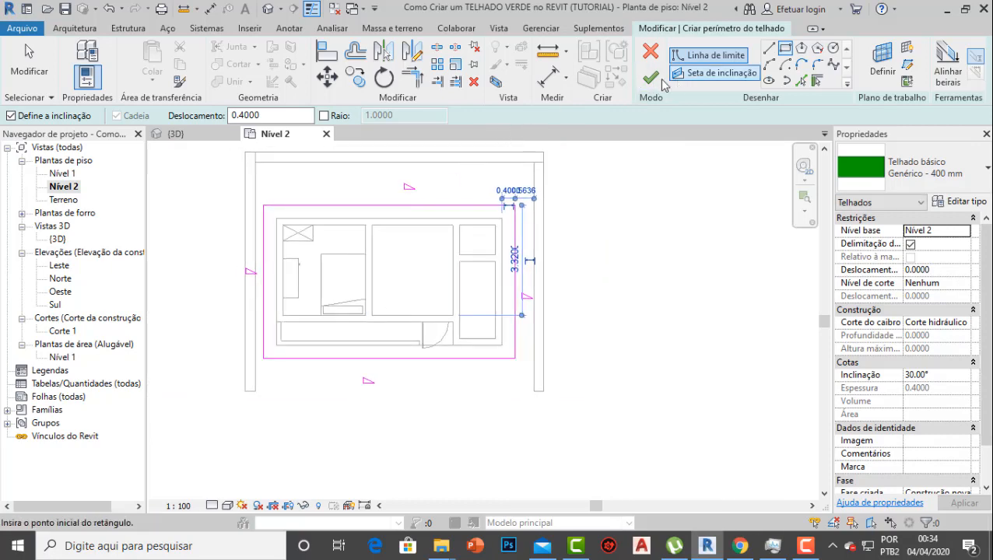
{"action": "scroll", "coordinate": [423, 197], "scroll_direction": "up", "scroll_amount": 4}
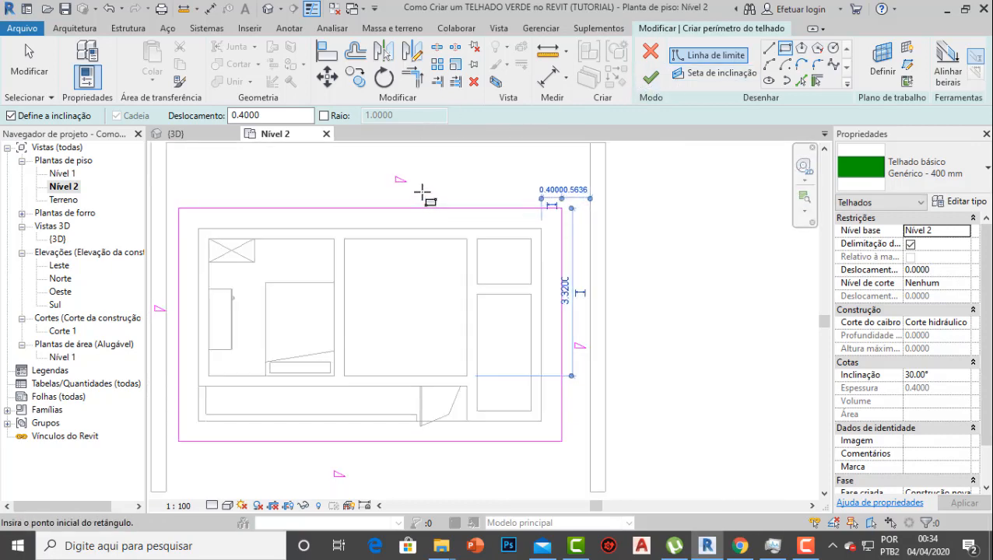
{"action": "key", "text": "Escape"}
Remove the slope definition from the rear edge and both side edges of the roof boundary
{"action": "scroll", "coordinate": [404, 187], "scroll_direction": "down", "scroll_amount": 3}
{"action": "middle_click_drag", "start_coordinate": [570, 190], "coordinate": [590, 184]}
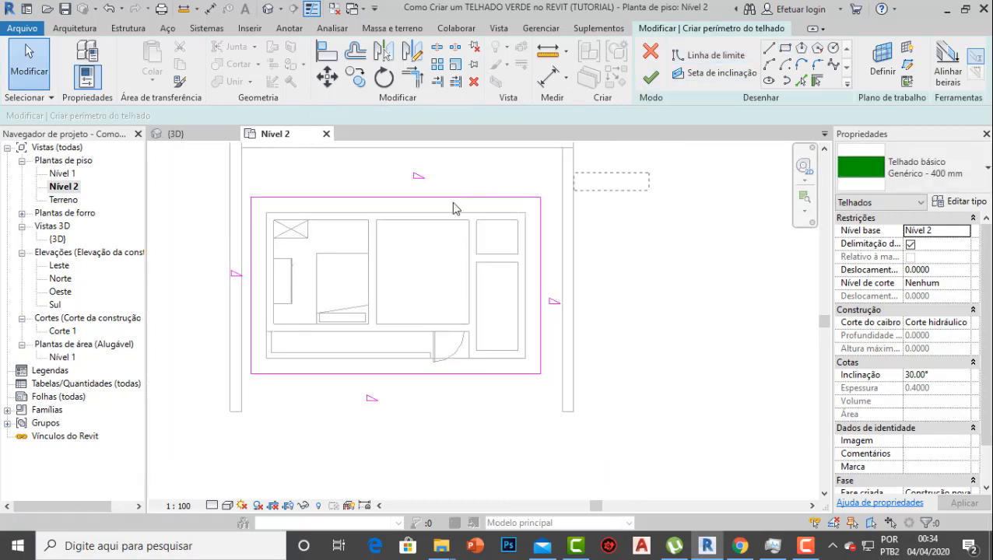
{"action": "left_click_drag", "start_coordinate": [214, 251], "coordinate": [215, 251]}
{"action": "left_click_drag", "start_coordinate": [645, 171], "coordinate": [231, 265]}
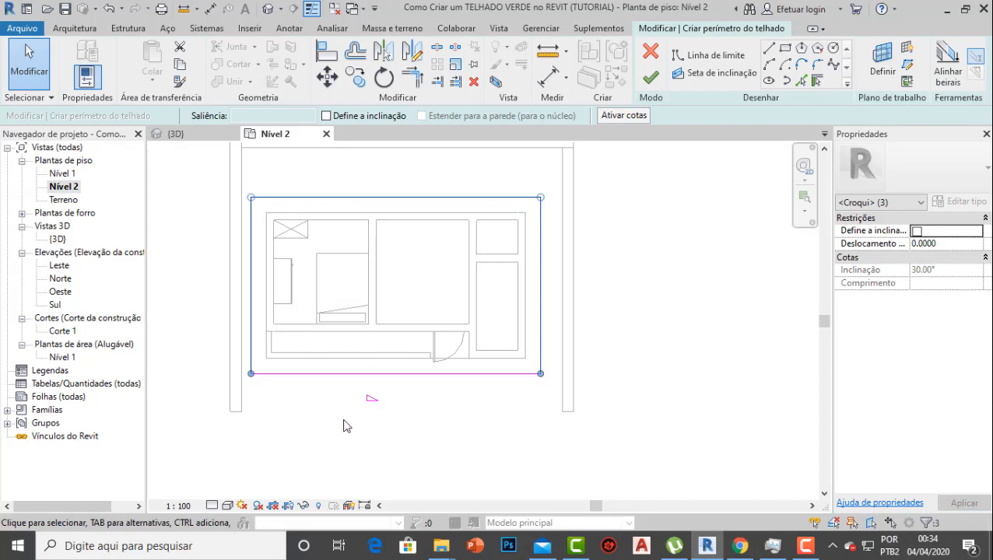
Set the slope of the roof boundary's front edge to 10°
{"action": "left_click", "coordinate": [390, 374]}
{"action": "scroll", "coordinate": [409, 385], "scroll_direction": "up", "scroll_amount": 3}
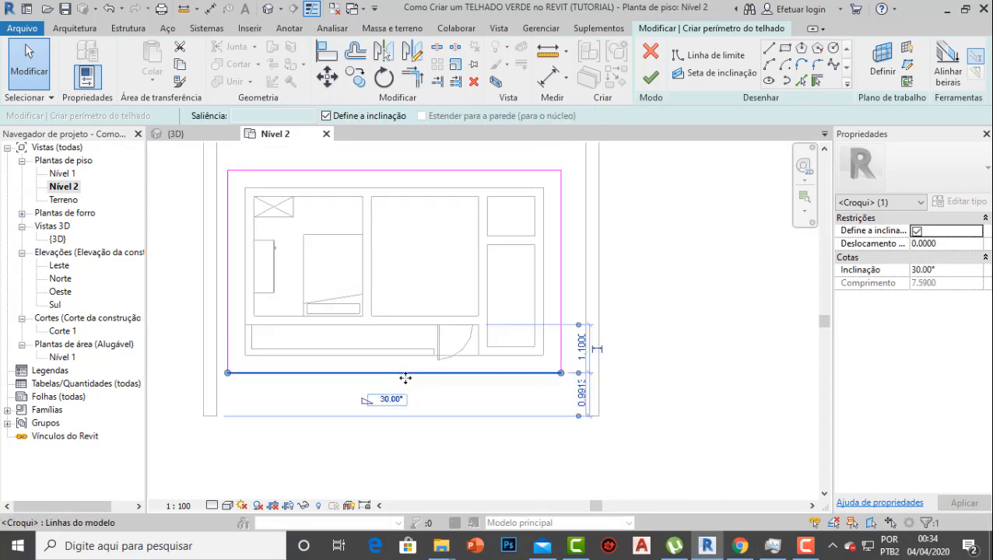
{"action": "middle_click_drag", "start_coordinate": [415, 384], "coordinate": [421, 385]}
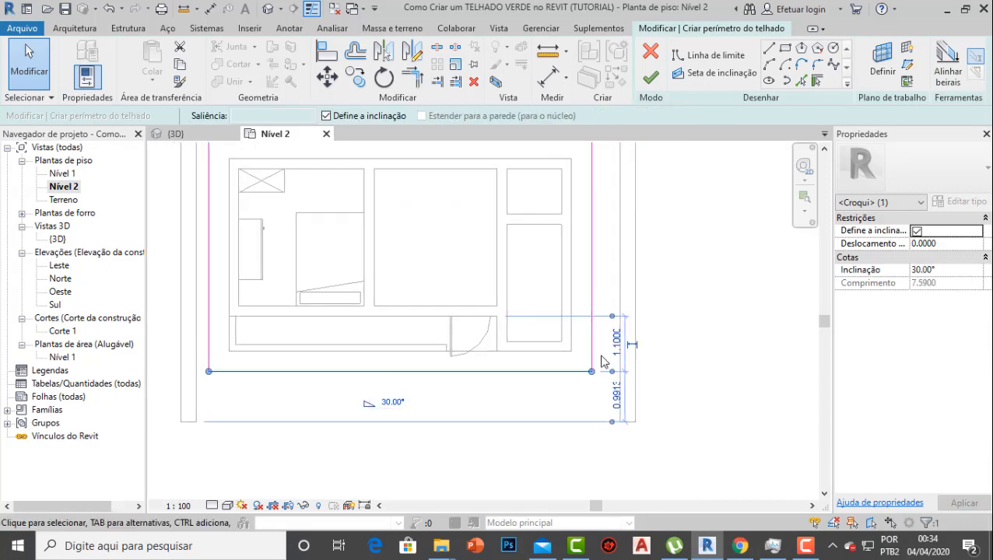
{"action": "left_click", "coordinate": [934, 270]}
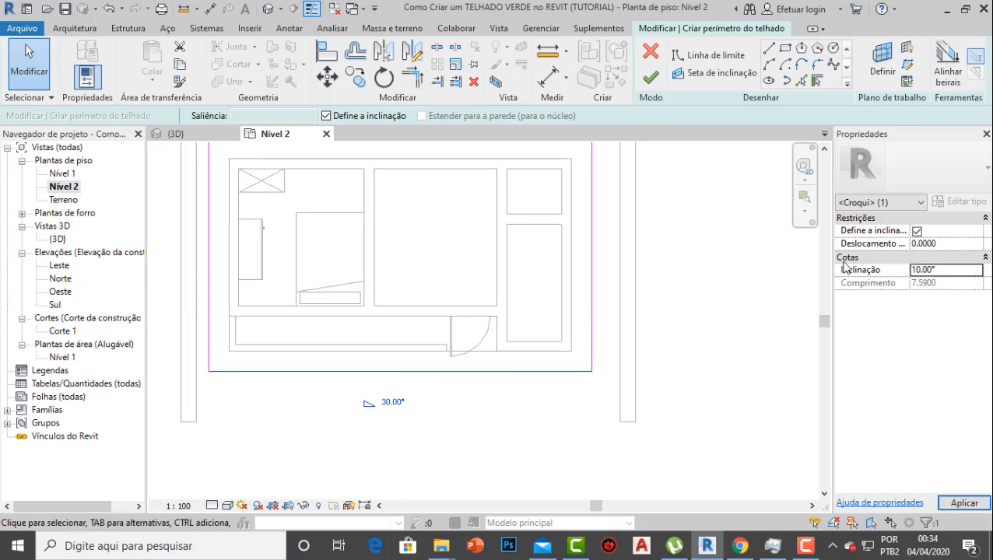
{"action": "left_click", "coordinate": [985, 506]}
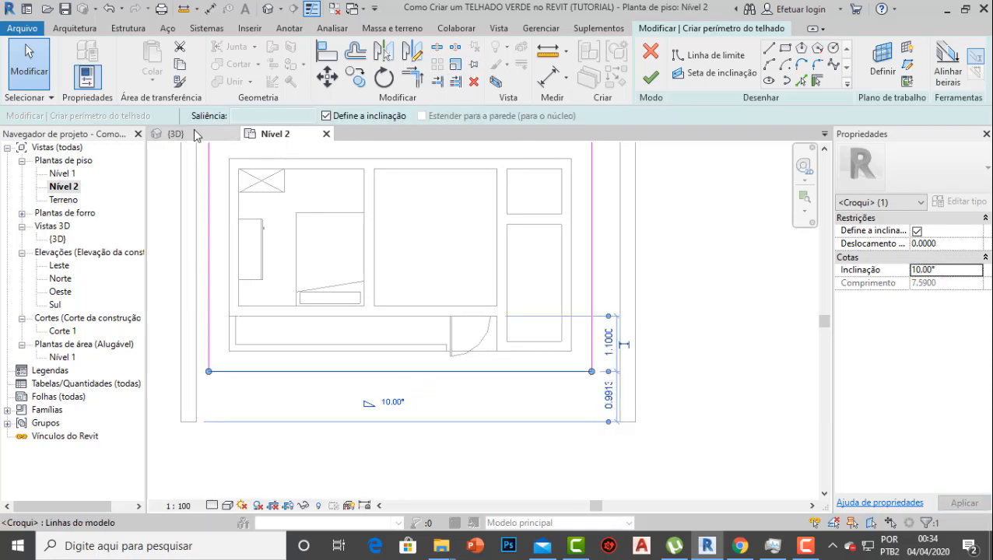
Finish the roof perimeter sketch in the 3D view to generate the single-slope roof
{"action": "left_click", "coordinate": [173, 133]}
{"action": "middle_click_drag", "start_coordinate": [537, 257], "coordinate": [517, 259], "text": "shift"}
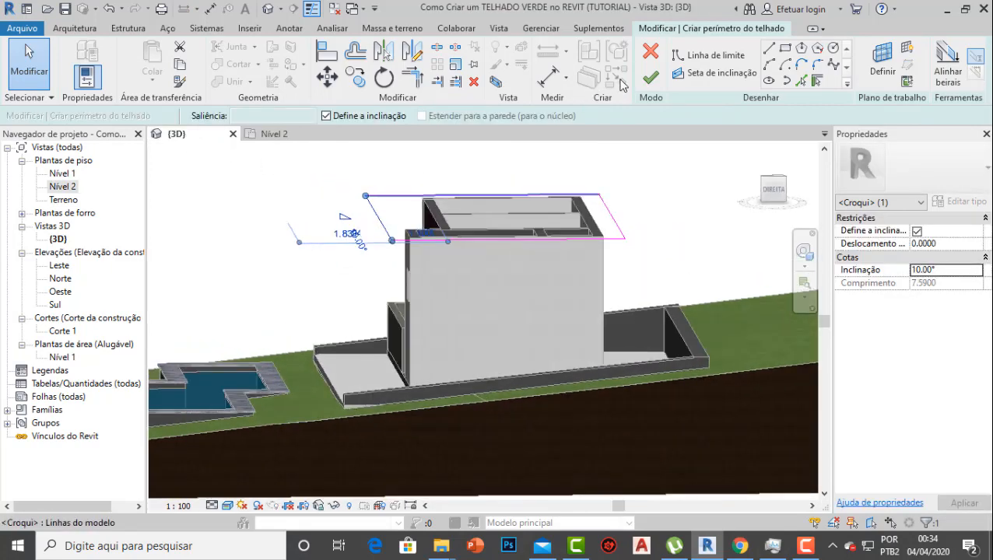
{"action": "left_click", "coordinate": [650, 77]}
{"action": "mouse_move", "coordinate": [591, 225]}
{"action": "middle_mouse_down", "text": "shift"}
{"action": "mouse_move", "coordinate": [630, 218]}
{"action": "mouse_move", "coordinate": [572, 214]}
{"action": "mouse_move", "coordinate": [604, 213]}
{"action": "middle_mouse_up", "text": "shift"}
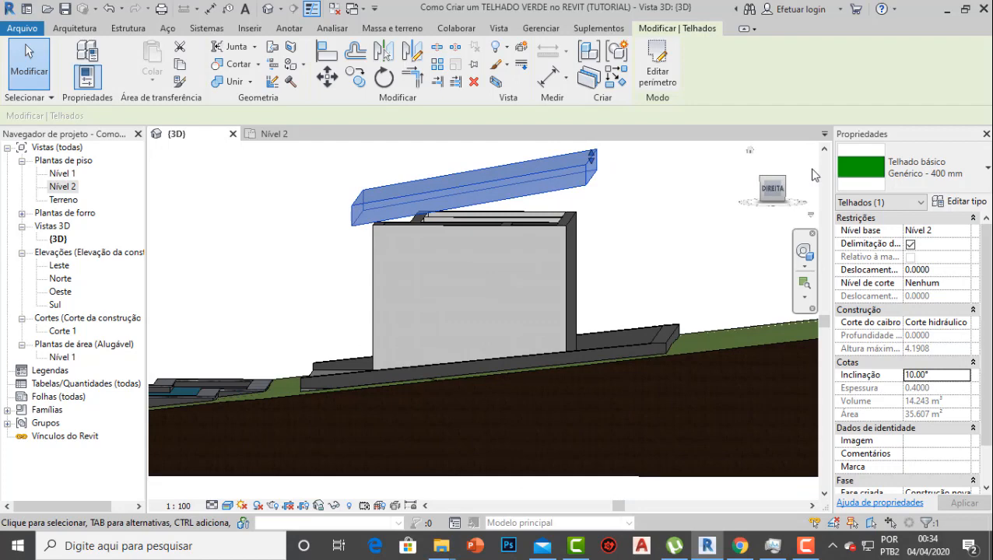
Change the new roof's type to Genérico - 125 mm and check it from the side
{"action": "left_click", "coordinate": [928, 179]}
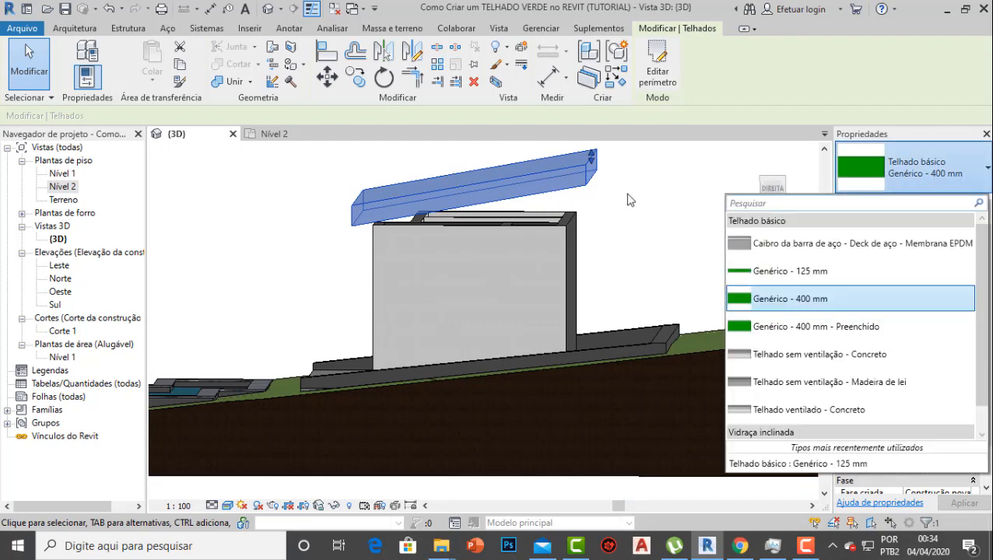
{"action": "left_click", "coordinate": [807, 273]}
{"action": "left_click", "coordinate": [681, 218]}
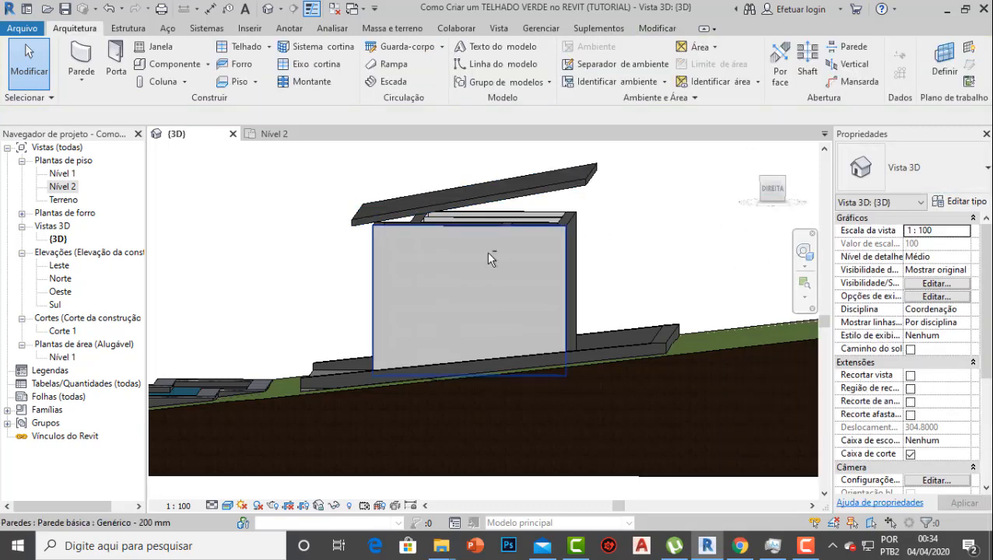
{"action": "middle_click_drag", "start_coordinate": [488, 253], "coordinate": [530, 237], "text": "shift"}
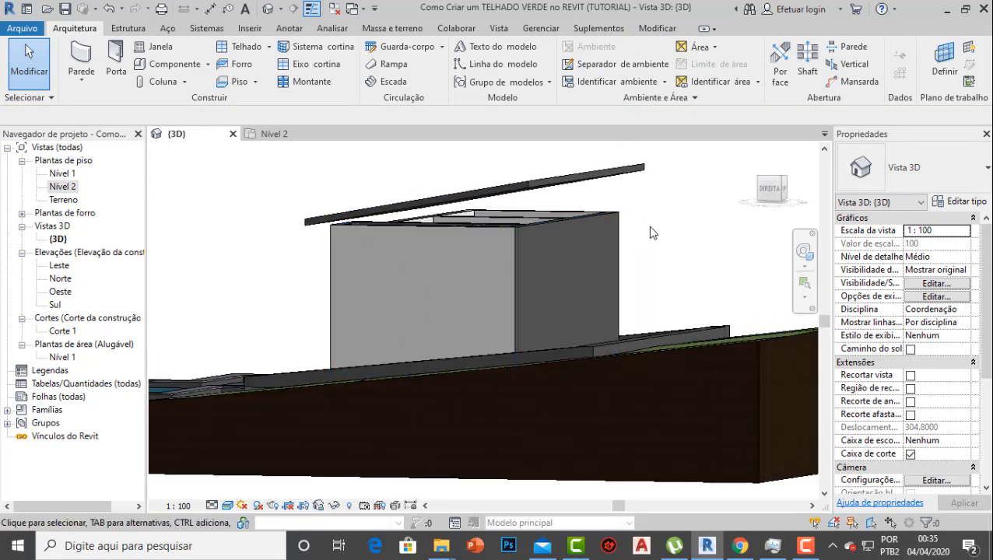
Select the whole house below the roof and filter the selection down to the Paredes category only
{"action": "middle_click_drag", "start_coordinate": [652, 232], "coordinate": [589, 265], "text": "shift"}
{"action": "left_click_drag", "start_coordinate": [640, 248], "coordinate": [298, 286]}
{"action": "scroll", "coordinate": [554, 290], "scroll_direction": "up", "scroll_amount": 3}
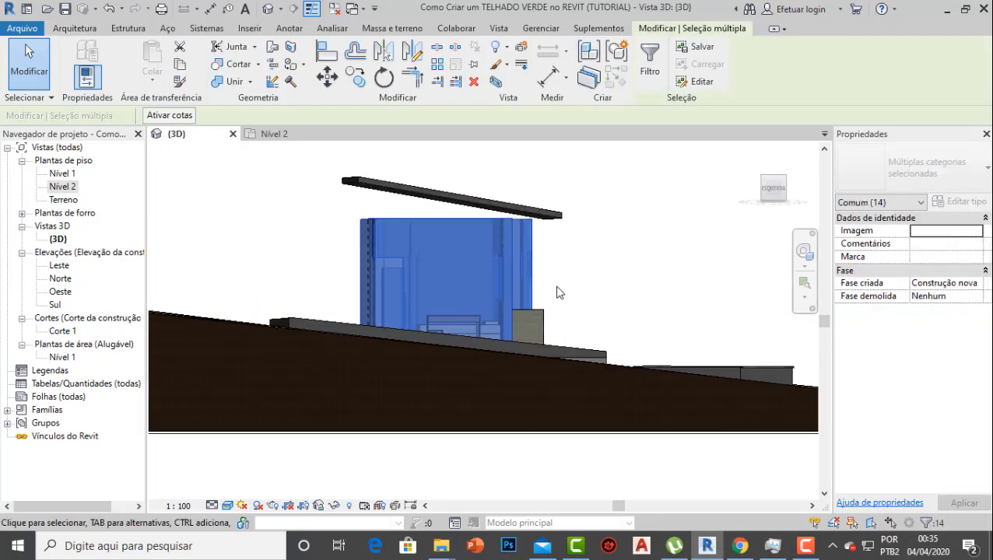
{"action": "middle_click_drag", "start_coordinate": [556, 290], "coordinate": [610, 303], "text": "shift"}
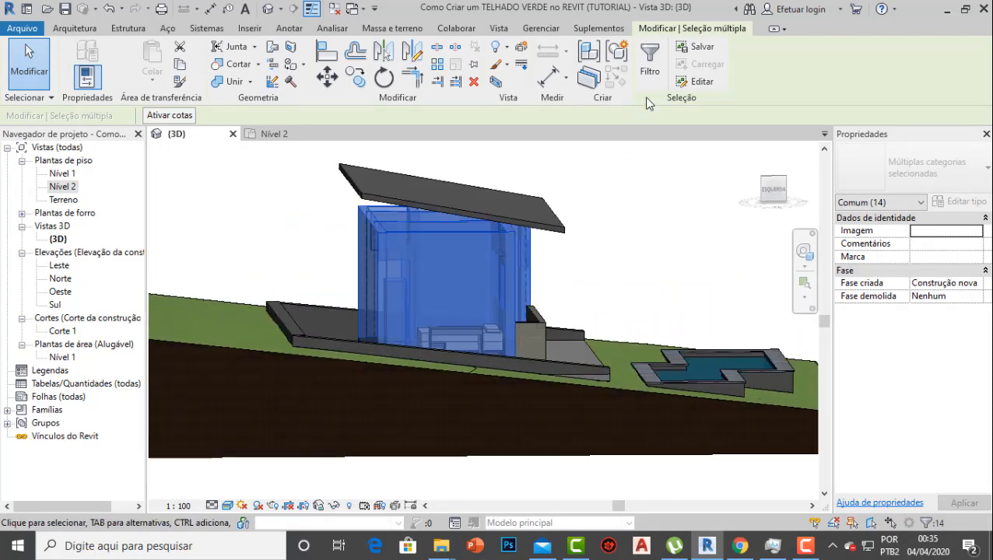
{"action": "left_click", "coordinate": [652, 65]}
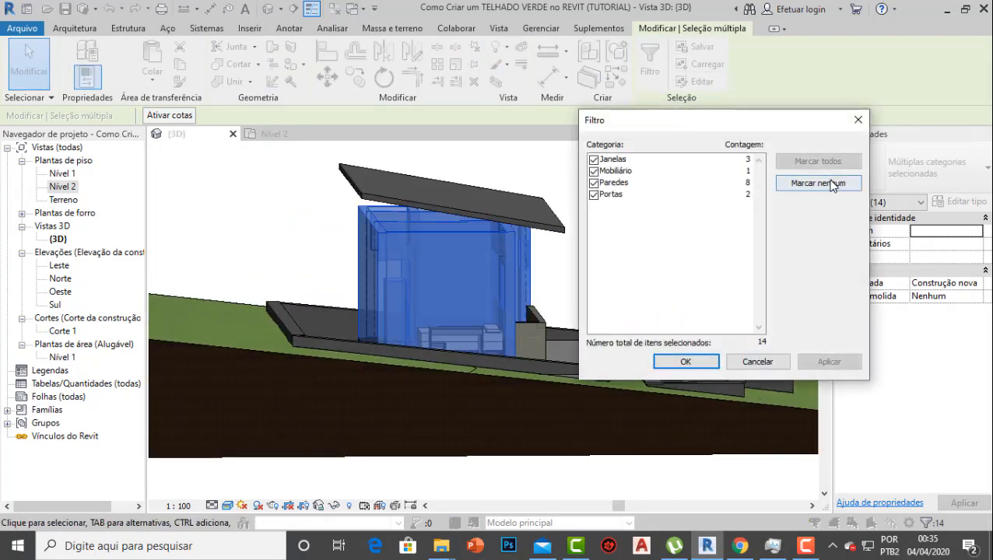
{"action": "left_click", "coordinate": [594, 182]}
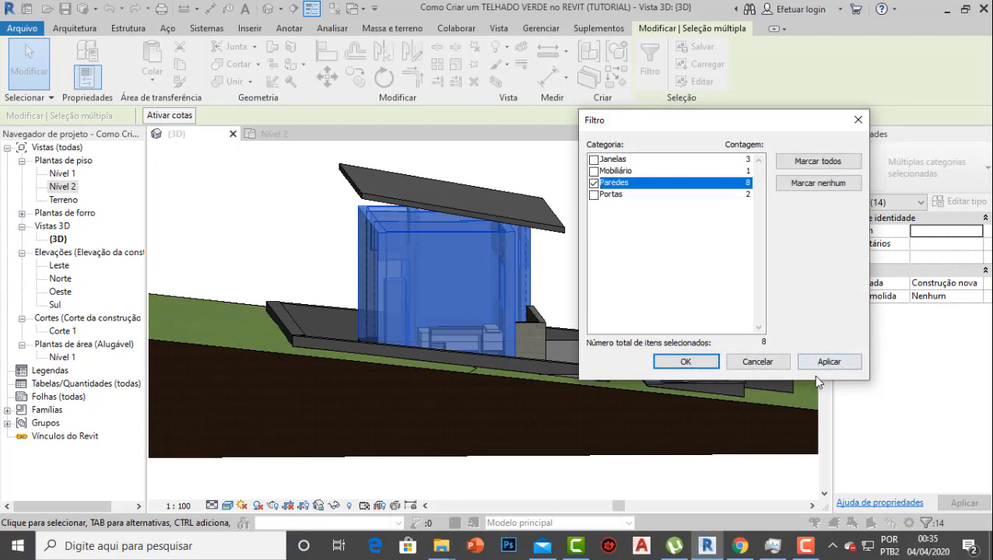
{"action": "left_click", "coordinate": [686, 362]}
Attach the tops of the selected walls to the underside of the sloped roof
{"action": "middle_click_drag", "start_coordinate": [588, 207], "coordinate": [654, 233], "text": "shift"}
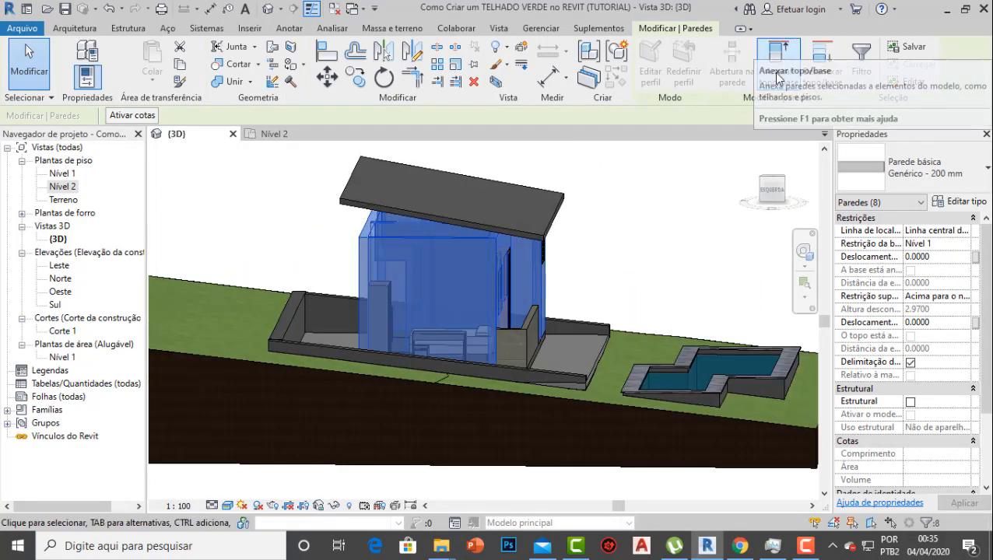
{"action": "left_click", "coordinate": [787, 52]}
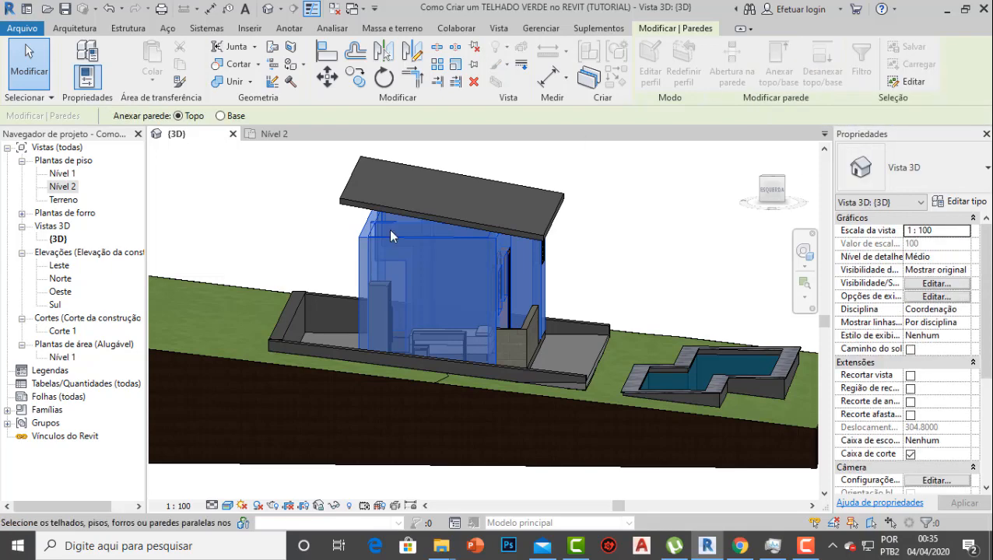
{"action": "middle_click_drag", "start_coordinate": [390, 228], "coordinate": [434, 210], "text": "shift"}
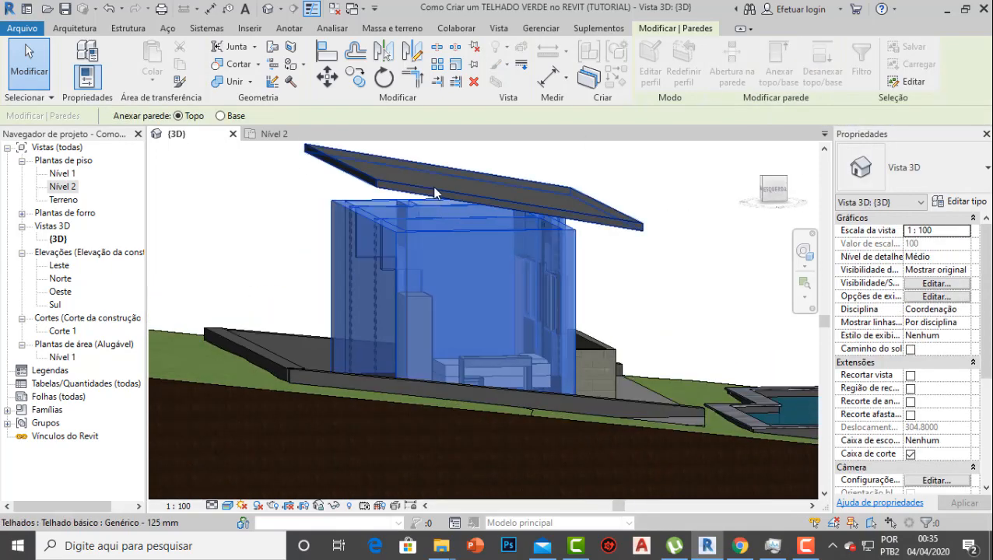
{"action": "left_click", "coordinate": [426, 193]}
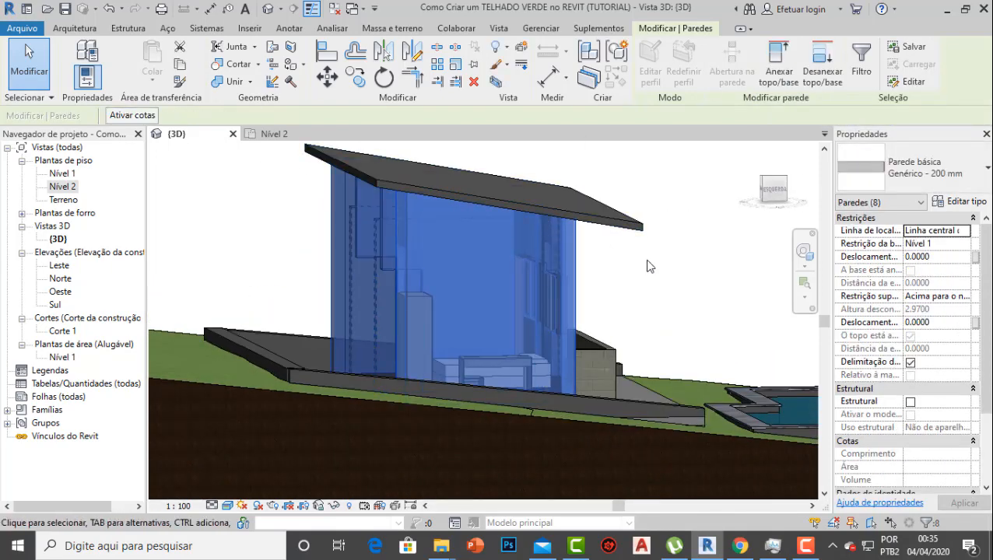
{"action": "left_click", "coordinate": [586, 282]}
{"action": "middle_click_drag", "start_coordinate": [585, 282], "coordinate": [658, 381], "text": "shift"}
{"action": "scroll", "coordinate": [603, 349], "scroll_direction": "down", "scroll_amount": 1}
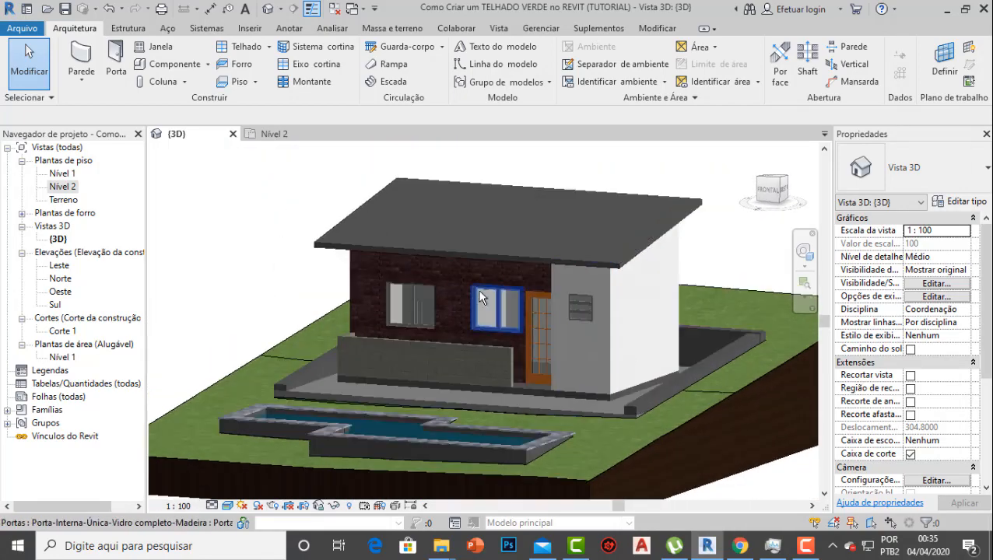
Start the Telhado: borda command and place a fascia along the roof's side edge above the white wall
{"action": "middle_click_drag", "start_coordinate": [481, 295], "coordinate": [534, 333], "text": "shift"}
{"action": "scroll", "coordinate": [443, 240], "scroll_direction": "up", "scroll_amount": 2}
{"action": "middle_click_drag", "start_coordinate": [490, 275], "coordinate": [460, 288], "text": "shift"}
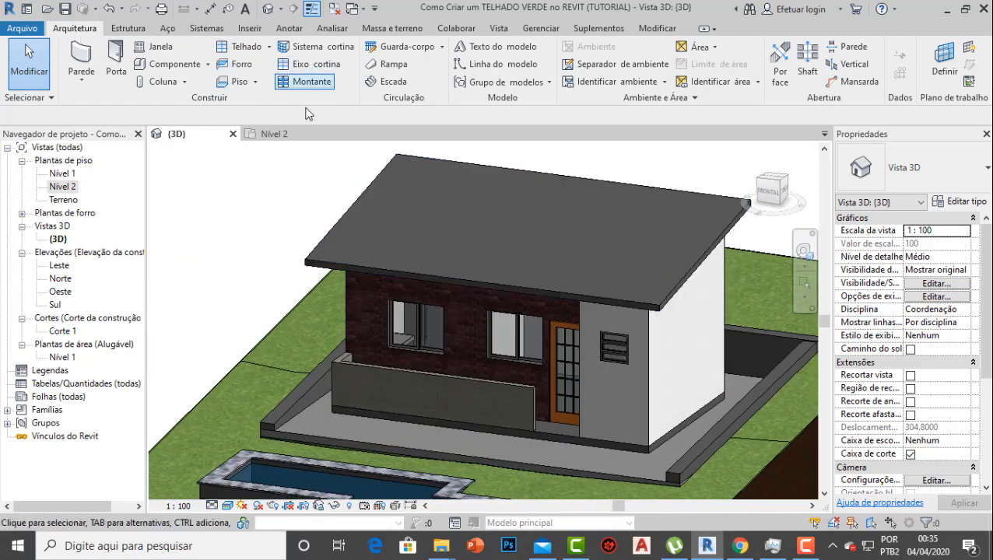
{"action": "left_click", "coordinate": [270, 47]}
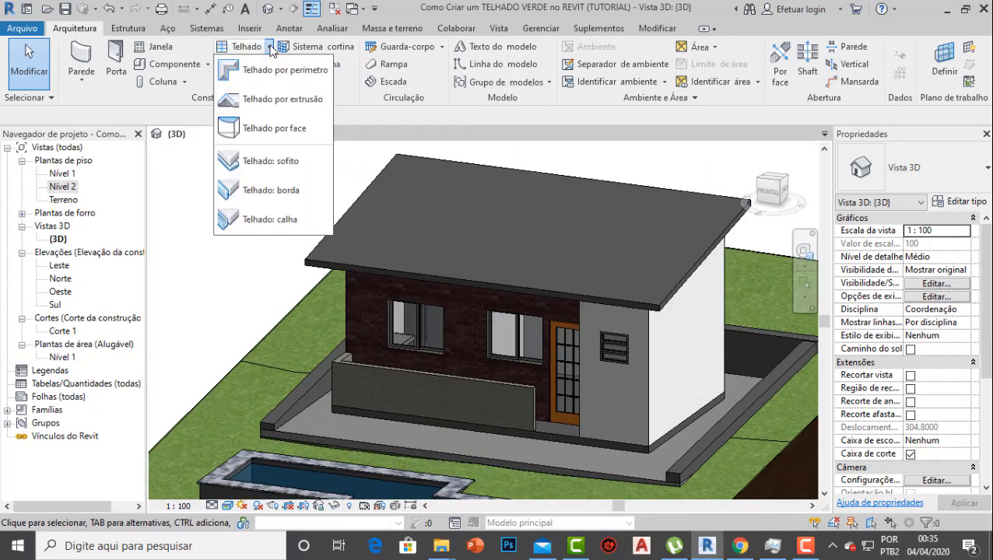
{"action": "left_click", "coordinate": [282, 192]}
{"action": "middle_click_drag", "start_coordinate": [552, 259], "coordinate": [600, 283], "text": "shift"}
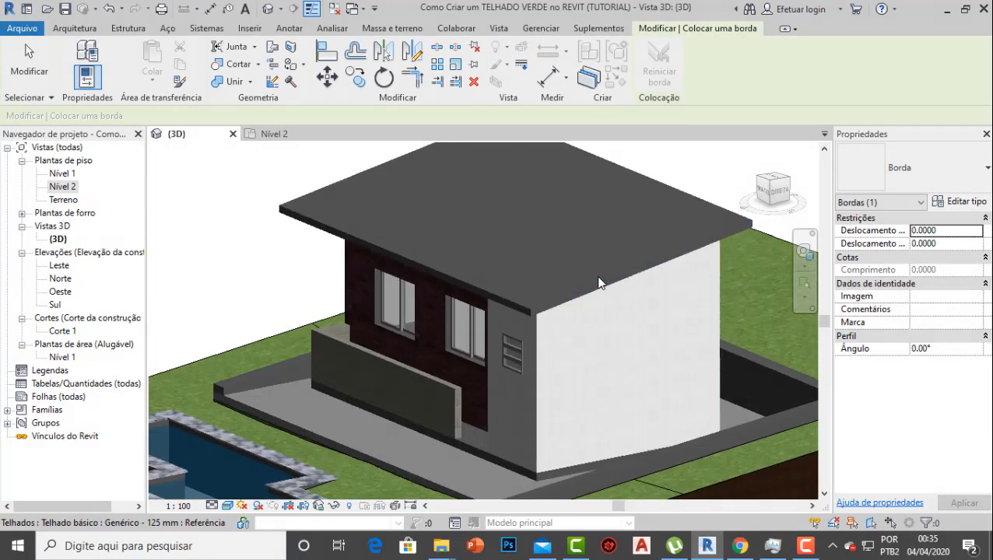
{"action": "scroll", "coordinate": [599, 283], "scroll_direction": "up", "scroll_amount": 3}
{"action": "left_click", "coordinate": [548, 309]}
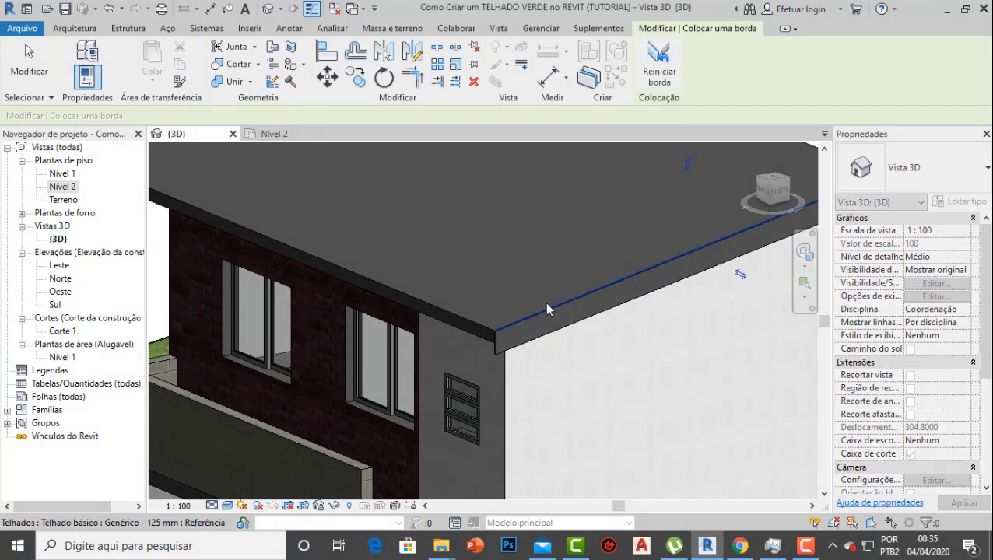
Continue the roof fascia along the front, rear and remaining side edges of the roof
{"action": "scroll", "coordinate": [547, 308], "scroll_direction": "down", "scroll_amount": 4}
{"action": "scroll", "coordinate": [415, 298], "scroll_direction": "up", "scroll_amount": 4}
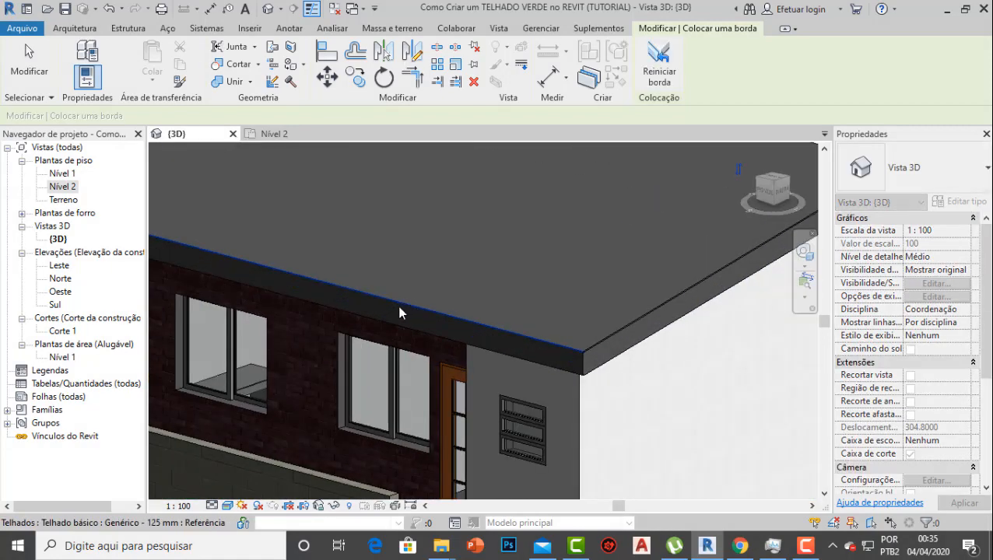
{"action": "scroll", "coordinate": [400, 312], "scroll_direction": "down", "scroll_amount": 4}
{"action": "scroll", "coordinate": [277, 334], "scroll_direction": "up", "scroll_amount": 2}
{"action": "middle_click_drag", "start_coordinate": [287, 322], "coordinate": [377, 294], "text": "shift"}
{"action": "left_click", "coordinate": [393, 284]}
{"action": "scroll", "coordinate": [573, 330], "scroll_direction": "down", "scroll_amount": 2}
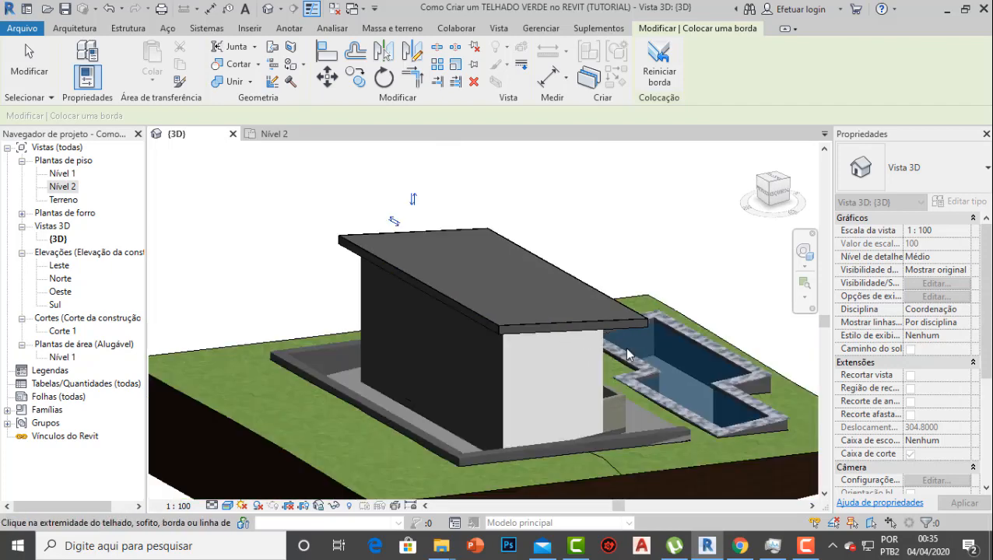
{"action": "middle_click_drag", "start_coordinate": [625, 353], "coordinate": [425, 347], "text": "shift"}
{"action": "scroll", "coordinate": [479, 311], "scroll_direction": "up", "scroll_amount": 2}
Place a Telhado: calha gutter along the fascia of the roof's low front edge and inspect it from several angles
{"action": "left_click", "coordinate": [67, 29]}
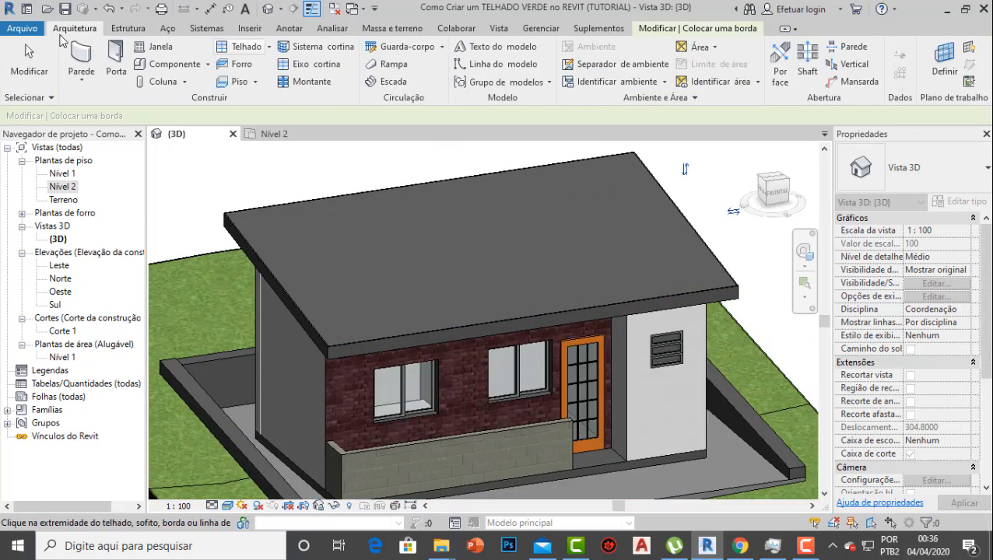
{"action": "left_click", "coordinate": [269, 48]}
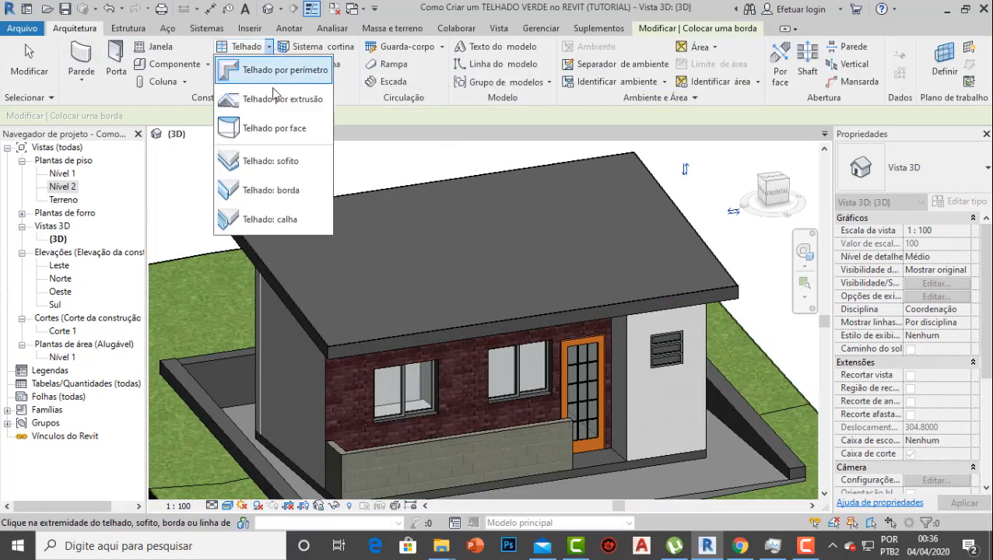
{"action": "left_click", "coordinate": [269, 219]}
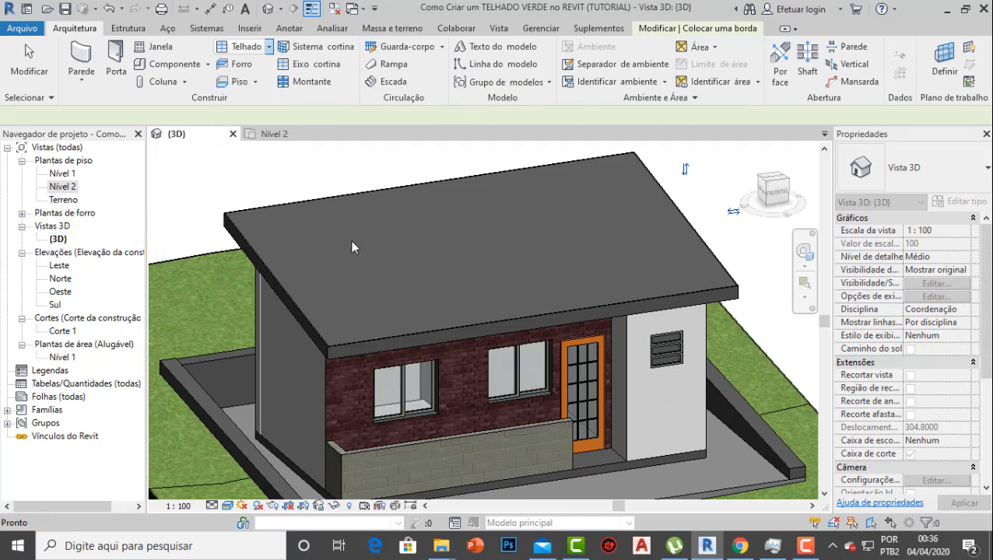
{"action": "scroll", "coordinate": [463, 347], "scroll_direction": "up", "scroll_amount": 3}
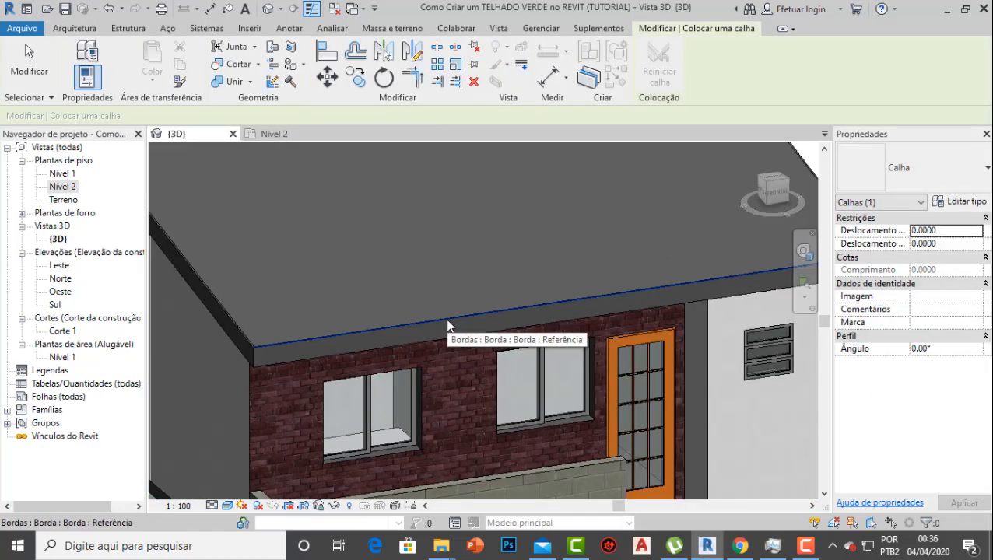
{"action": "left_click", "coordinate": [447, 326]}
{"action": "middle_click_drag", "start_coordinate": [588, 317], "coordinate": [559, 347], "text": "shift"}
{"action": "middle_click_drag", "start_coordinate": [548, 343], "coordinate": [526, 357], "text": "shift"}
{"action": "scroll", "coordinate": [526, 356], "scroll_direction": "up", "scroll_amount": 2}
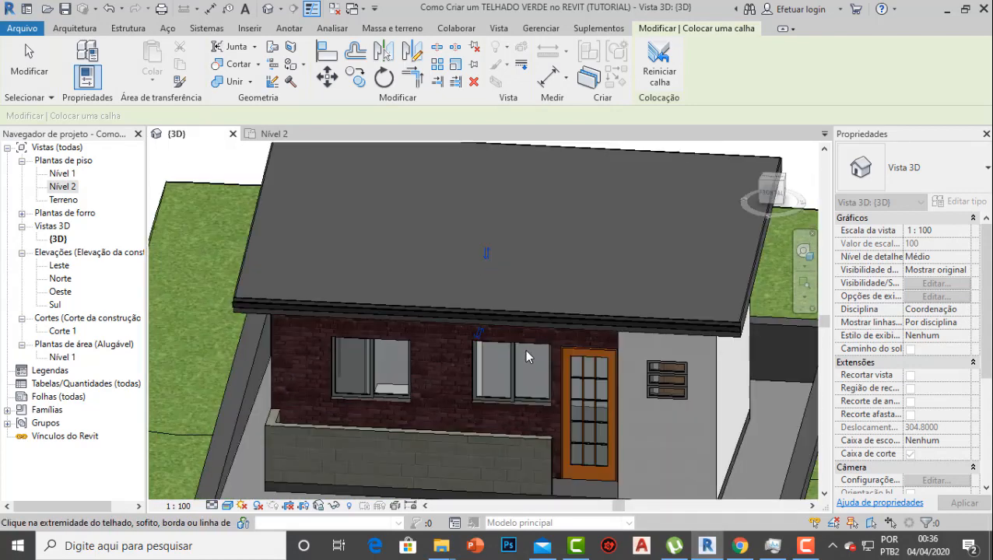
{"action": "scroll", "coordinate": [523, 355], "scroll_direction": "down", "scroll_amount": 4}
{"action": "middle_click_drag", "start_coordinate": [524, 355], "coordinate": [667, 315], "text": "shift"}
{"action": "scroll", "coordinate": [275, 265], "scroll_direction": "up", "scroll_amount": 2}
{"action": "middle_click_drag", "start_coordinate": [463, 340], "coordinate": [581, 329], "text": "shift"}
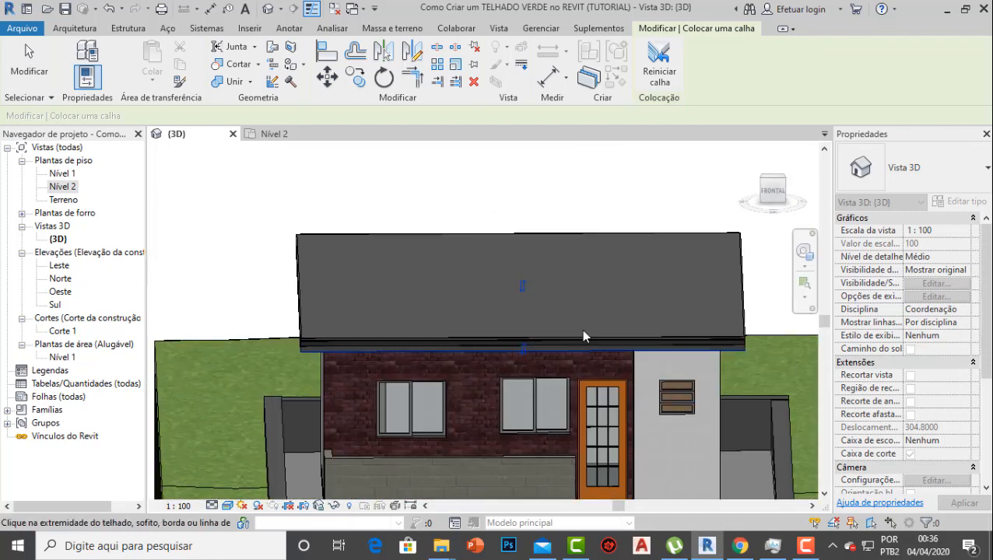
Open the Nível 2 floor plan and examine the roof outline with its fascia and front gutter
{"action": "left_click", "coordinate": [281, 135]}
{"action": "scroll", "coordinate": [308, 222], "scroll_direction": "down", "scroll_amount": 1}
{"action": "middle_click_drag", "start_coordinate": [309, 222], "coordinate": [341, 263]}
{"action": "scroll", "coordinate": [341, 262], "scroll_direction": "up", "scroll_amount": 1}
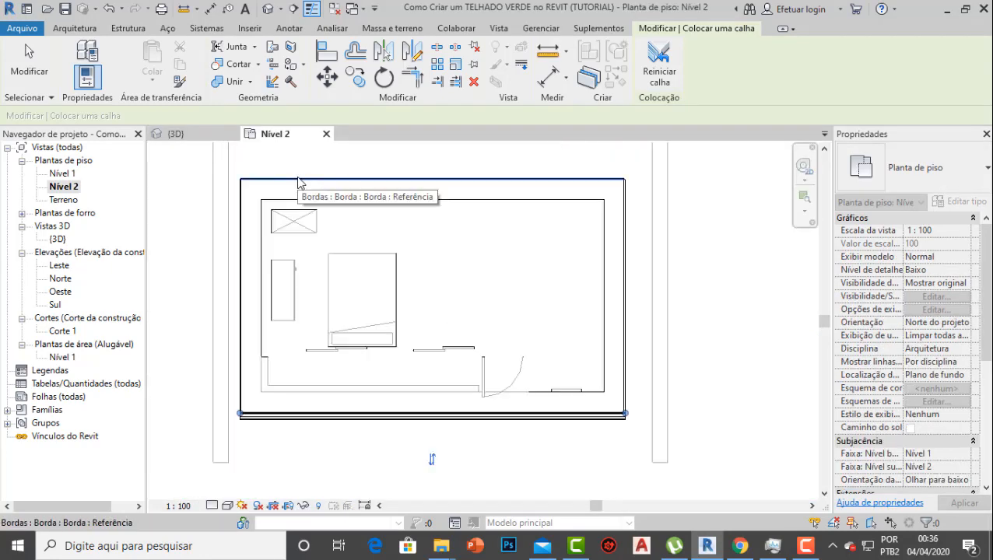
{"action": "scroll", "coordinate": [298, 181], "scroll_direction": "up", "scroll_amount": 1}
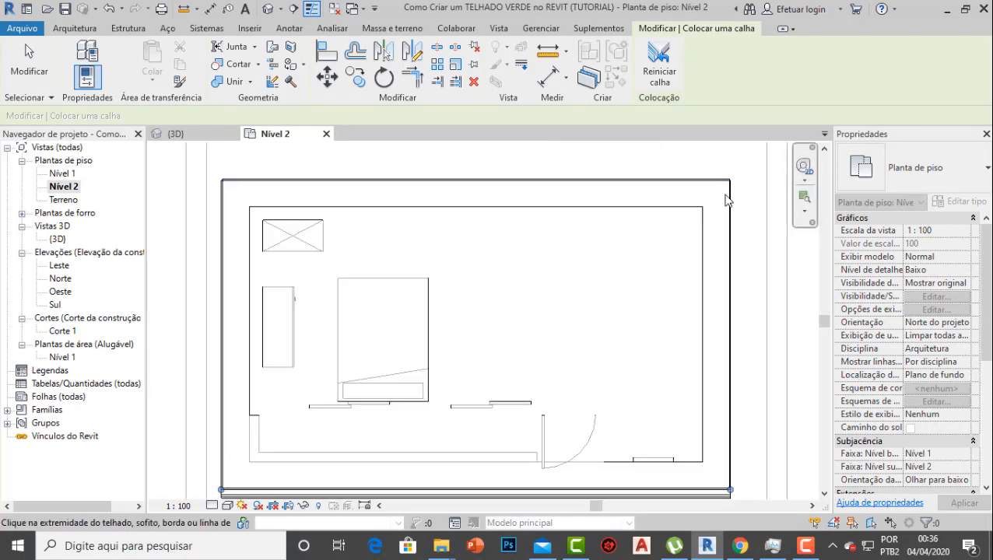
{"action": "scroll", "coordinate": [539, 466], "scroll_direction": "down", "scroll_amount": 1}
{"action": "scroll", "coordinate": [701, 443], "scroll_direction": "up", "scroll_amount": 1}
{"action": "middle_click_drag", "start_coordinate": [528, 434], "coordinate": [330, 390]}
{"action": "scroll", "coordinate": [288, 351], "scroll_direction": "down", "scroll_amount": 1}
{"action": "scroll", "coordinate": [332, 266], "scroll_direction": "down", "scroll_amount": 1}
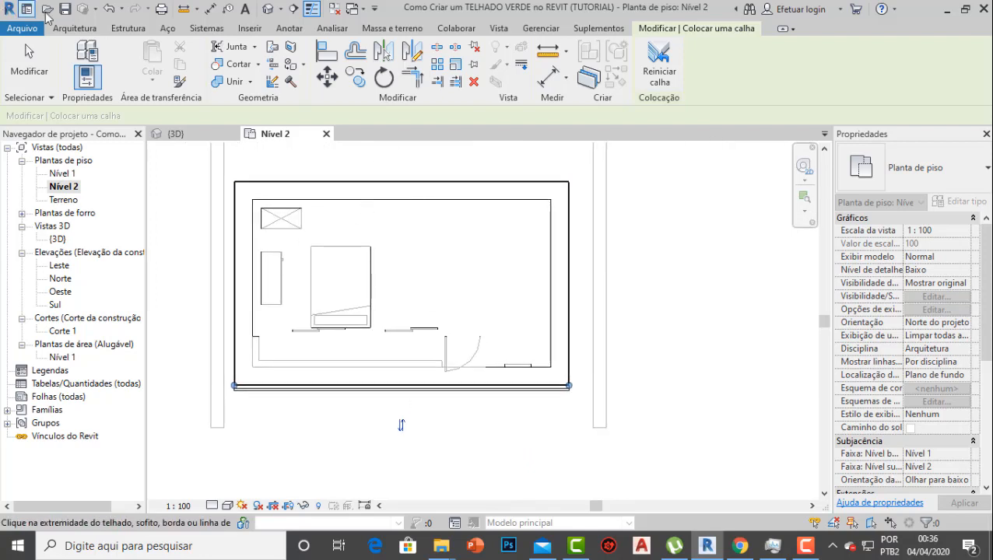
Start an in-place model in the Modelos genéricos category and name it "massa verde"
{"action": "left_click", "coordinate": [74, 28]}
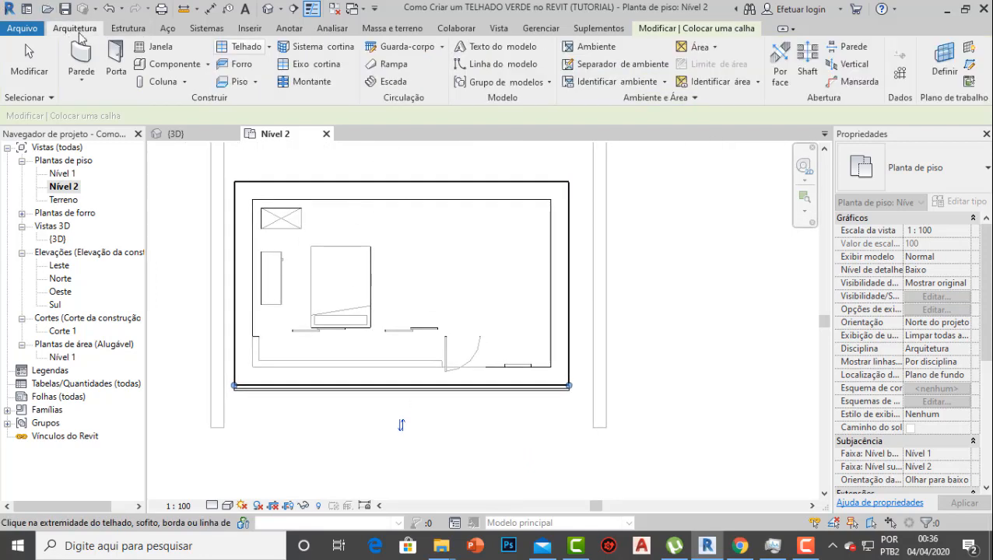
{"action": "left_click", "coordinate": [208, 64]}
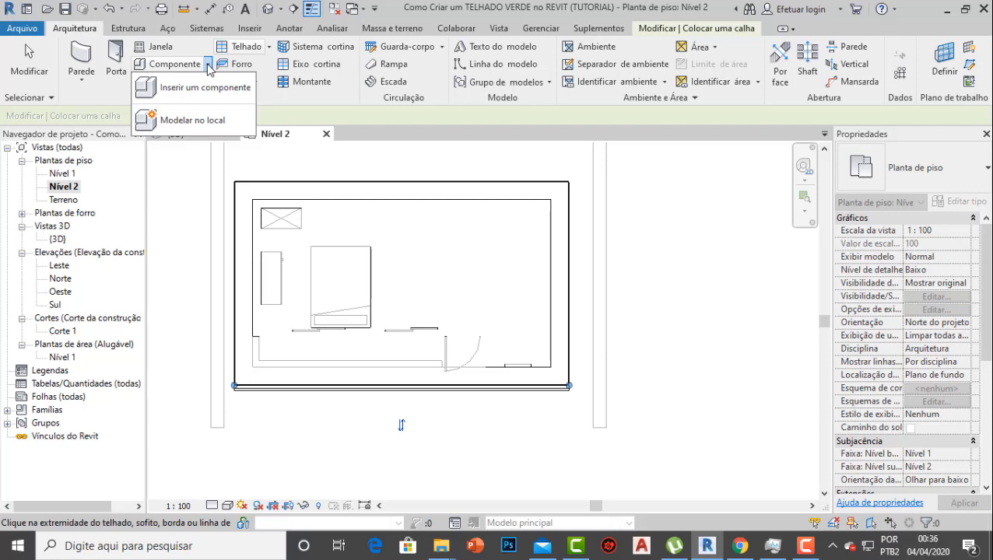
{"action": "left_click", "coordinate": [193, 122]}
{"action": "scroll", "coordinate": [480, 260], "scroll_direction": "down", "scroll_amount": 7}
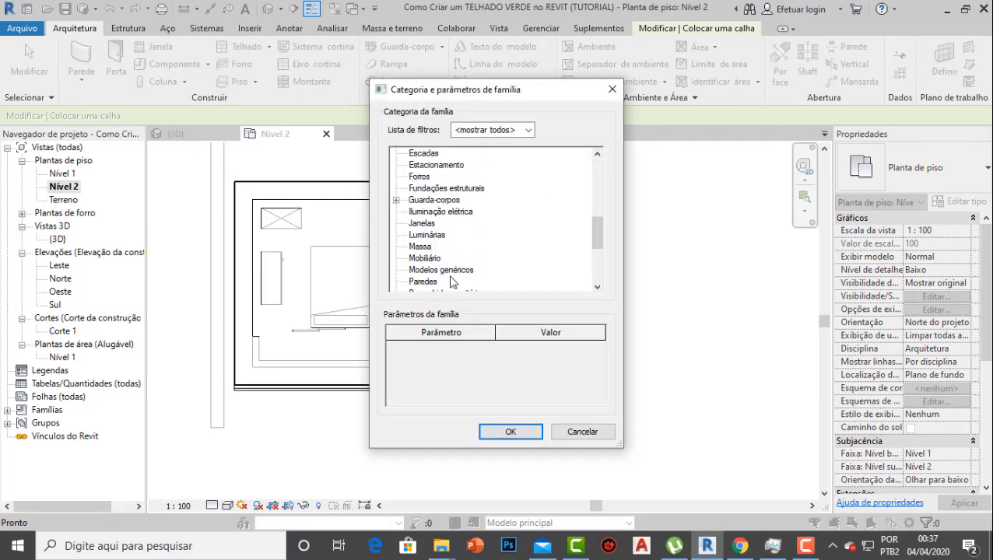
{"action": "left_click", "coordinate": [438, 271]}
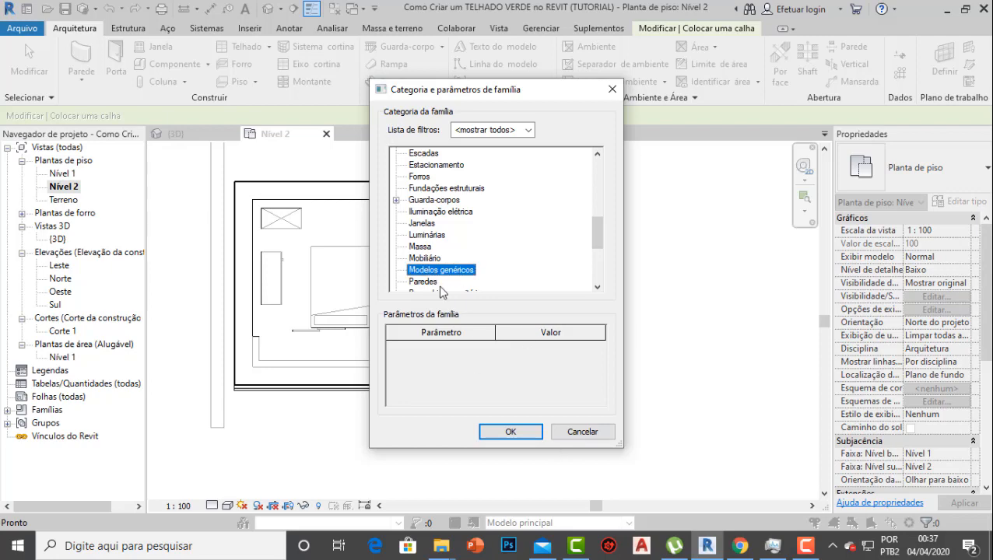
{"action": "left_click", "coordinate": [511, 432]}
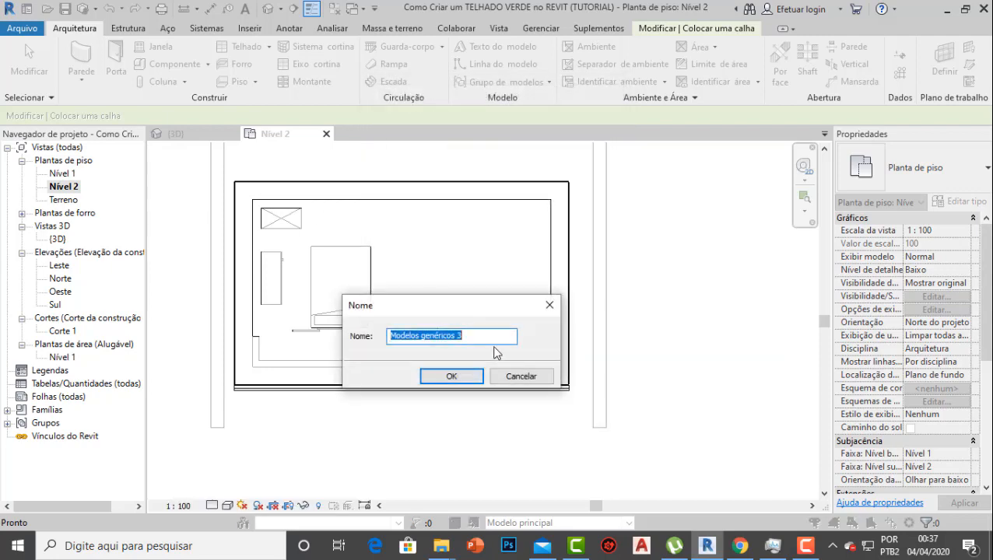
{"action": "type", "text": "massa verde"}
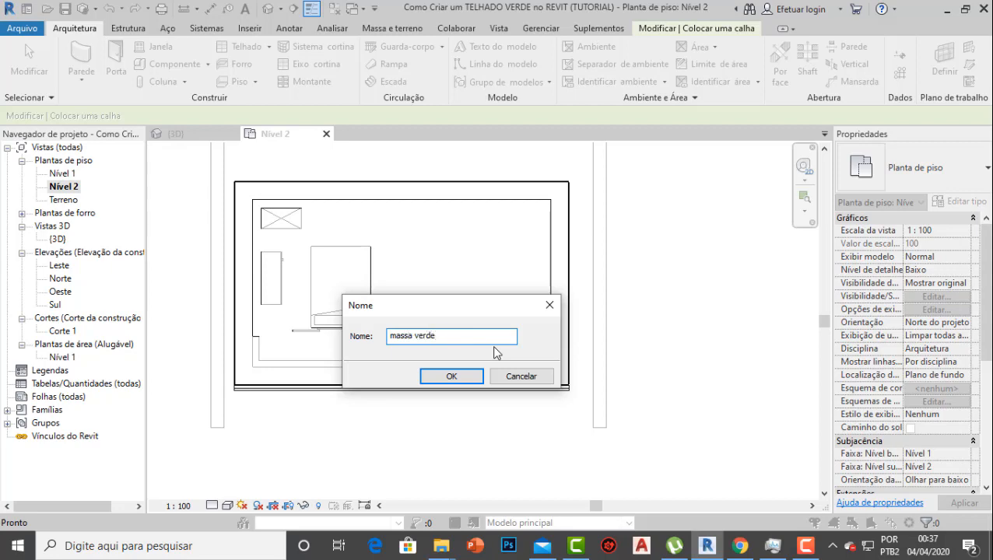
{"action": "key", "text": "Return"}
Set the work plane by picking the roof's plane in plan and return to the 3D view of the roof
{"action": "scroll", "coordinate": [357, 295], "scroll_direction": "up", "scroll_amount": 2}
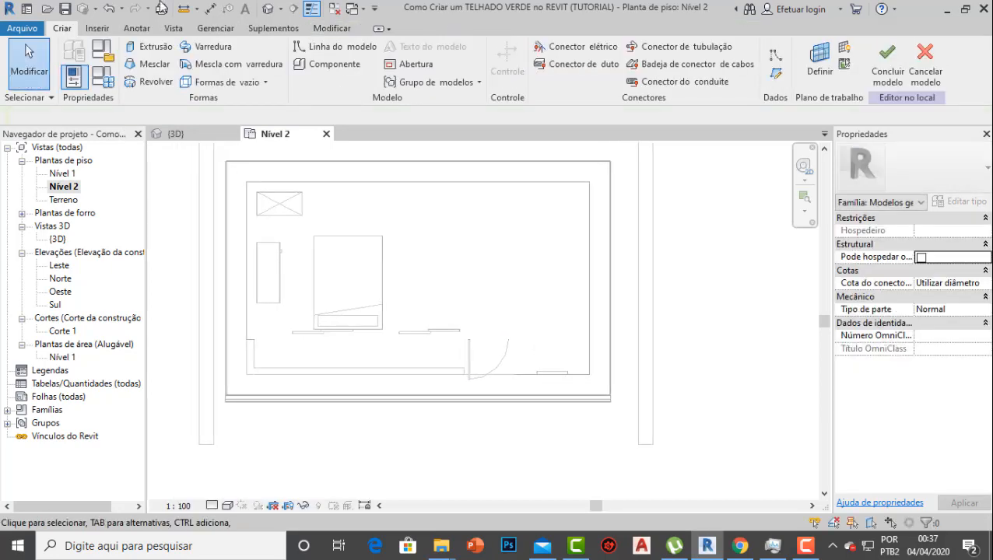
{"action": "left_click", "coordinate": [828, 63]}
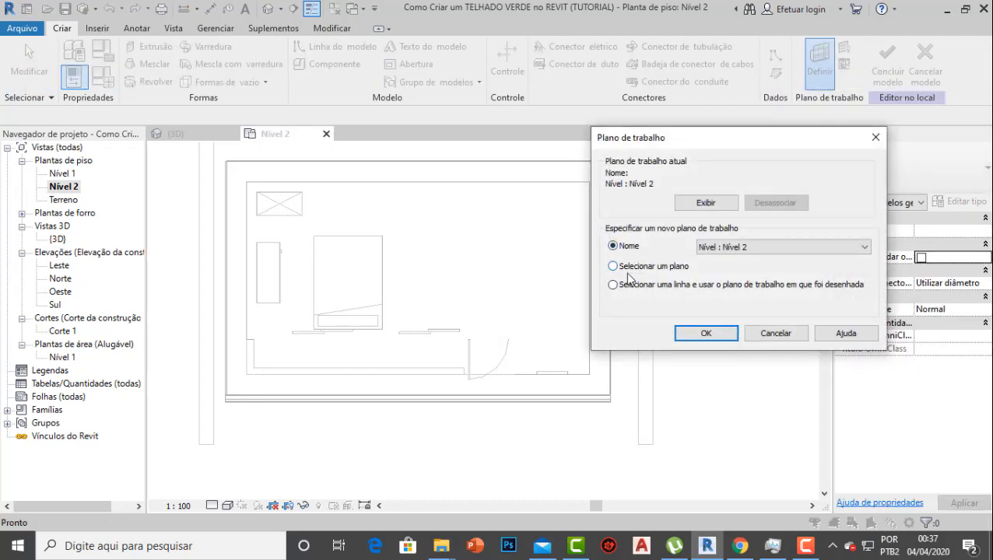
{"action": "left_click", "coordinate": [705, 333]}
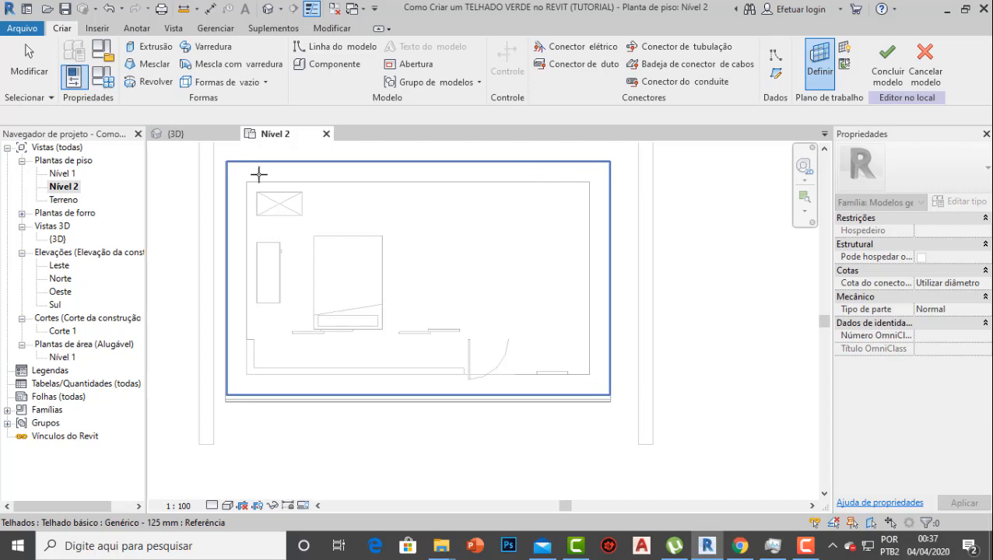
{"action": "left_click", "coordinate": [584, 174]}
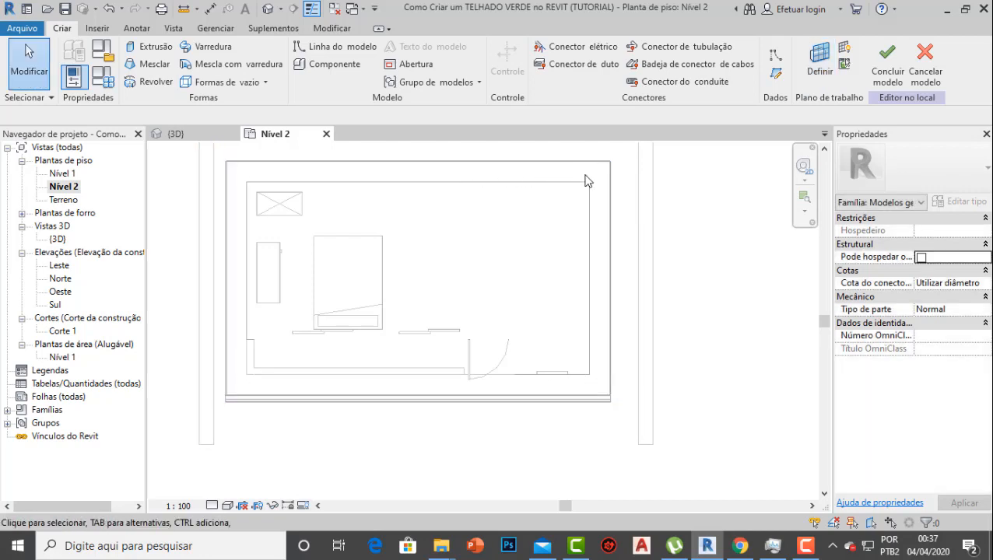
{"action": "left_click", "coordinate": [203, 136]}
{"action": "middle_click_drag", "start_coordinate": [355, 267], "coordinate": [355, 299], "text": "shift"}
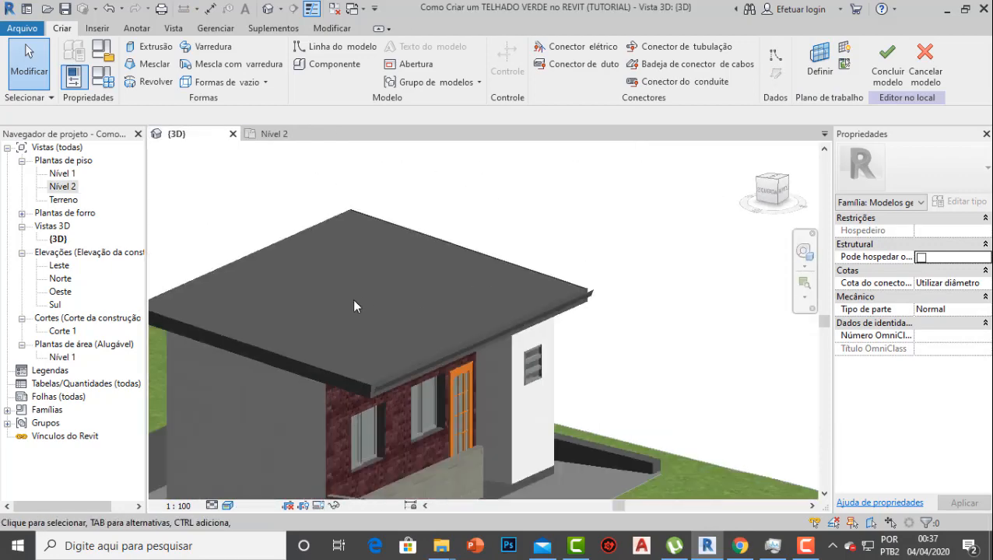
Sketch a rectangular extrusion profile in the Nível 2 plan, spanning opposite corners of the house's wall outline inside the roof edge
{"action": "left_click", "coordinate": [276, 134]}
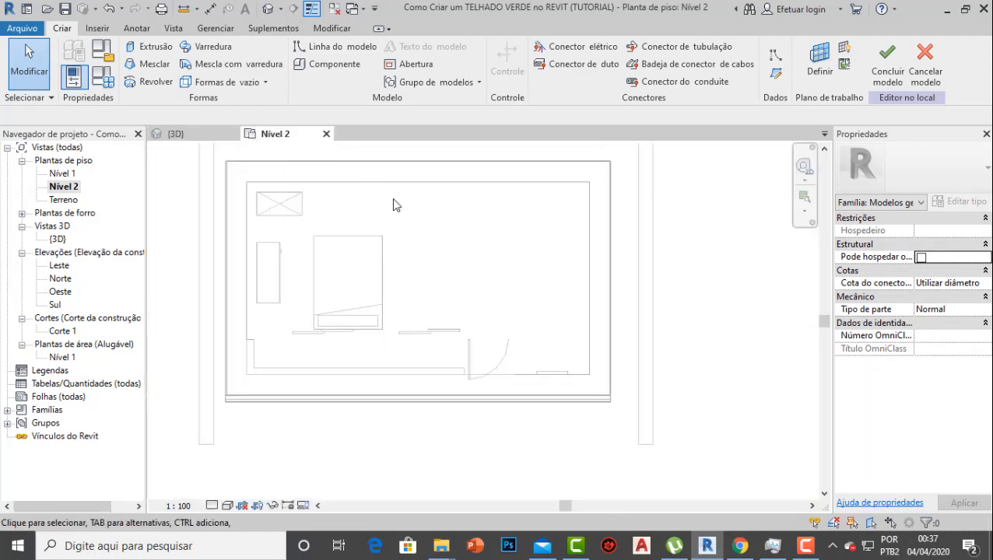
{"action": "left_click", "coordinate": [152, 46]}
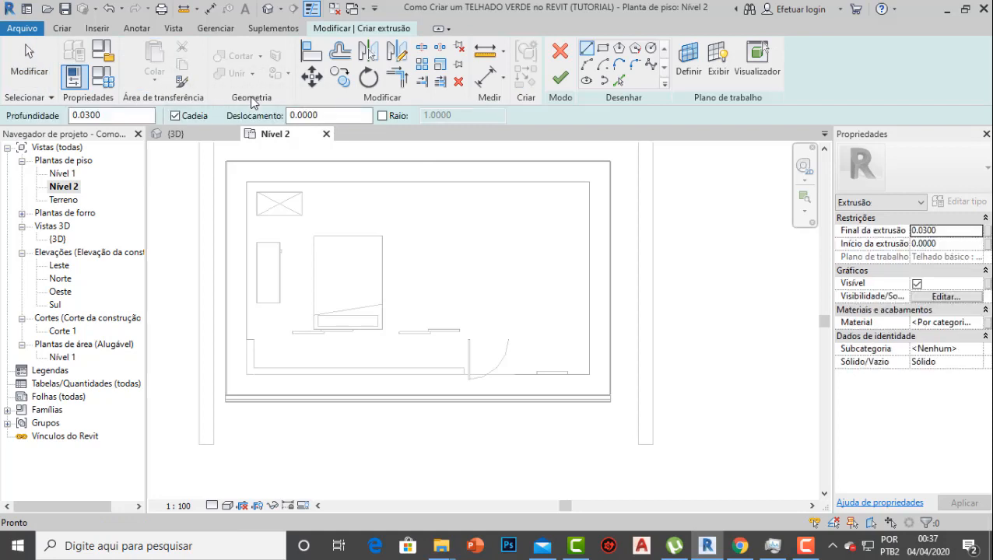
{"action": "left_click", "coordinate": [604, 49]}
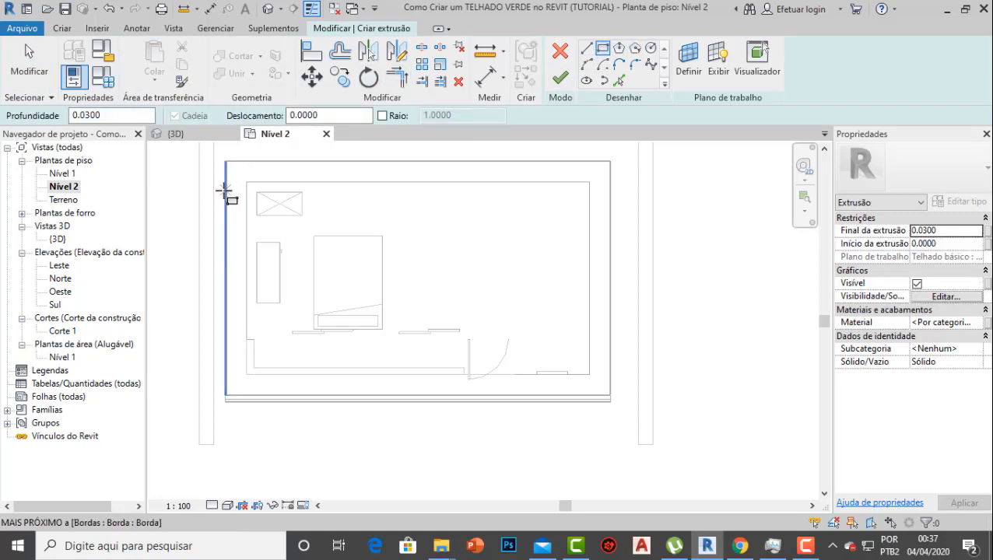
{"action": "scroll", "coordinate": [241, 179], "scroll_direction": "up", "scroll_amount": 1}
{"action": "scroll", "coordinate": [250, 182], "scroll_direction": "up", "scroll_amount": 1}
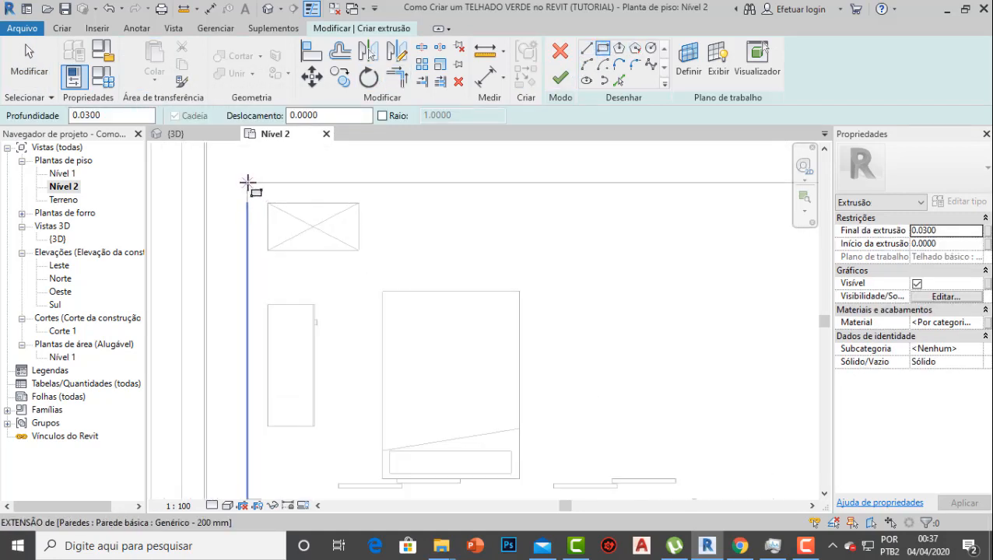
{"action": "left_click", "coordinate": [249, 184]}
{"action": "scroll", "coordinate": [580, 371], "scroll_direction": "down", "scroll_amount": 2}
{"action": "scroll", "coordinate": [672, 409], "scroll_direction": "up", "scroll_amount": 3}
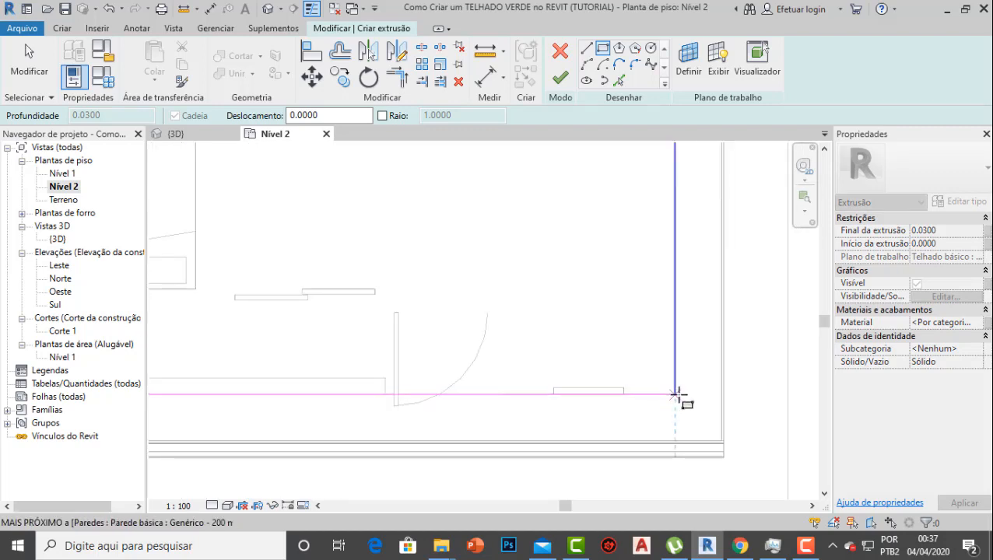
{"action": "left_click", "coordinate": [677, 395]}
{"action": "scroll", "coordinate": [234, 183], "scroll_direction": "down", "scroll_amount": 1}
{"action": "scroll", "coordinate": [299, 222], "scroll_direction": "down", "scroll_amount": 1}
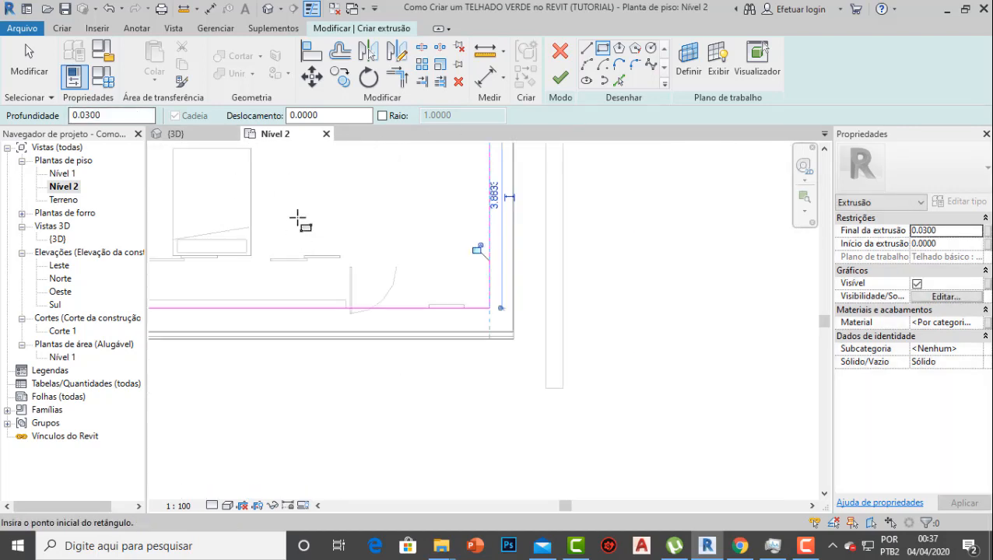
{"action": "scroll", "coordinate": [303, 222], "scroll_direction": "down", "scroll_amount": 2}
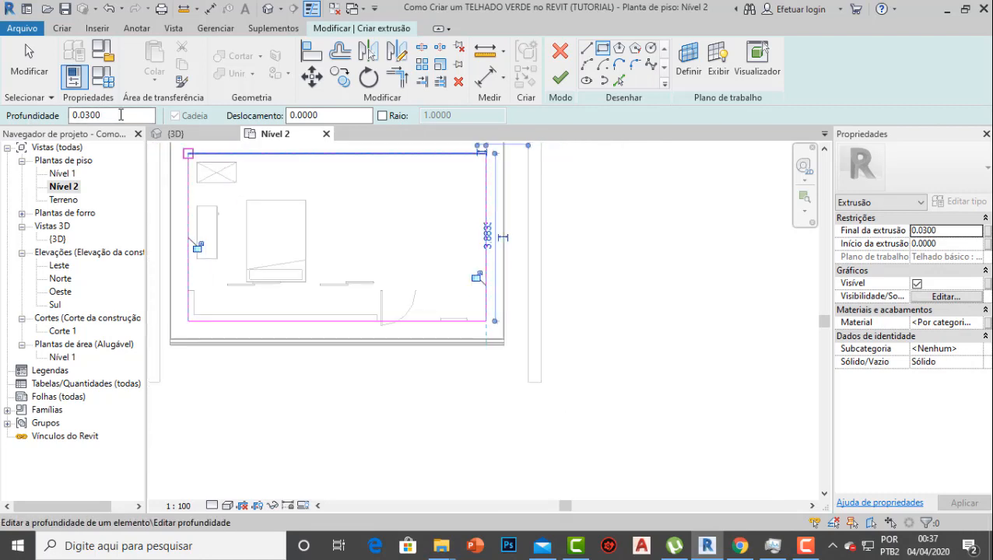
Set the extrusion depth to 0.05, finish the sketch and inspect the slab on the roof in the 3D view
{"action": "left_click_drag", "start_coordinate": [120, 116], "coordinate": [49, 114]}
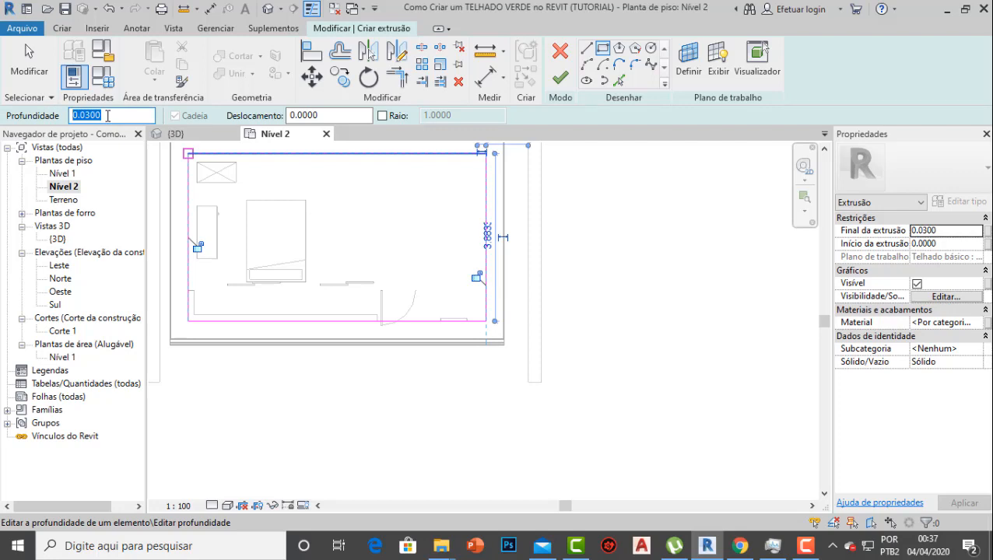
{"action": "type", "text": "."}
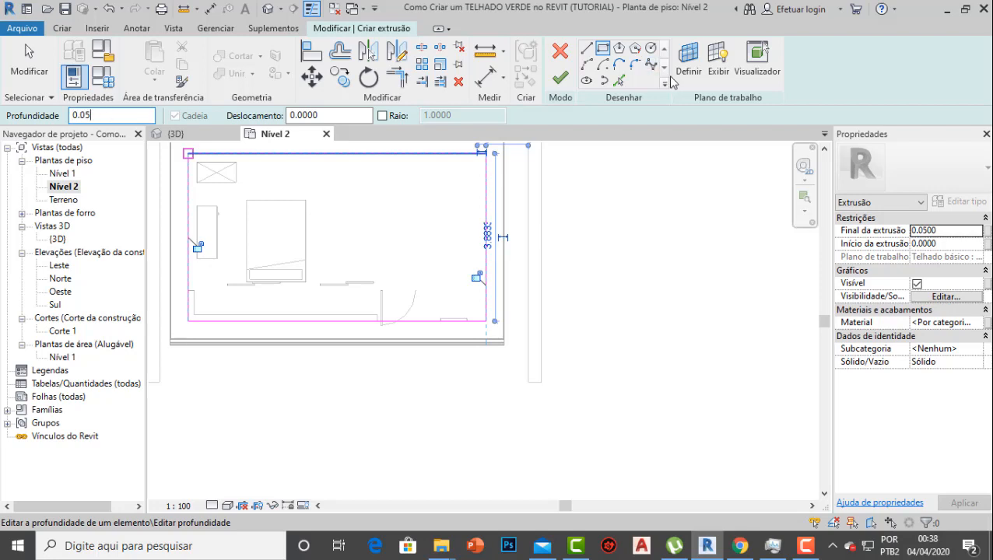
{"action": "left_click", "coordinate": [561, 79]}
{"action": "left_click", "coordinate": [204, 134]}
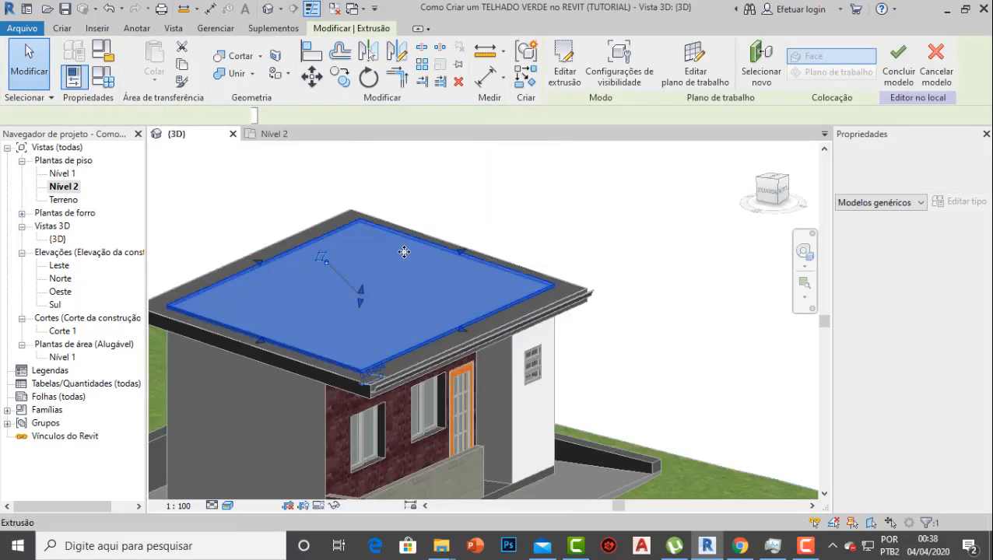
{"action": "middle_click_drag", "start_coordinate": [380, 292], "coordinate": [436, 350], "text": "shift"}
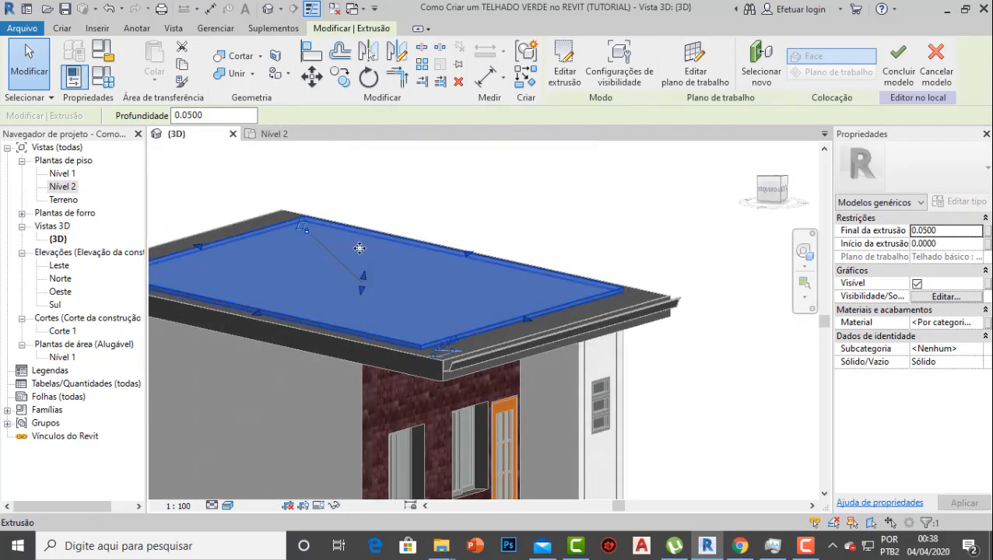
Reopen the extrusion's sketch to check its rectangular boundary, and close it without changes
{"action": "left_click", "coordinate": [566, 66]}
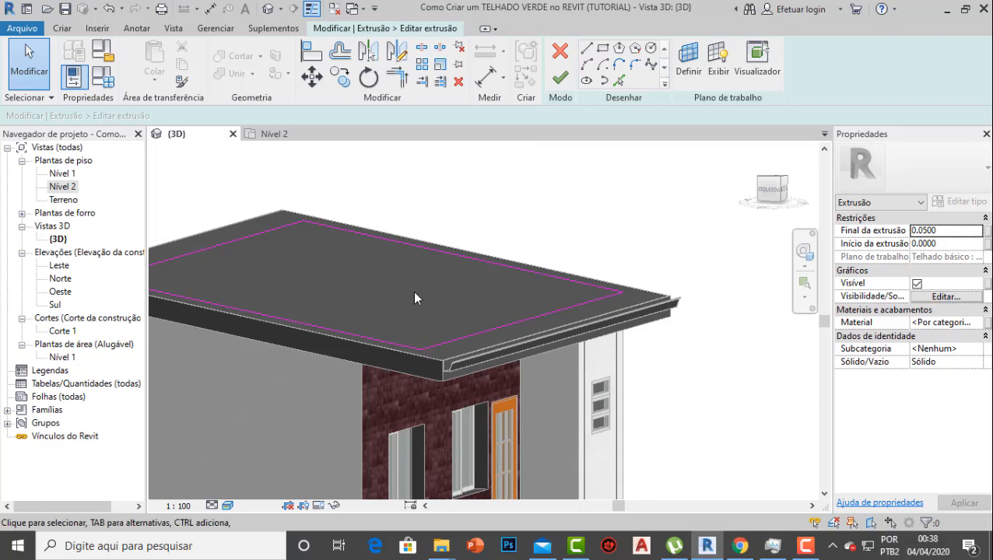
{"action": "left_click", "coordinate": [559, 78]}
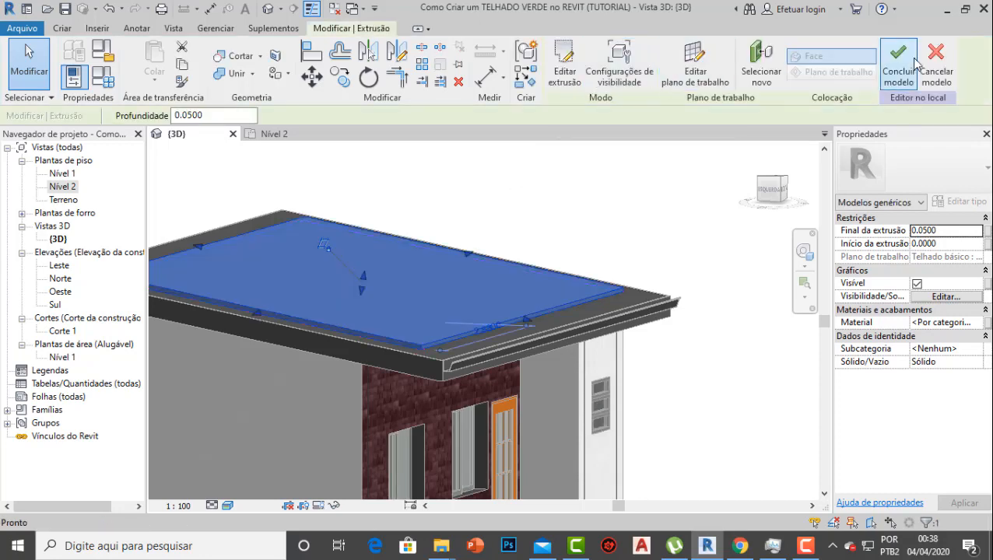
{"action": "left_click", "coordinate": [544, 224]}
Open the material assignment of the roof extrusion and create a new project material
{"action": "left_click", "coordinate": [452, 312]}
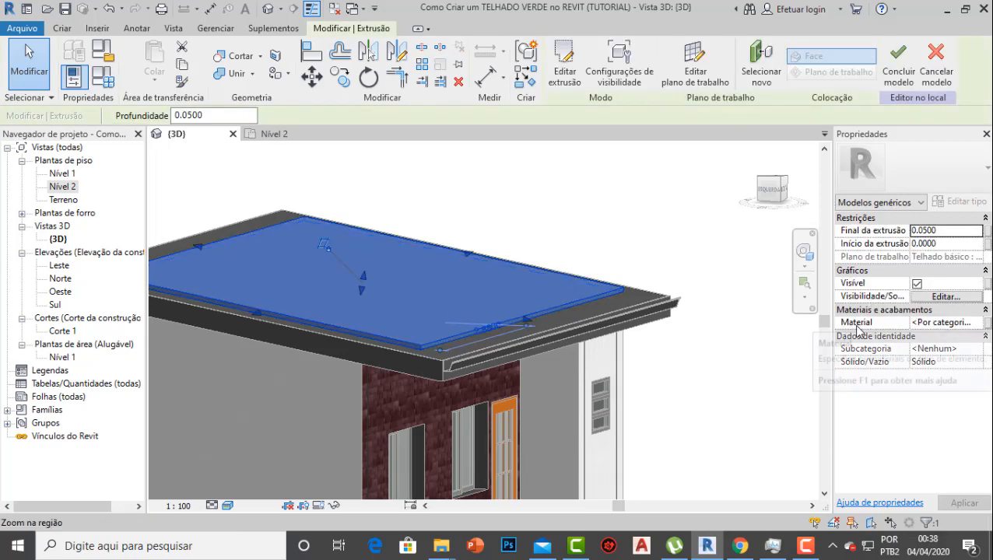
{"action": "left_click", "coordinate": [980, 329]}
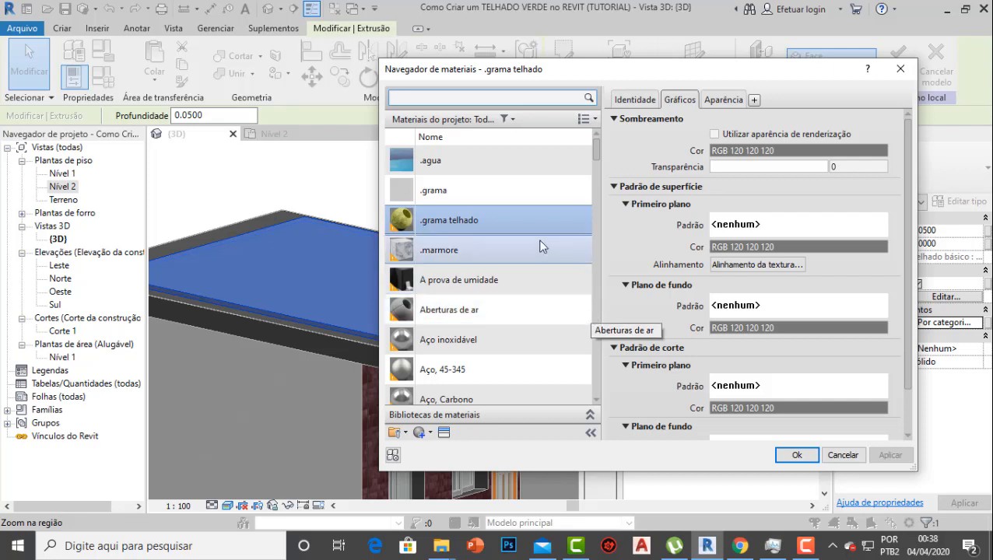
{"action": "scroll", "coordinate": [492, 288], "scroll_direction": "down", "scroll_amount": 3}
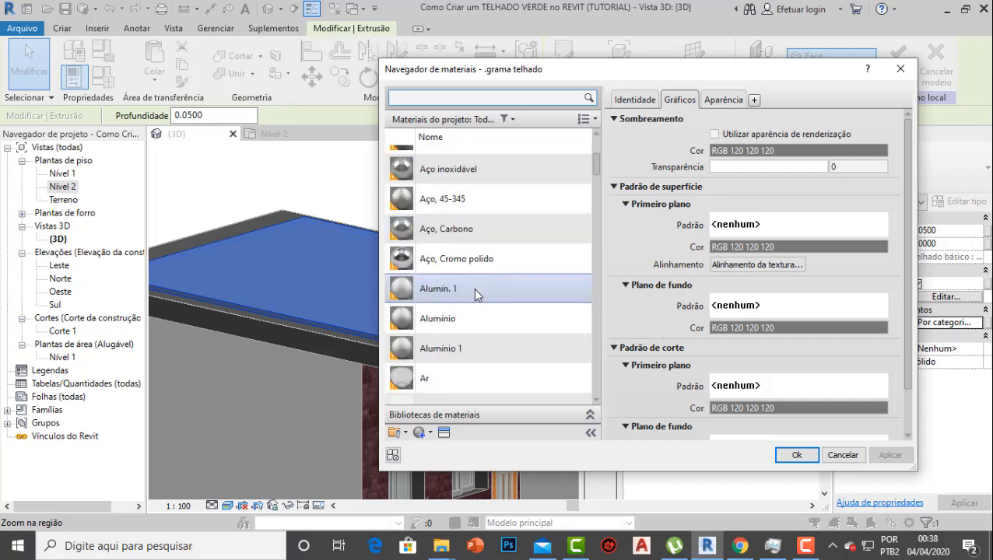
{"action": "scroll", "coordinate": [473, 288], "scroll_direction": "up", "scroll_amount": 2}
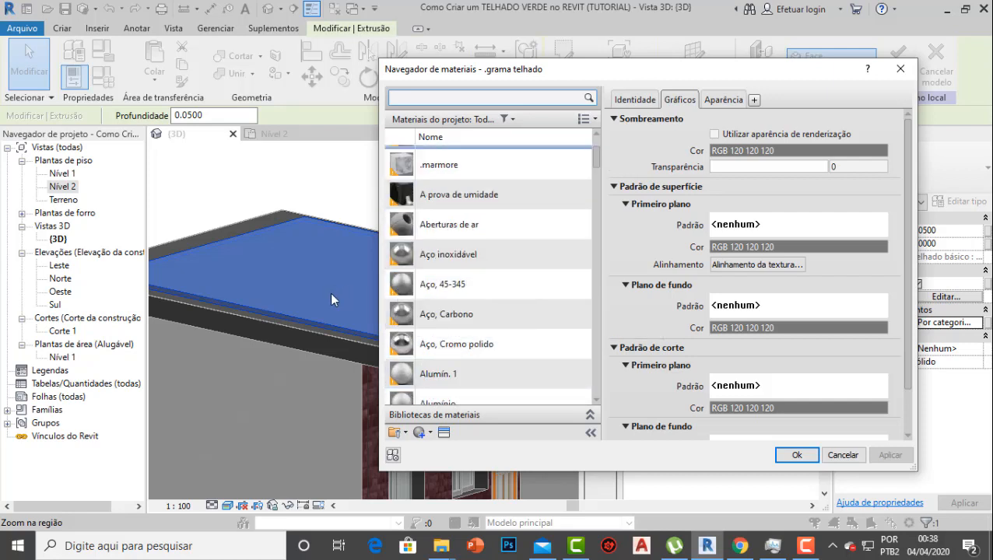
{"action": "left_click", "coordinate": [433, 436]}
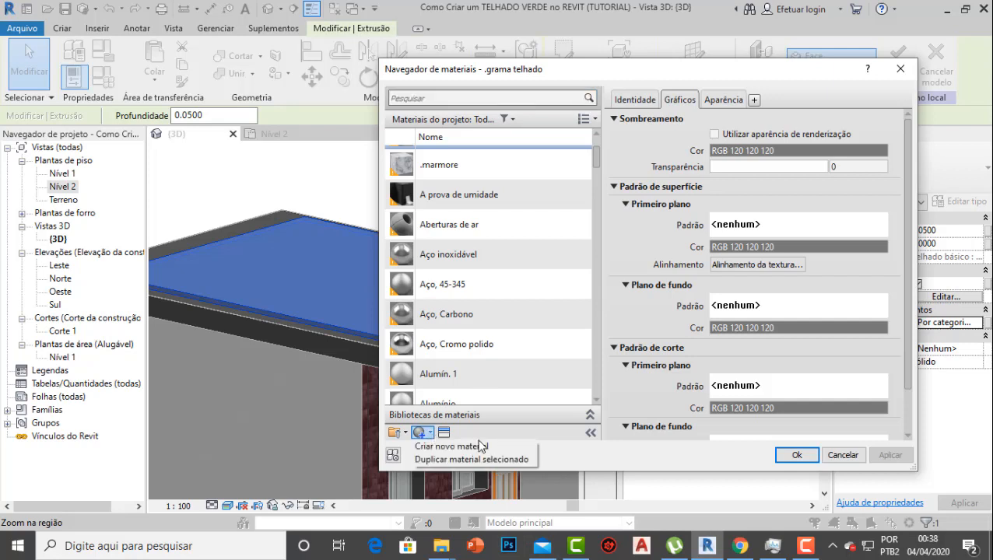
{"action": "left_click", "coordinate": [452, 446]}
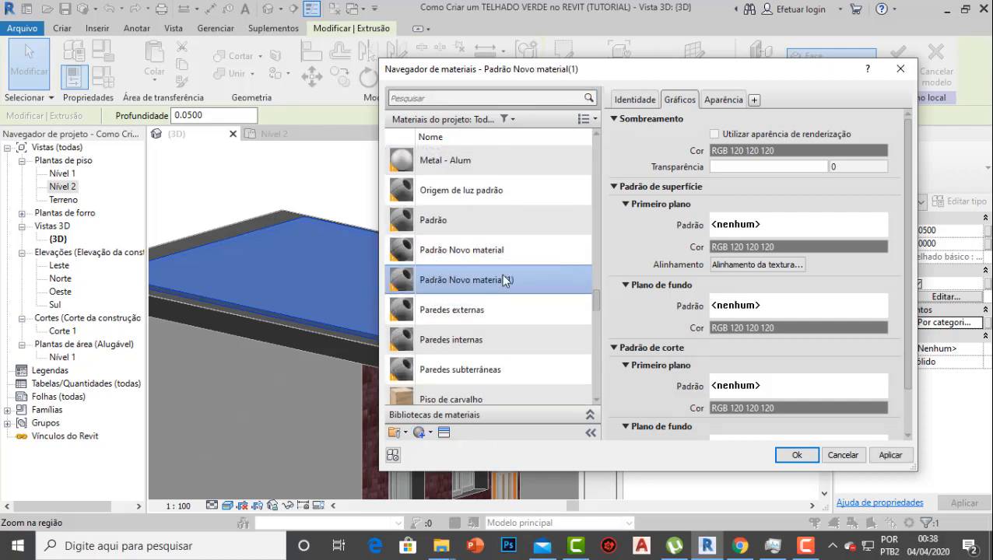
Rename the new material as ".GRAMA REALISTA TELHADO"
{"action": "right_click", "coordinate": [503, 277]}
{"action": "left_click", "coordinate": [569, 318]}
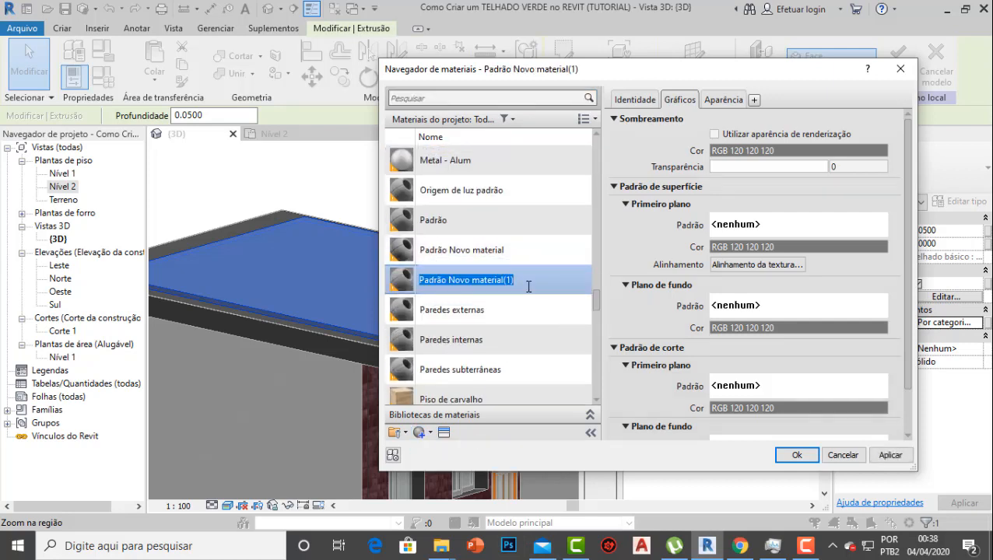
{"action": "key", "text": "BackSpace"}
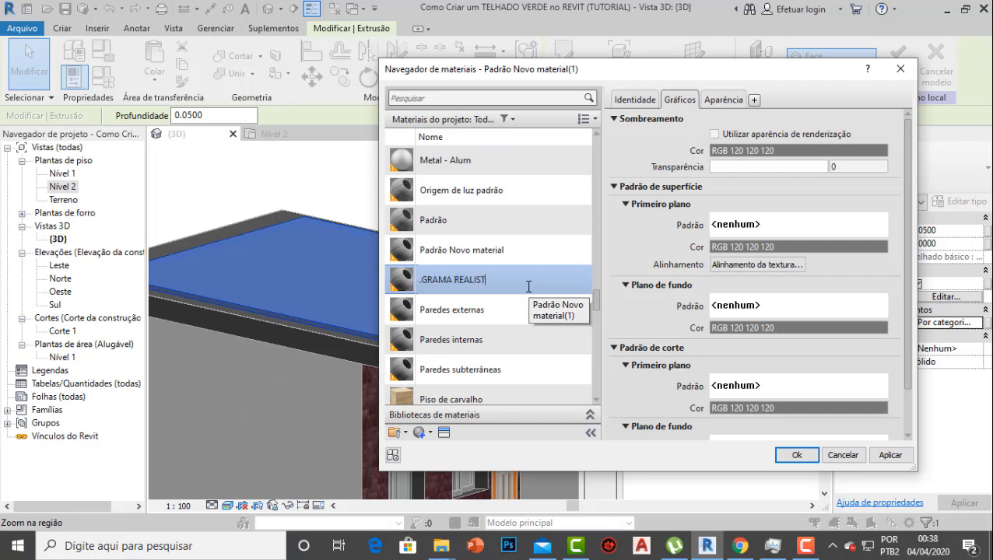
{"action": "type", "text": ".GRAMA REALISTA TELHADO"}
{"action": "key", "text": "Return"}
{"action": "scroll", "coordinate": [506, 265], "scroll_direction": "up", "scroll_amount": 1}
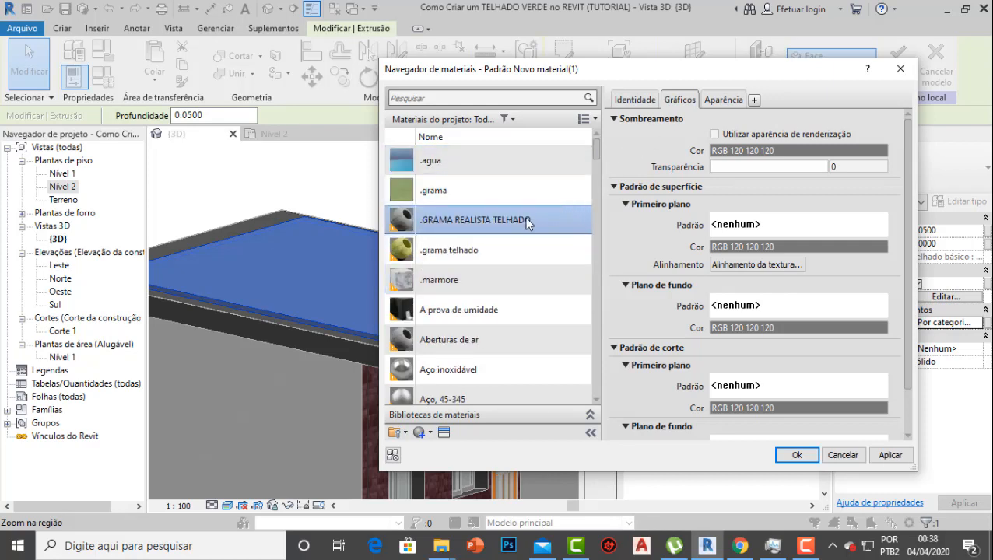
Assign 12_green grass texture-seamless.jpg as the generic appearance image of the .GRAMA REALISTA TELHADO material
{"action": "left_click", "coordinate": [726, 101]}
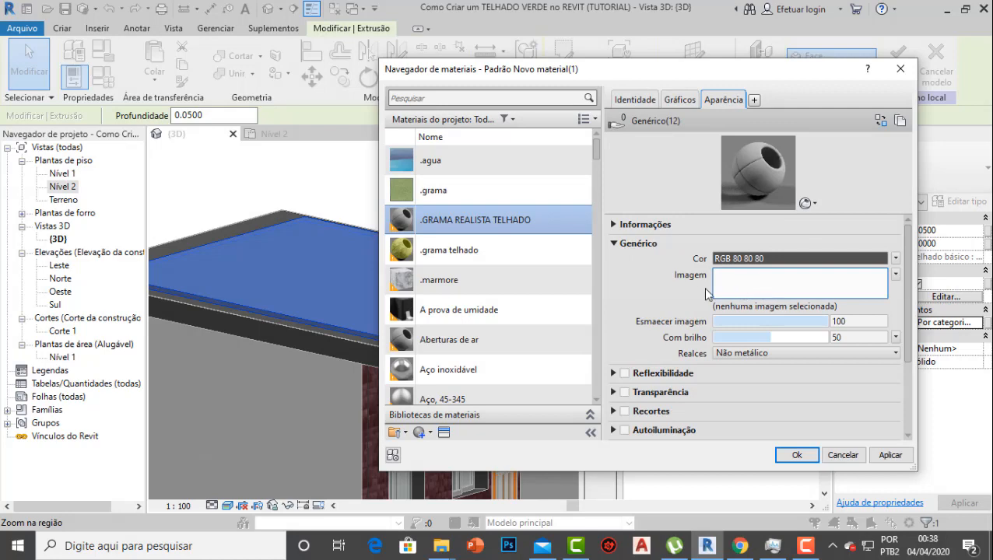
{"action": "left_click", "coordinate": [744, 285]}
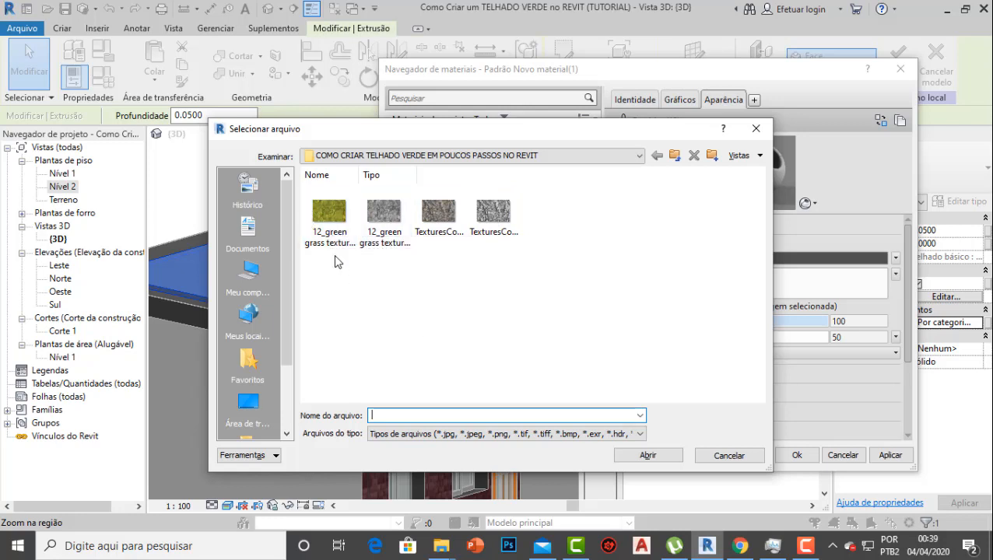
{"action": "left_click", "coordinate": [336, 216]}
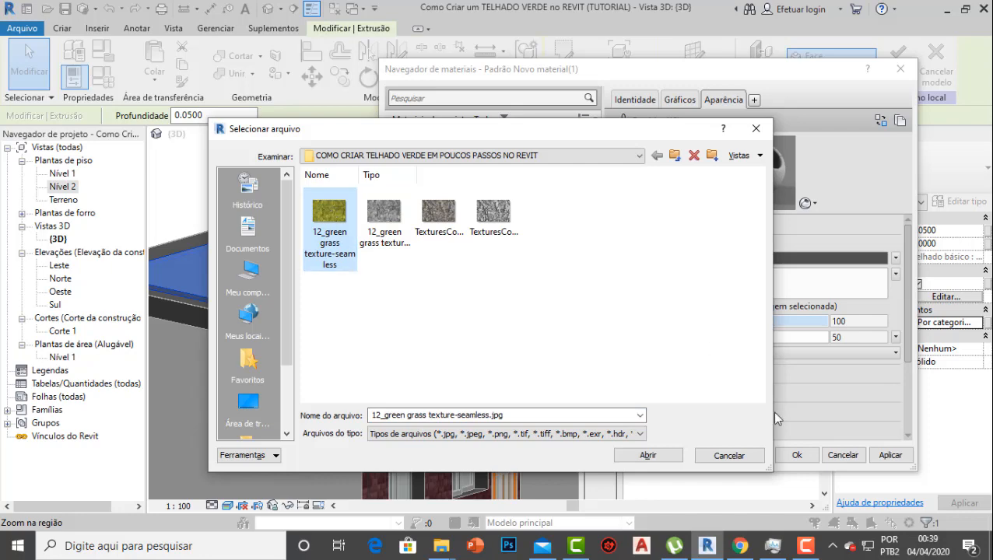
{"action": "left_click", "coordinate": [651, 456]}
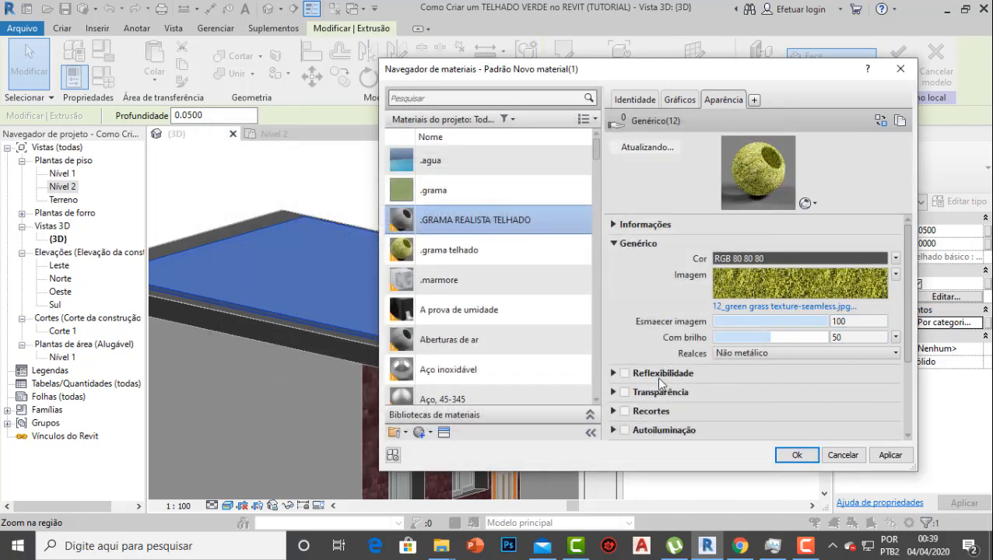
Enable Relevo for the grass material and load 12_green grass texture-seamless_BUMP.jpg as its relief image
{"action": "scroll", "coordinate": [658, 411], "scroll_direction": "down", "scroll_amount": 1}
{"action": "scroll", "coordinate": [631, 299], "scroll_direction": "down", "scroll_amount": 1}
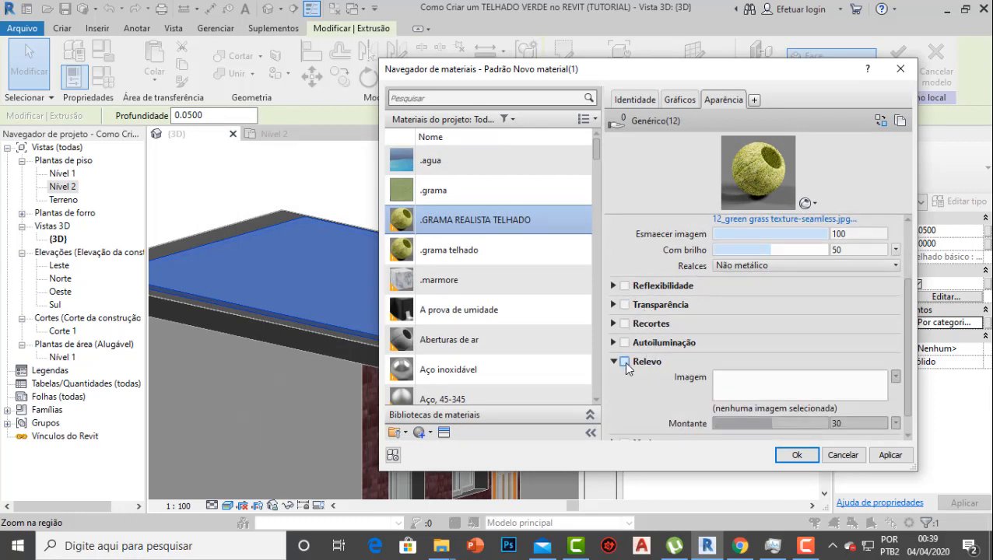
{"action": "left_click", "coordinate": [614, 361]}
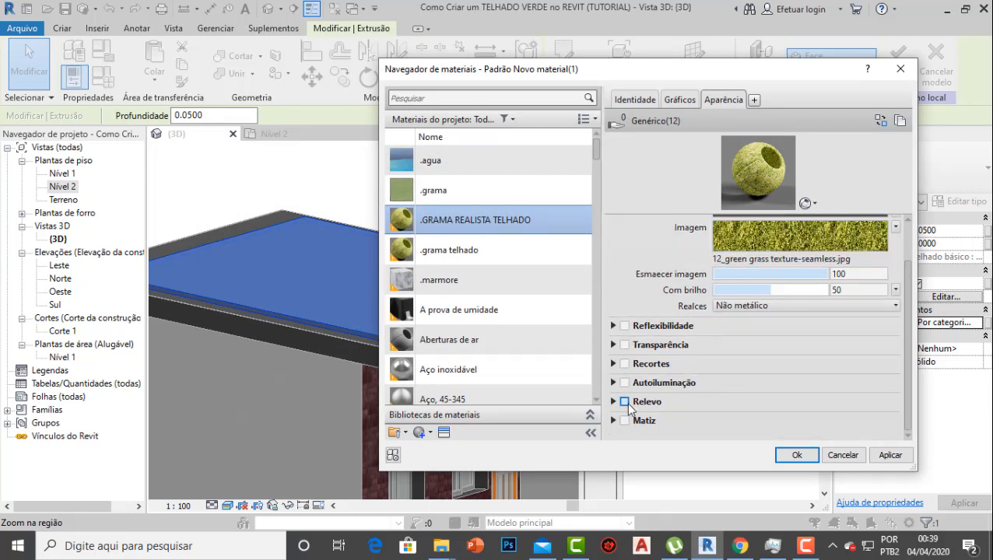
{"action": "left_click", "coordinate": [624, 402]}
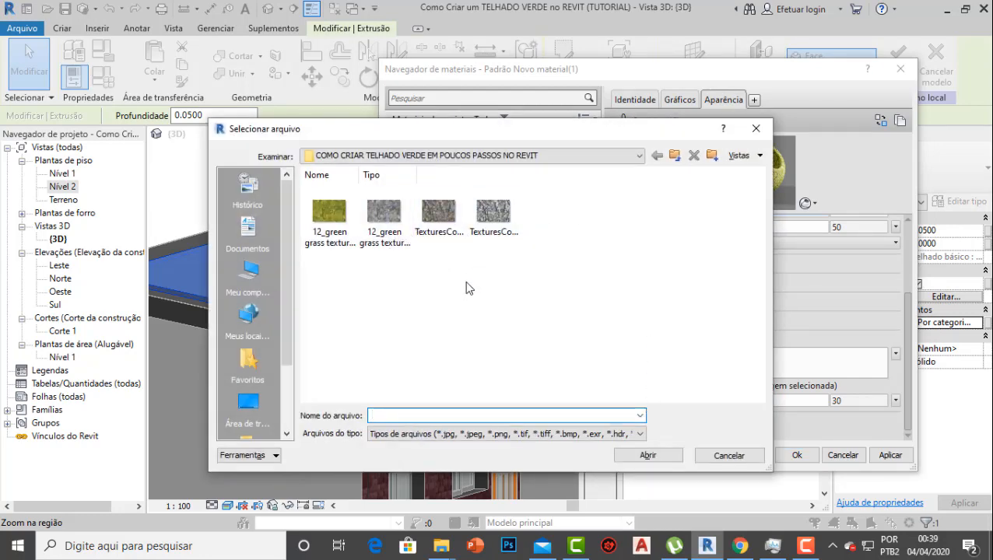
{"action": "left_click", "coordinate": [382, 214]}
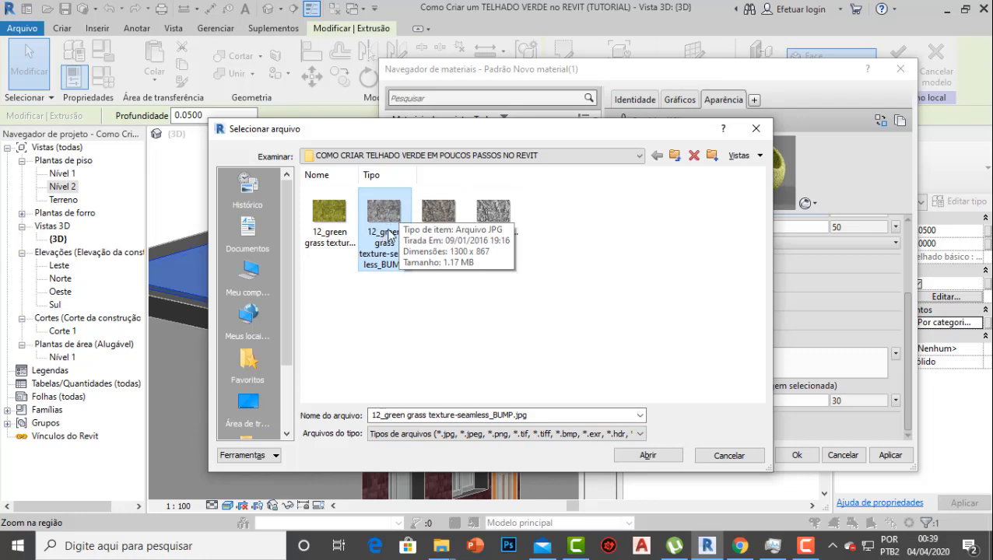
{"action": "left_click", "coordinate": [646, 455]}
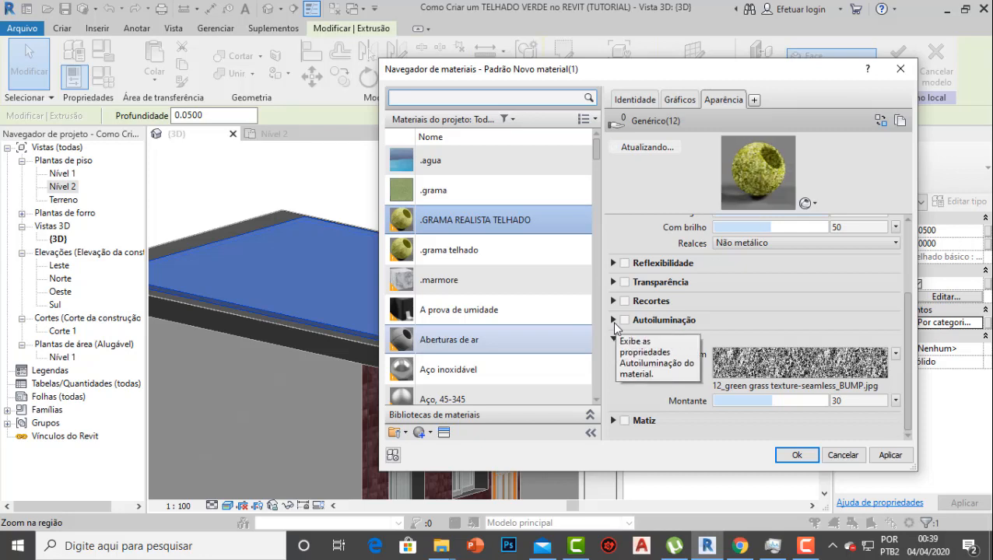
Try a negative Relevo amount of -812, and settle the grass material's relief amount at 1,000
{"action": "left_click_drag", "start_coordinate": [780, 401], "coordinate": [729, 400]}
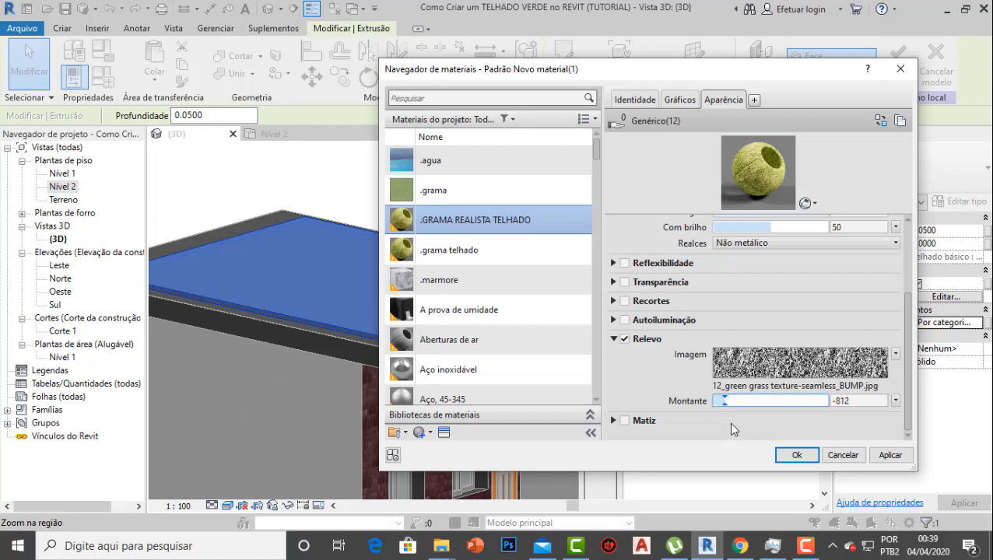
{"action": "left_click", "coordinate": [724, 401]}
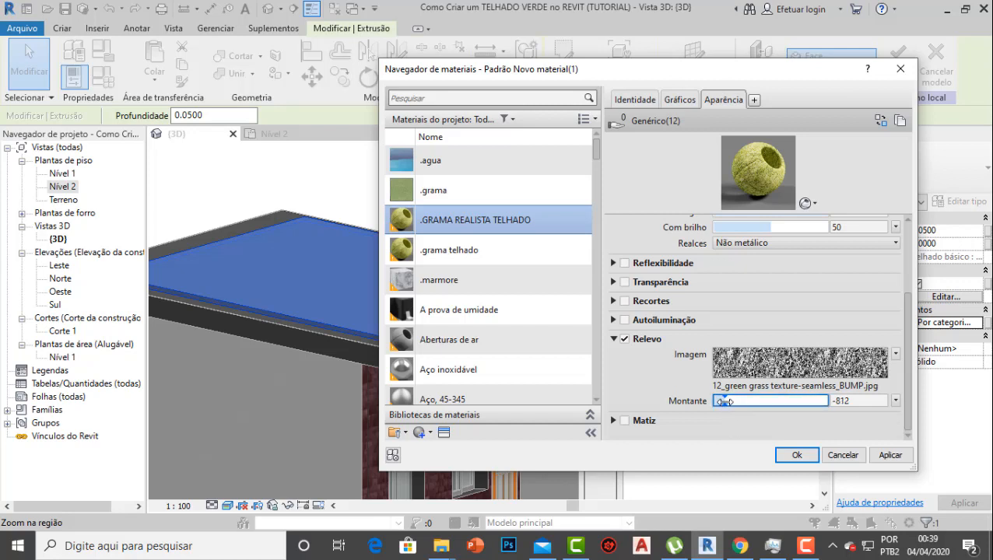
{"action": "left_click_drag", "start_coordinate": [724, 401], "coordinate": [837, 400]}
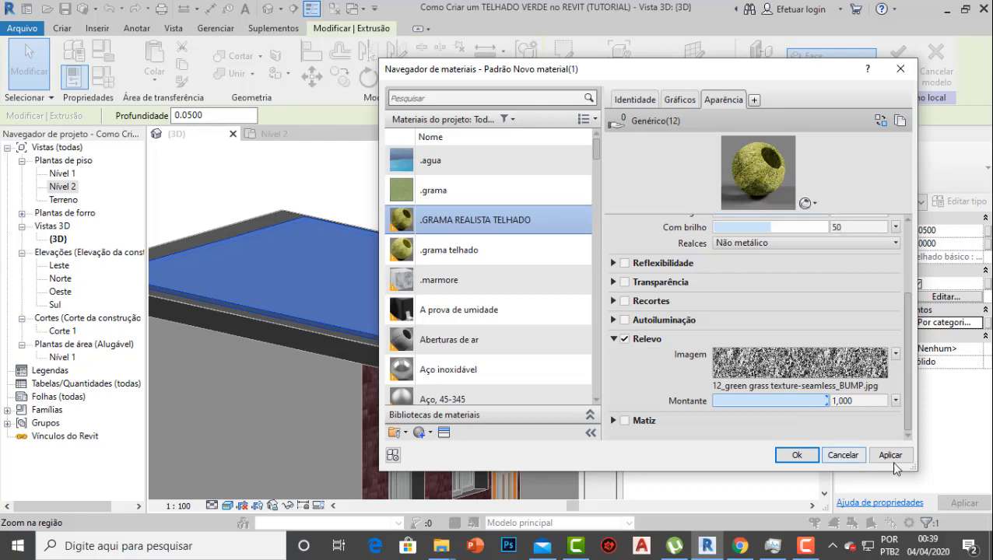
Enable Transparência for the grass material with amount 30 and image fade 94, and apply the material to the extrusion
{"action": "left_click", "coordinate": [624, 281]}
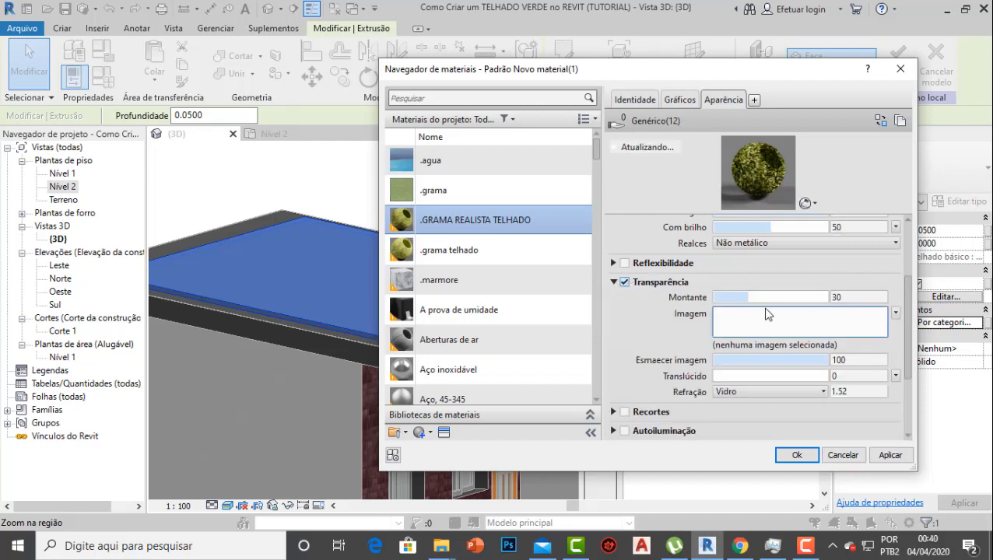
{"action": "left_click", "coordinate": [749, 297]}
{"action": "left_click_drag", "start_coordinate": [824, 360], "coordinate": [814, 359]}
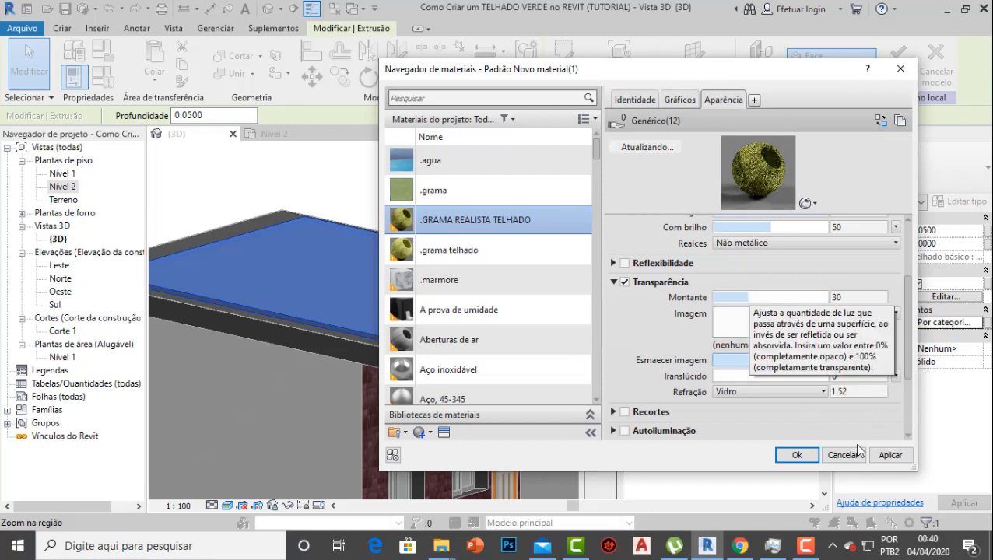
{"action": "left_click", "coordinate": [890, 456]}
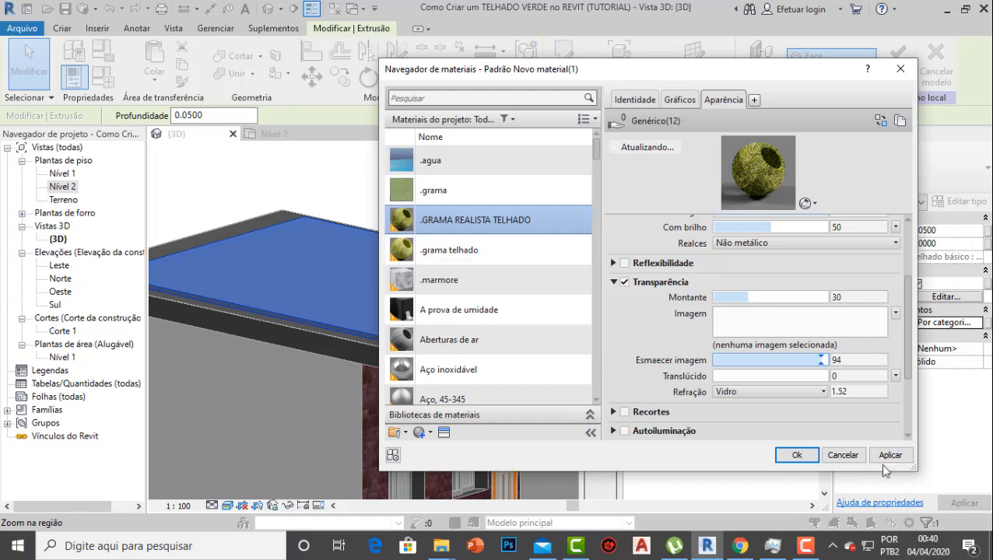
{"action": "left_click", "coordinate": [795, 455]}
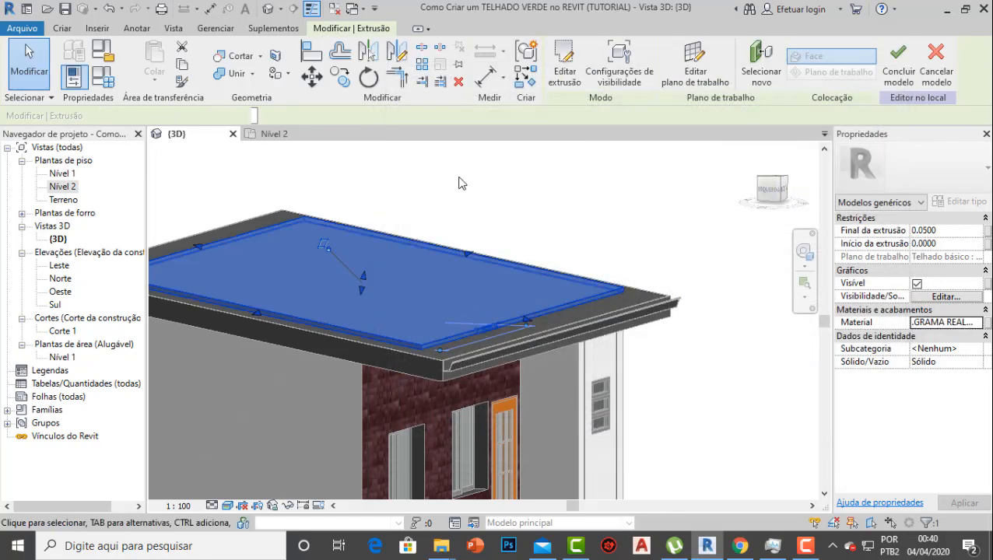
Finish the in-place vegetation mass model and examine the grass texture on the roof in 3D
{"action": "left_click", "coordinate": [539, 182]}
{"action": "left_click", "coordinate": [460, 301]}
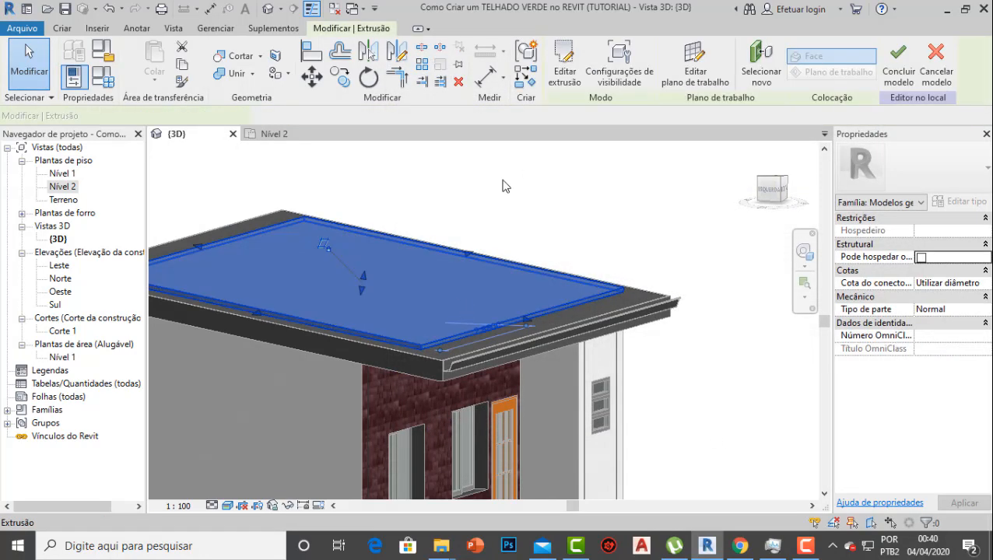
{"action": "left_click", "coordinate": [503, 186]}
{"action": "left_click", "coordinate": [567, 68]}
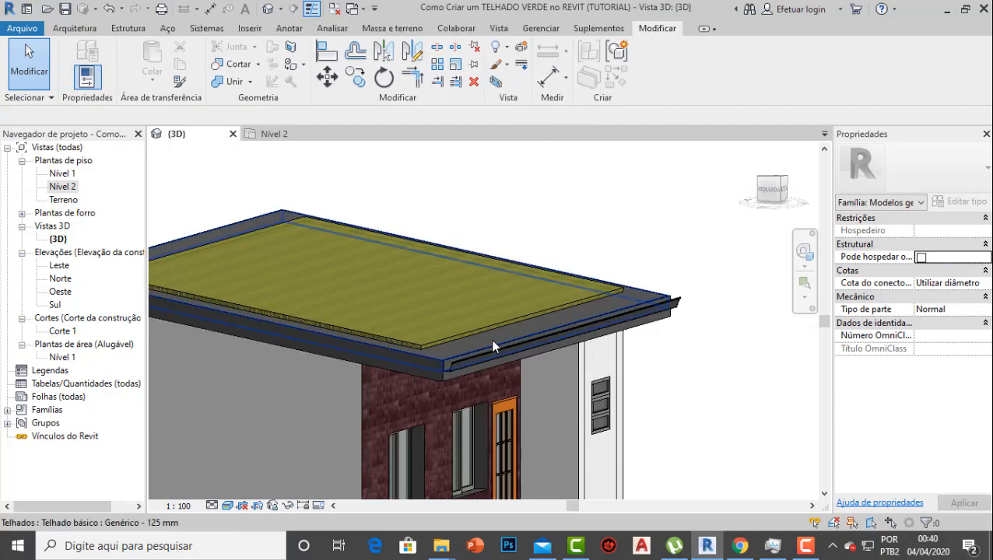
{"action": "middle_click_drag", "start_coordinate": [638, 251], "coordinate": [265, 239], "text": "shift"}
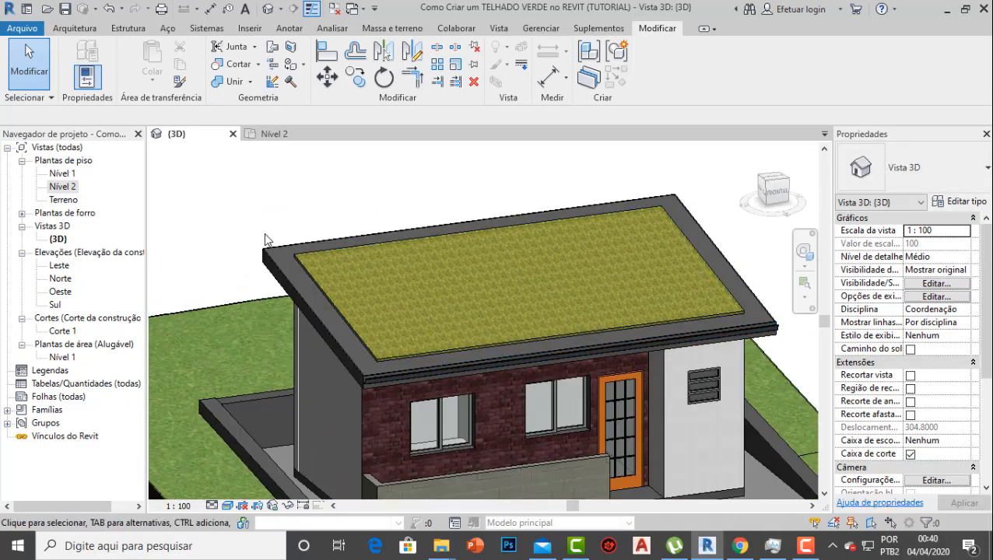
{"action": "scroll", "coordinate": [302, 277], "scroll_direction": "up", "scroll_amount": 5}
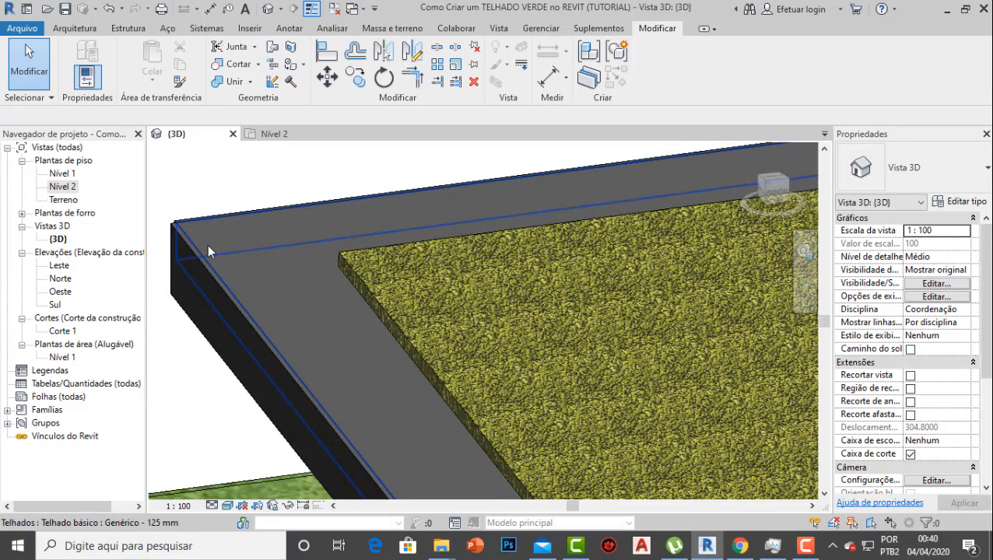
{"action": "scroll", "coordinate": [282, 231], "scroll_direction": "down", "scroll_amount": 8}
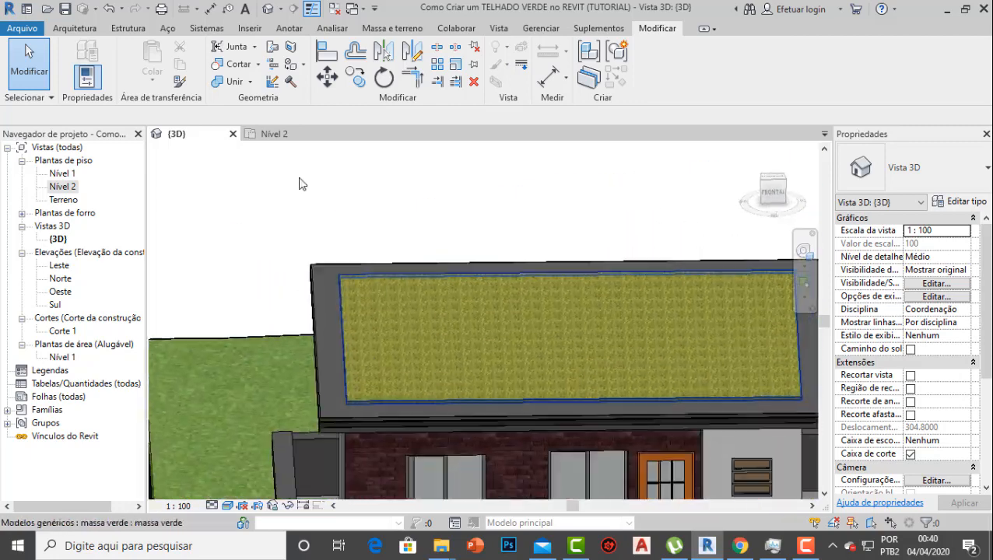
Start a new in-place model from the Nível 2 floor plan in the Modelos genéricos category, named "PEDRAS TELHADO"
{"action": "left_click", "coordinate": [277, 134]}
{"action": "scroll", "coordinate": [431, 237], "scroll_direction": "down", "scroll_amount": 1}
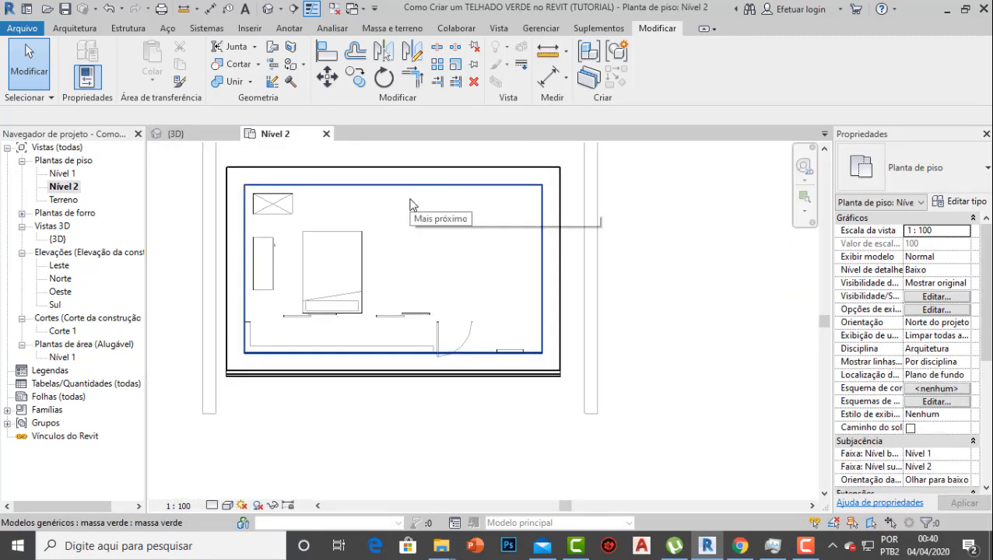
{"action": "scroll", "coordinate": [409, 191], "scroll_direction": "up", "scroll_amount": 1}
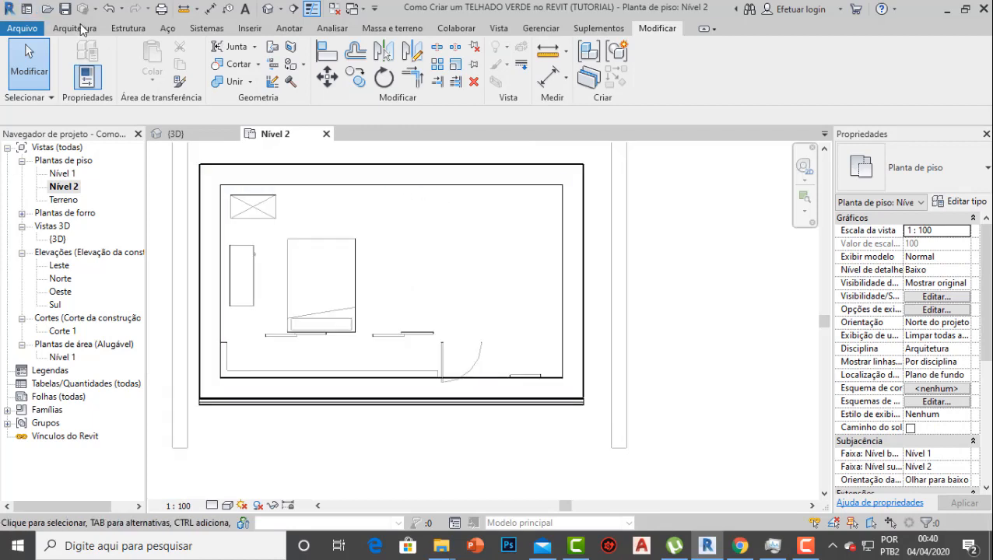
{"action": "left_click", "coordinate": [80, 28]}
{"action": "left_click", "coordinate": [208, 65]}
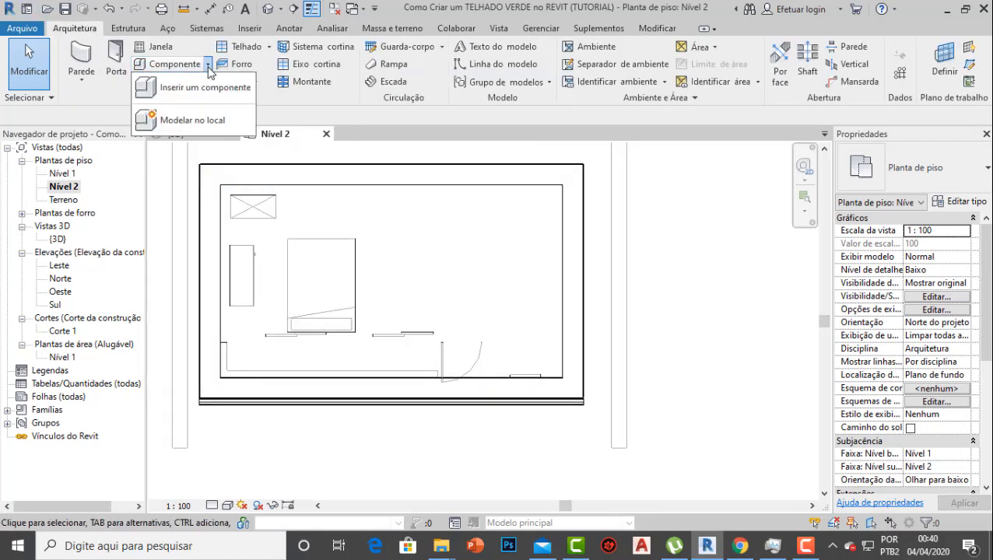
{"action": "left_click", "coordinate": [190, 121]}
{"action": "scroll", "coordinate": [479, 246], "scroll_direction": "down", "scroll_amount": 2}
{"action": "scroll", "coordinate": [479, 246], "scroll_direction": "down", "scroll_amount": 5}
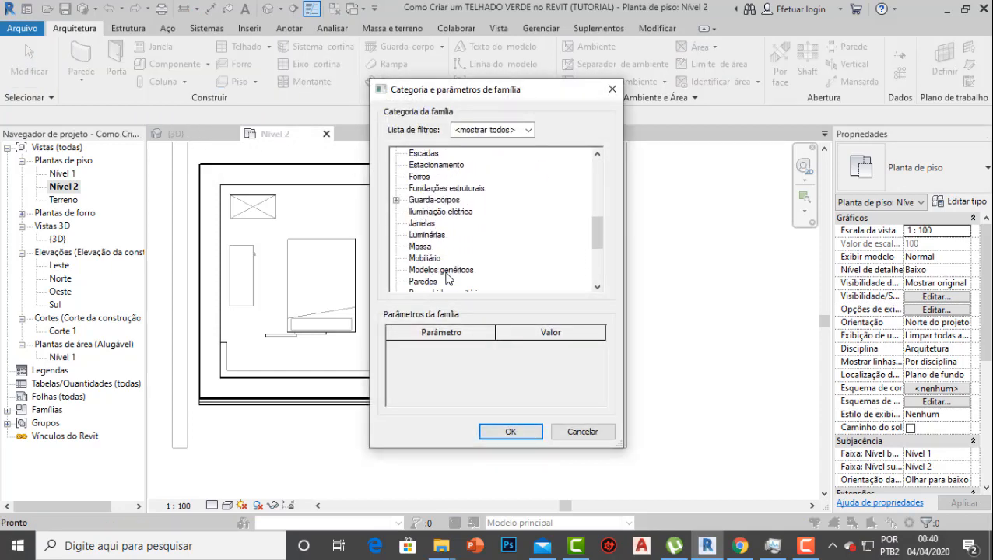
{"action": "left_click", "coordinate": [448, 271]}
{"action": "left_click", "coordinate": [510, 432]}
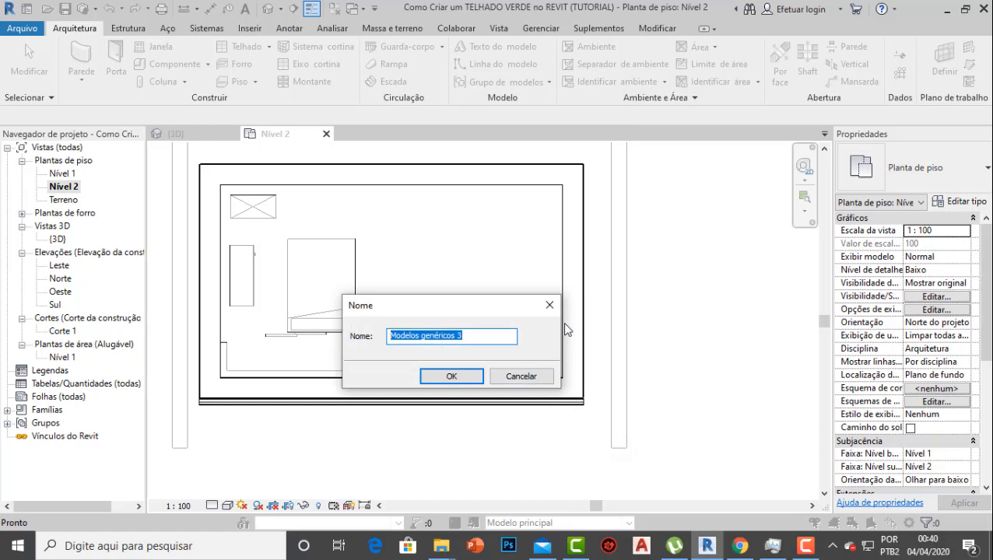
{"action": "type", "text": "PEDRAS TELHADO"}
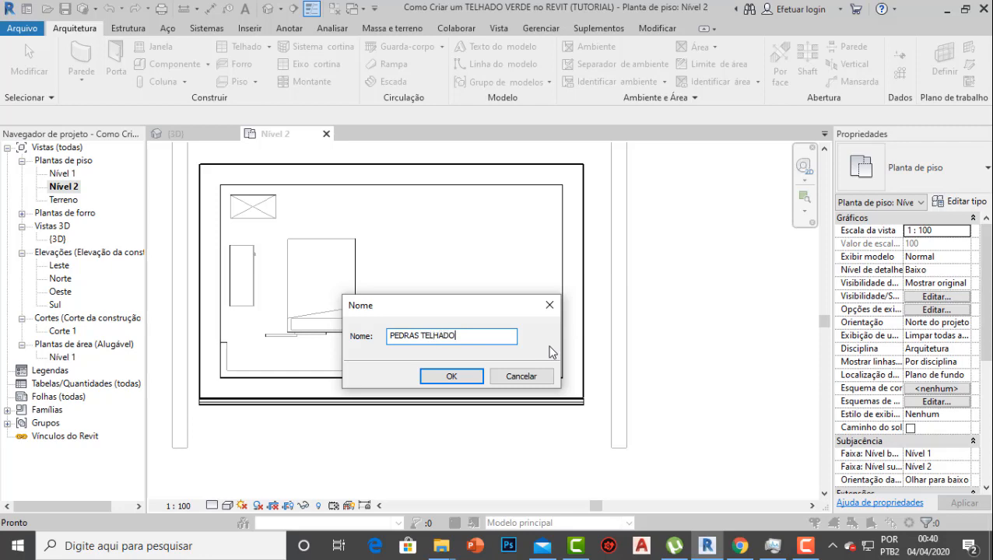
{"action": "left_click", "coordinate": [451, 376]}
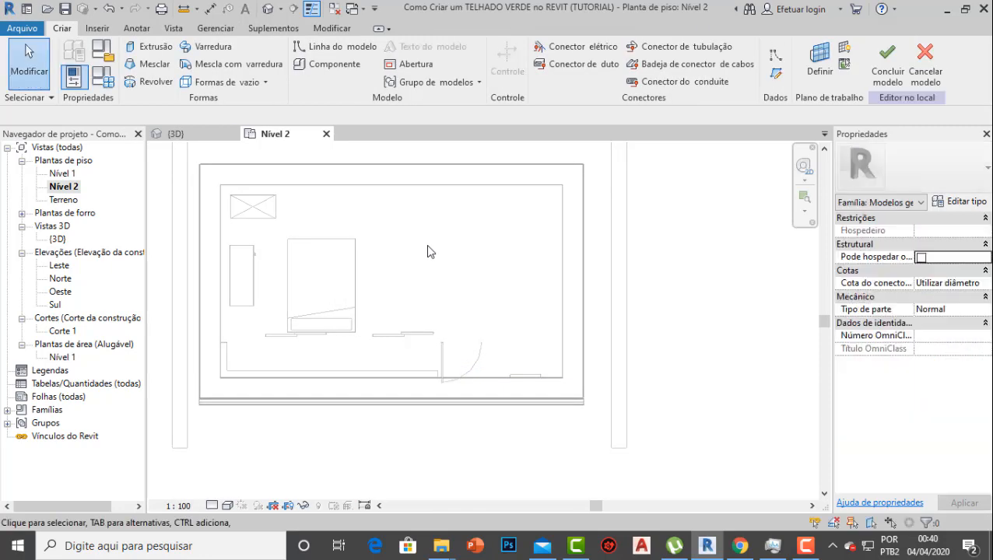
Set the work plane for the stone model by picking the base roof's face, and check the roof border in 3D
{"action": "left_click", "coordinate": [819, 58]}
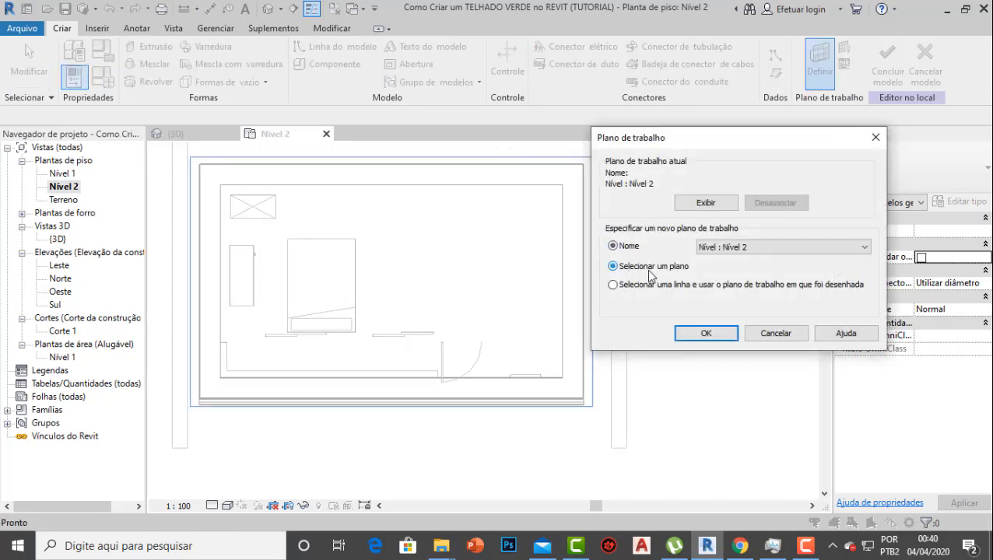
{"action": "left_click", "coordinate": [697, 333]}
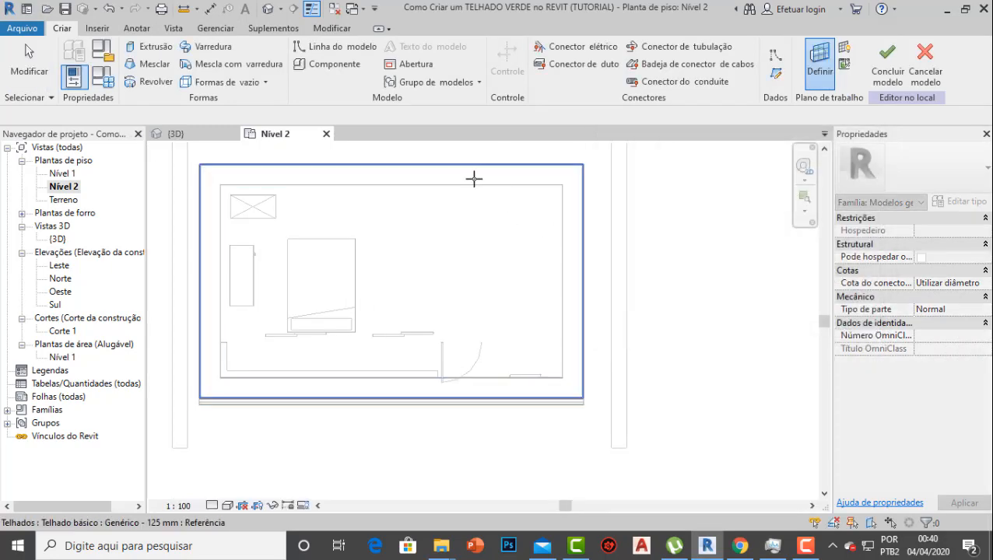
{"action": "left_click", "coordinate": [463, 173]}
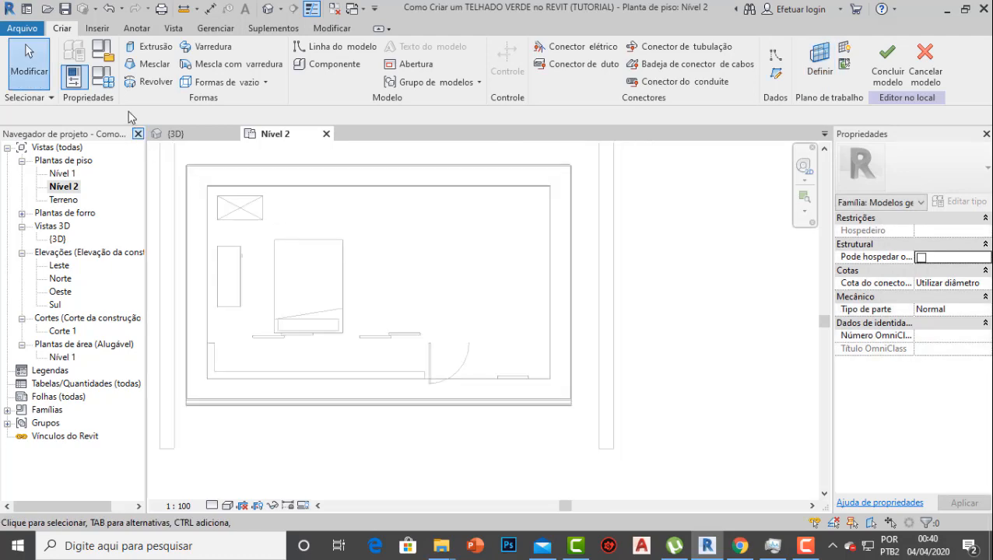
{"action": "left_click", "coordinate": [175, 134]}
{"action": "middle_click_drag", "start_coordinate": [467, 340], "coordinate": [489, 330], "text": "shift"}
{"action": "scroll", "coordinate": [340, 306], "scroll_direction": "up", "scroll_amount": 8}
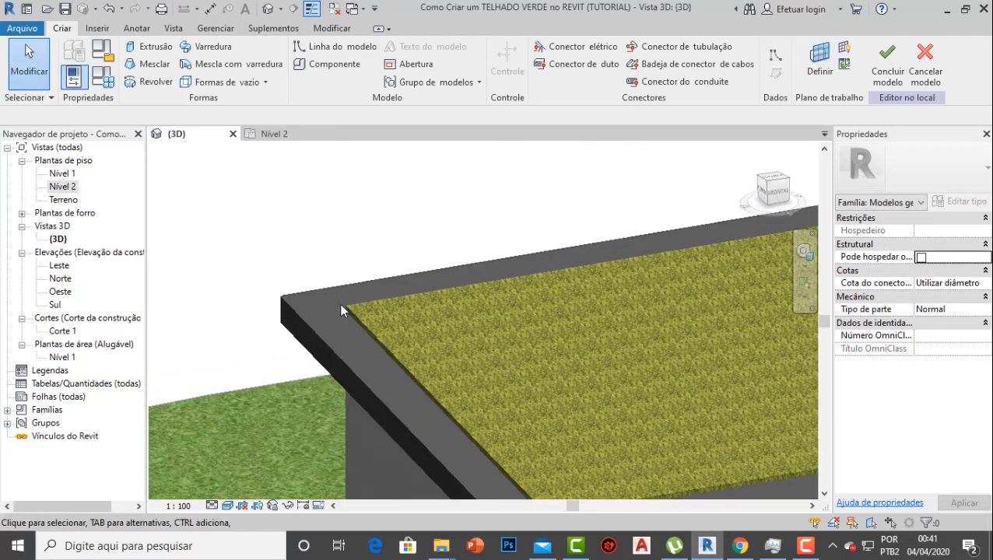
{"action": "middle_click_drag", "start_coordinate": [327, 313], "coordinate": [295, 368], "text": "shift"}
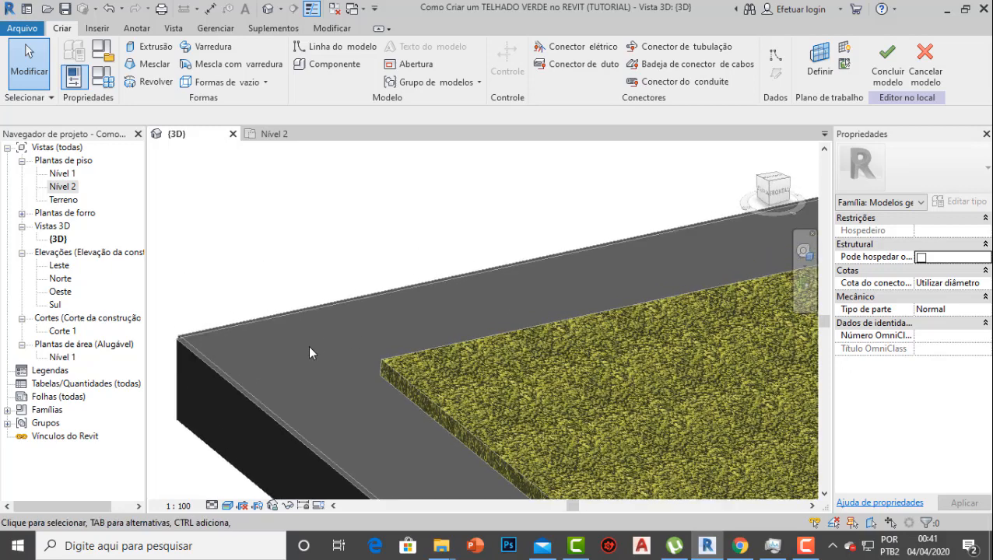
Sketch a rectangular extrusion profile in the Nível 2 plan around the base roof's perimeter, about 4.69 m on its short side
{"action": "left_click", "coordinate": [270, 134]}
{"action": "scroll", "coordinate": [414, 204], "scroll_direction": "down", "scroll_amount": 2}
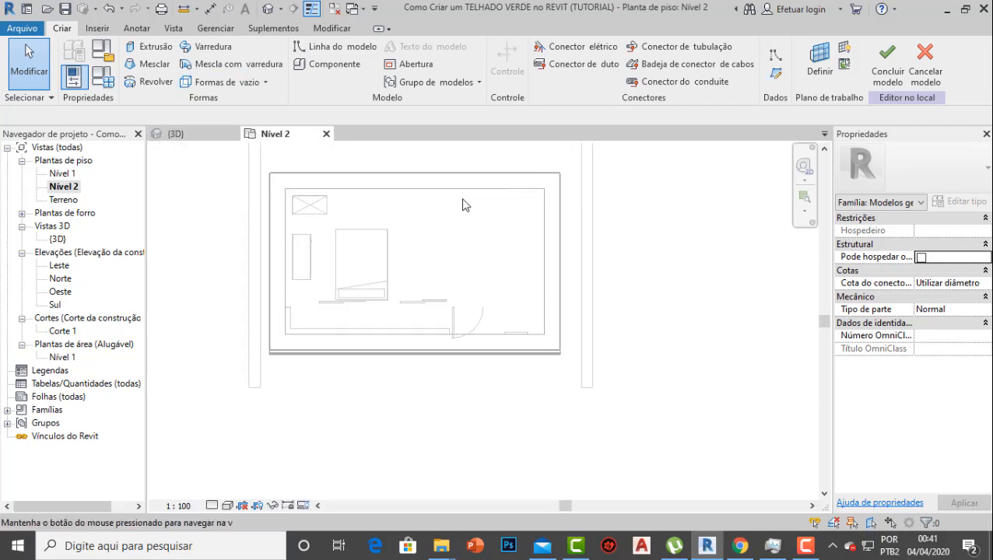
{"action": "left_click", "coordinate": [151, 46]}
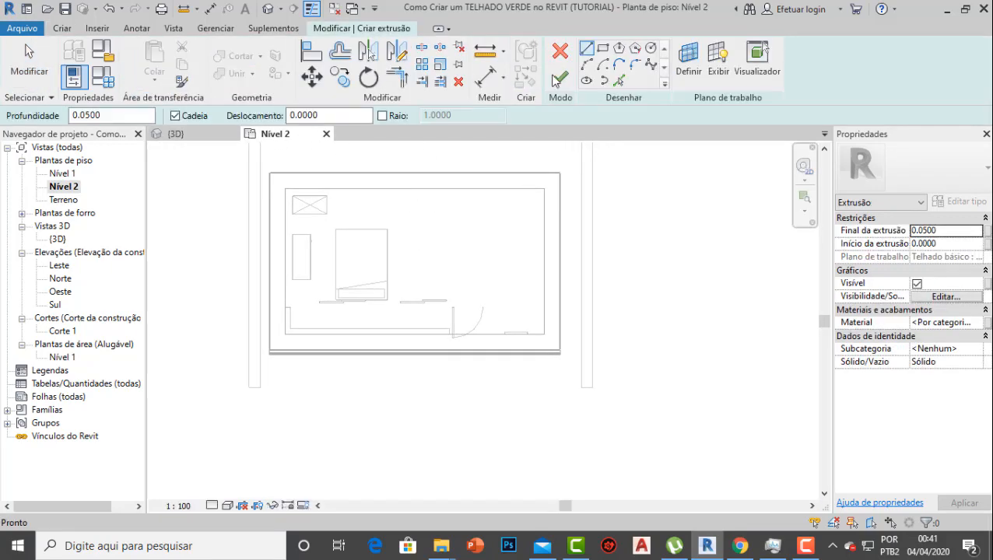
{"action": "scroll", "coordinate": [230, 170], "scroll_direction": "up", "scroll_amount": 6}
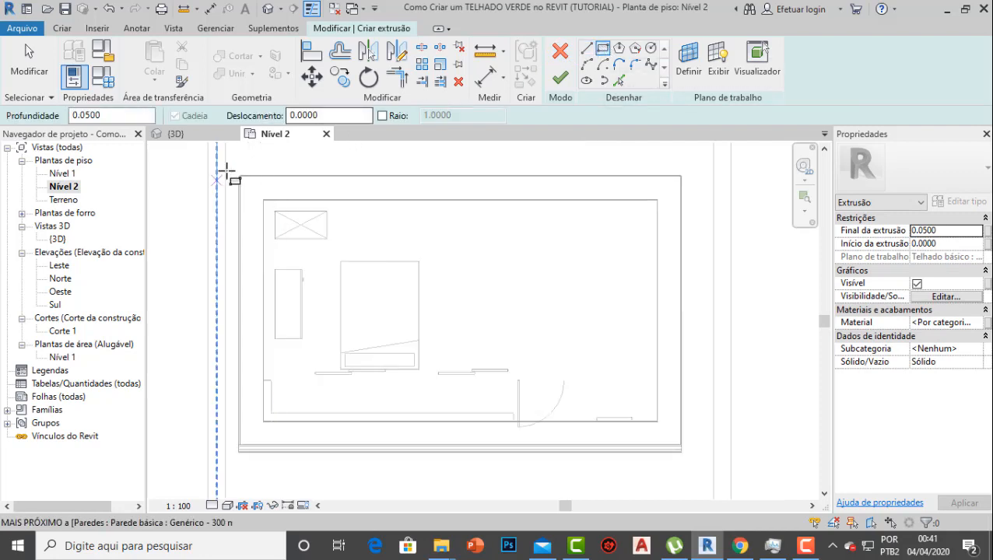
{"action": "scroll", "coordinate": [224, 166], "scroll_direction": "up", "scroll_amount": 1}
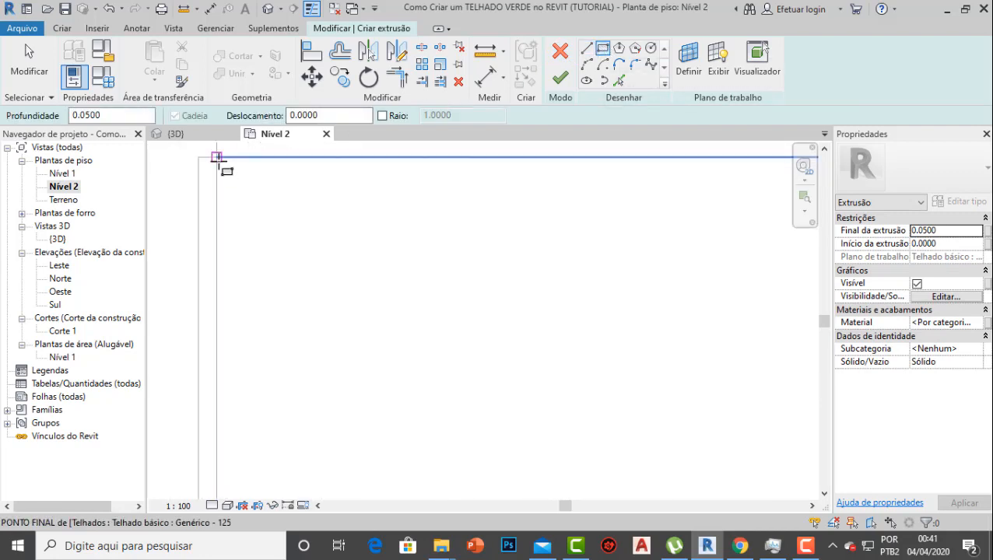
{"action": "left_click", "coordinate": [216, 157]}
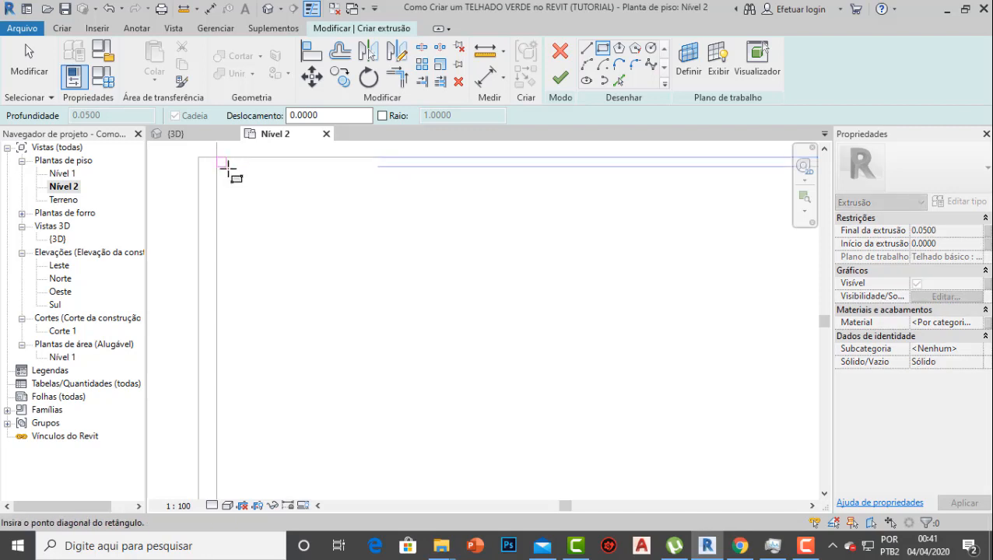
{"action": "scroll", "coordinate": [355, 282], "scroll_direction": "down", "scroll_amount": 3}
{"action": "scroll", "coordinate": [337, 257], "scroll_direction": "down", "scroll_amount": 5}
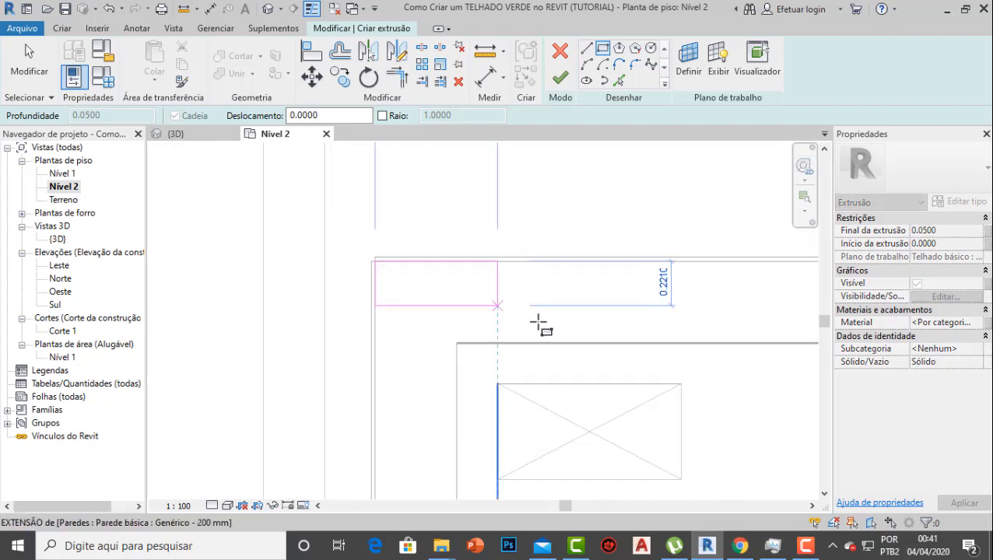
{"action": "scroll", "coordinate": [581, 382], "scroll_direction": "up", "scroll_amount": 5}
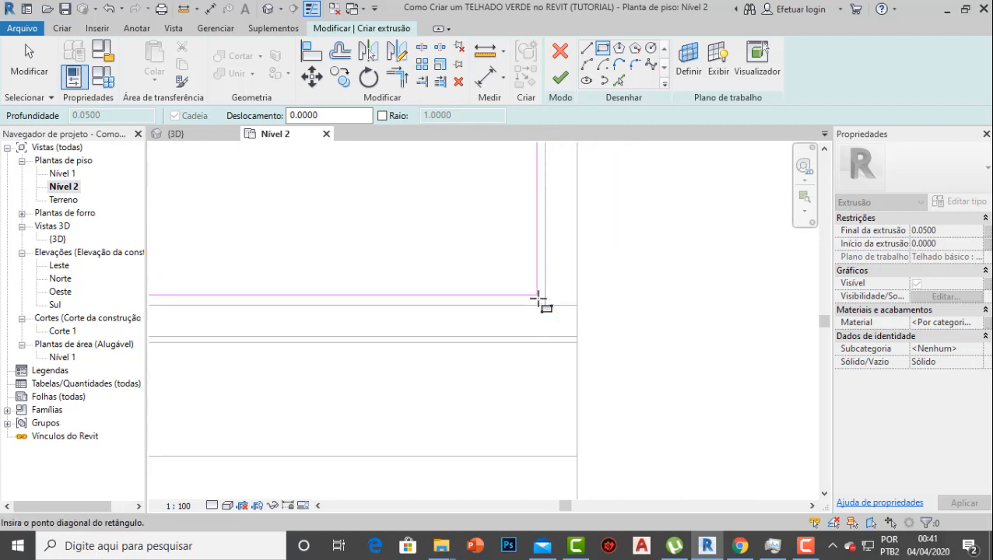
{"action": "left_click", "coordinate": [547, 299]}
{"action": "scroll", "coordinate": [547, 294], "scroll_direction": "down", "scroll_amount": 2}
{"action": "scroll", "coordinate": [440, 342], "scroll_direction": "down", "scroll_amount": 6}
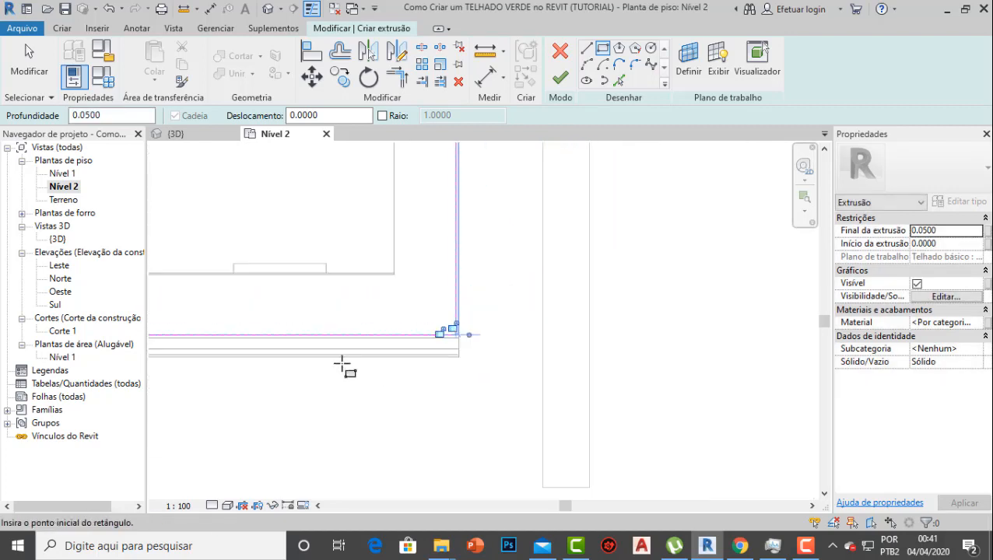
{"action": "middle_click_drag", "start_coordinate": [410, 329], "coordinate": [590, 328]}
{"action": "scroll", "coordinate": [444, 298], "scroll_direction": "down", "scroll_amount": 2}
{"action": "middle_click_drag", "start_coordinate": [431, 259], "coordinate": [458, 273]}
{"action": "scroll", "coordinate": [436, 246], "scroll_direction": "up", "scroll_amount": 1}
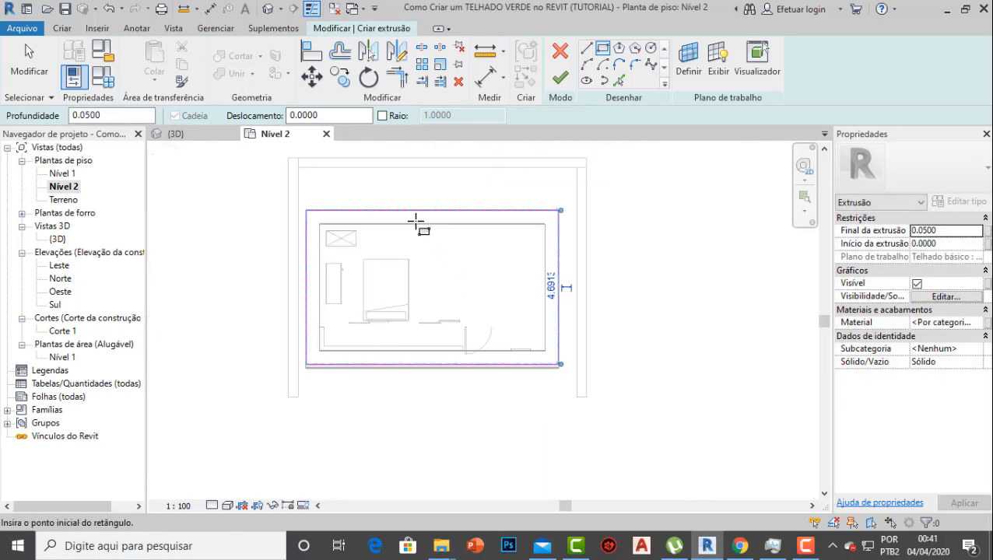
Set the stone extrusion's depth to 0.025, complete the extrusion and select it in the 3D view
{"action": "left_click_drag", "start_coordinate": [144, 114], "coordinate": [78, 115]}
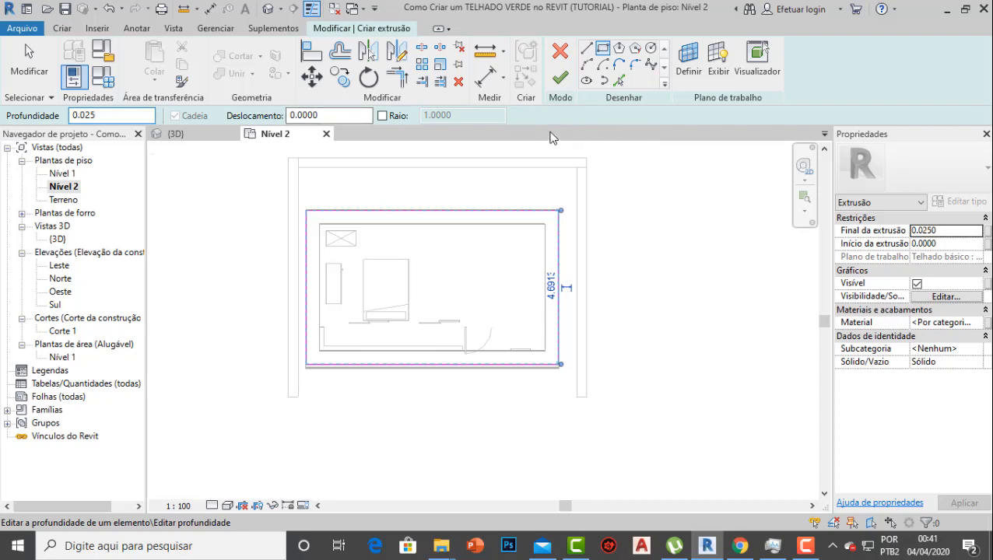
{"action": "left_click", "coordinate": [560, 79]}
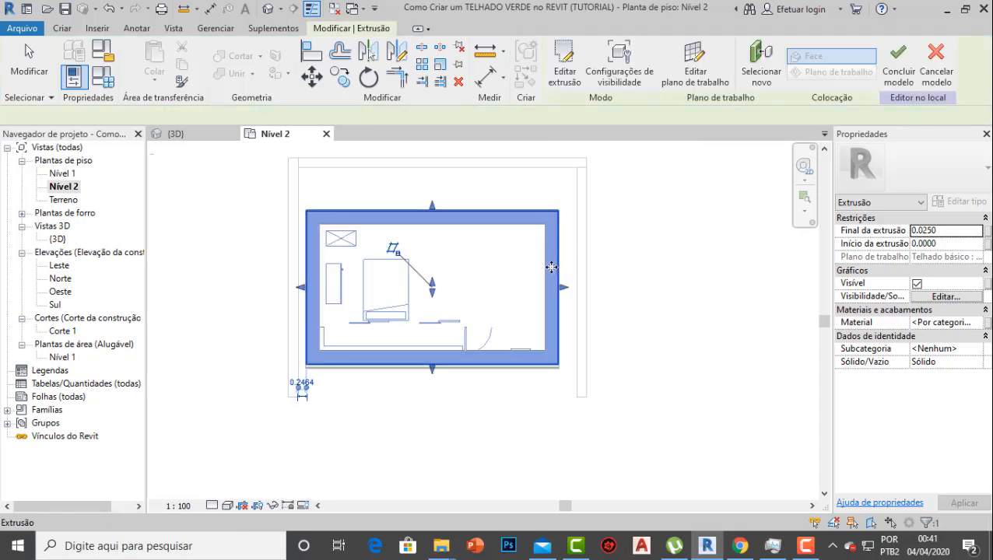
{"action": "left_click", "coordinate": [176, 133]}
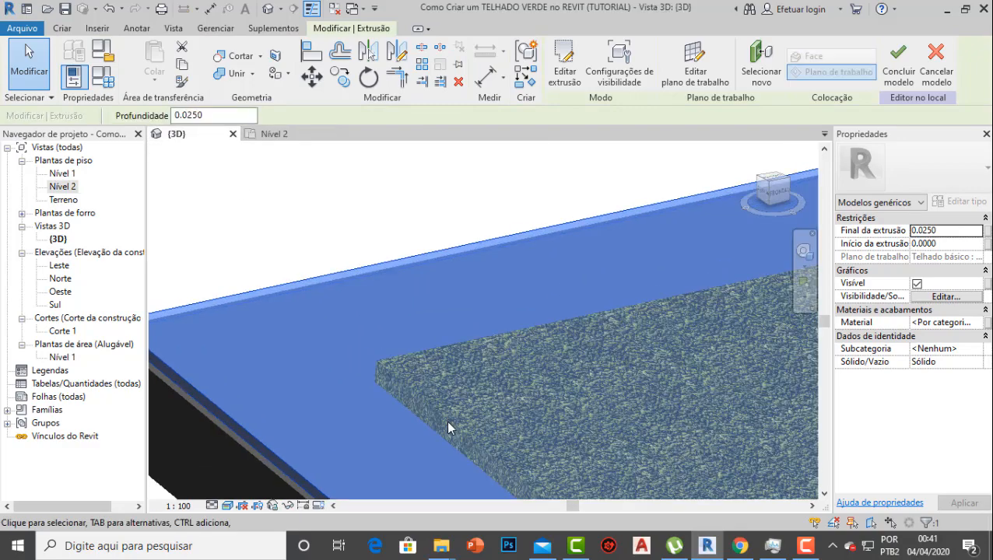
{"action": "left_click", "coordinate": [311, 291]}
{"action": "scroll", "coordinate": [444, 399], "scroll_direction": "down", "scroll_amount": 3}
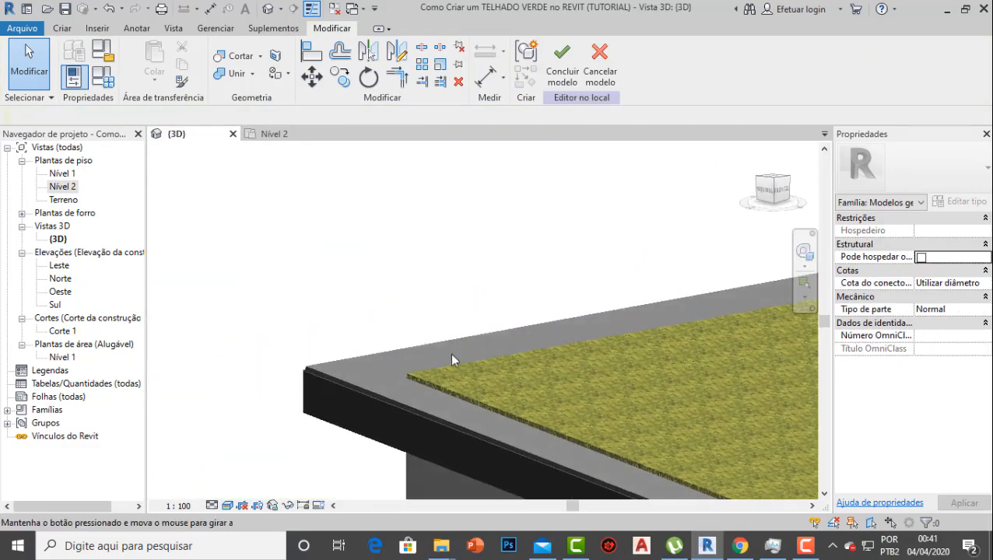
{"action": "left_click", "coordinate": [351, 372]}
{"action": "middle_click_drag", "start_coordinate": [359, 377], "coordinate": [405, 344], "text": "shift"}
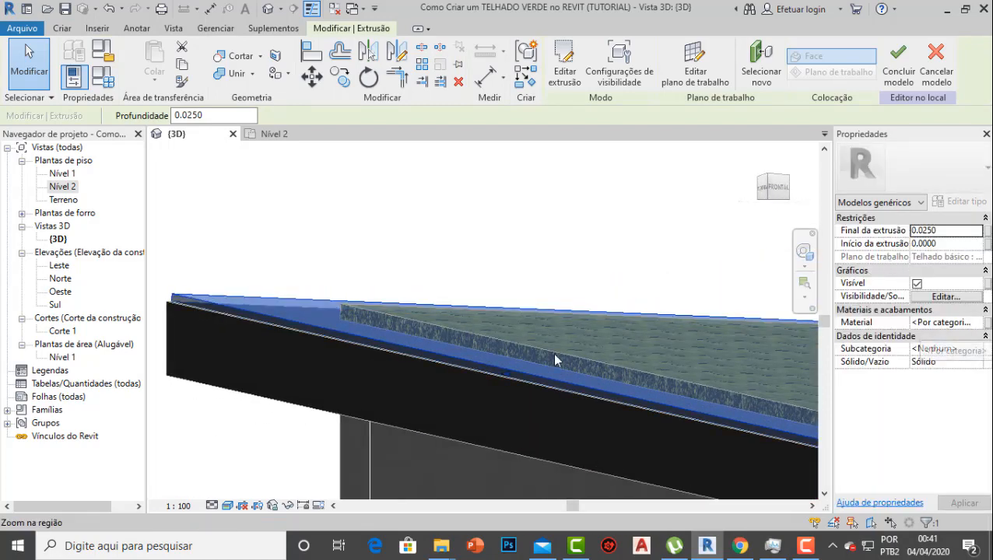
Create a new material for the stone extrusion and name it ".PEDRA TELHADO"
{"action": "left_click", "coordinate": [972, 323]}
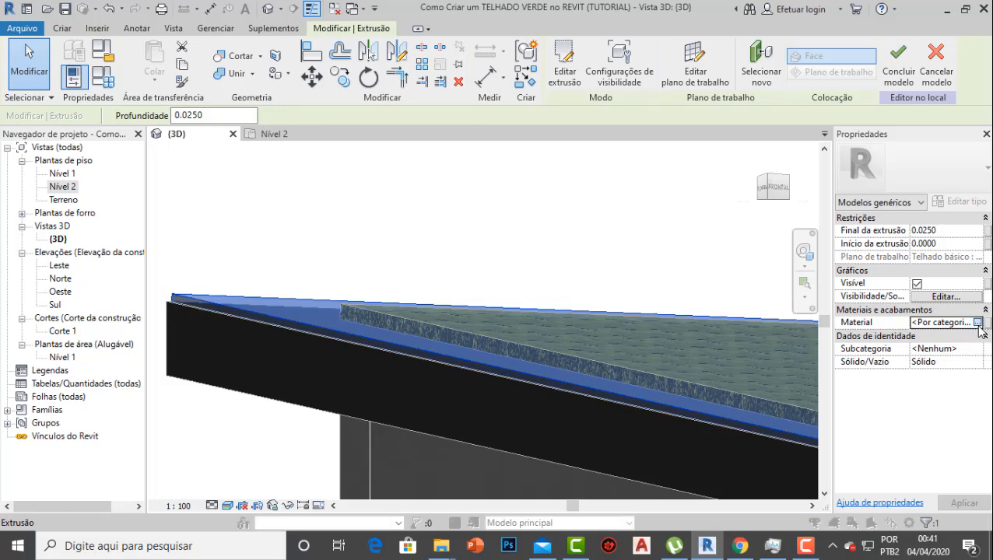
{"action": "left_click", "coordinate": [977, 323]}
{"action": "left_click", "coordinate": [430, 433]}
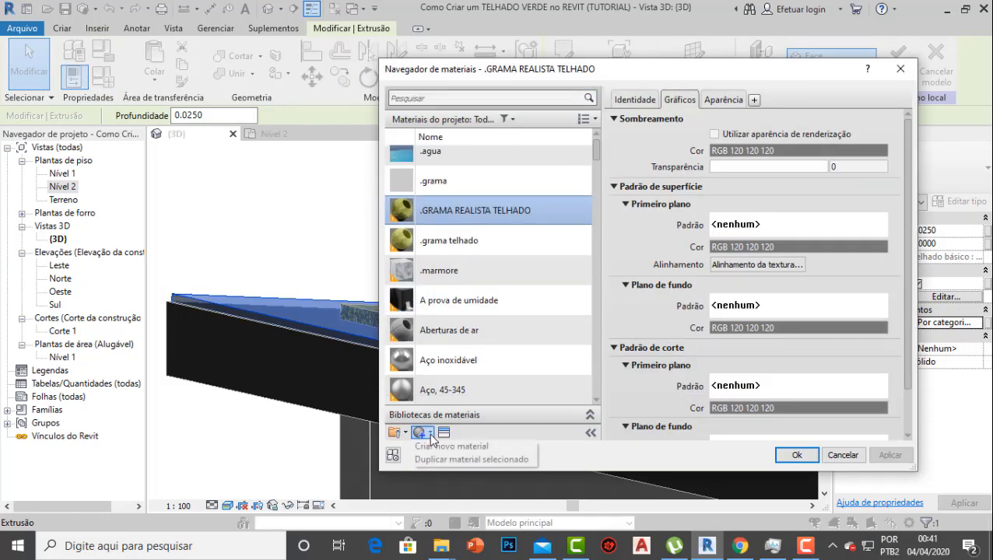
{"action": "left_click", "coordinate": [459, 444]}
{"action": "right_click", "coordinate": [480, 281]}
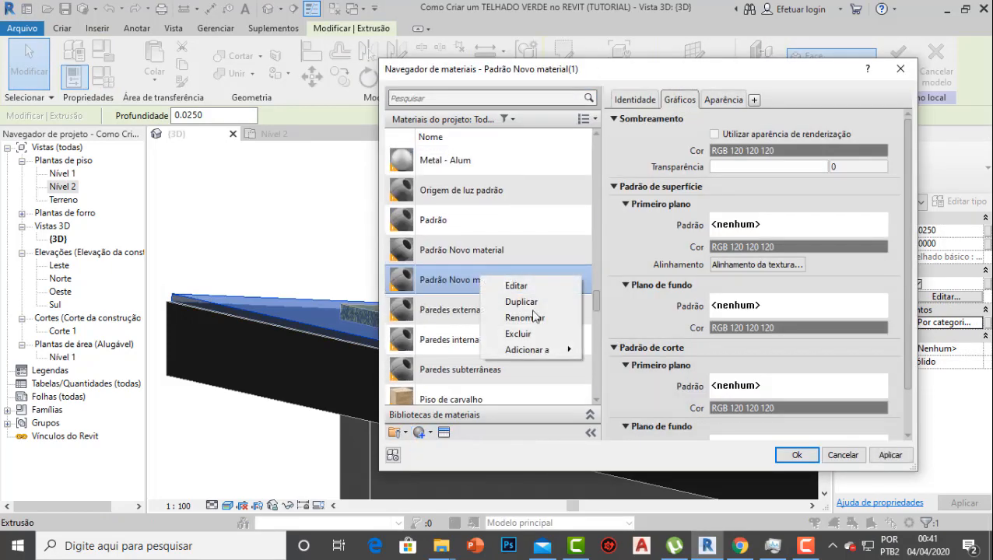
{"action": "left_click", "coordinate": [537, 316]}
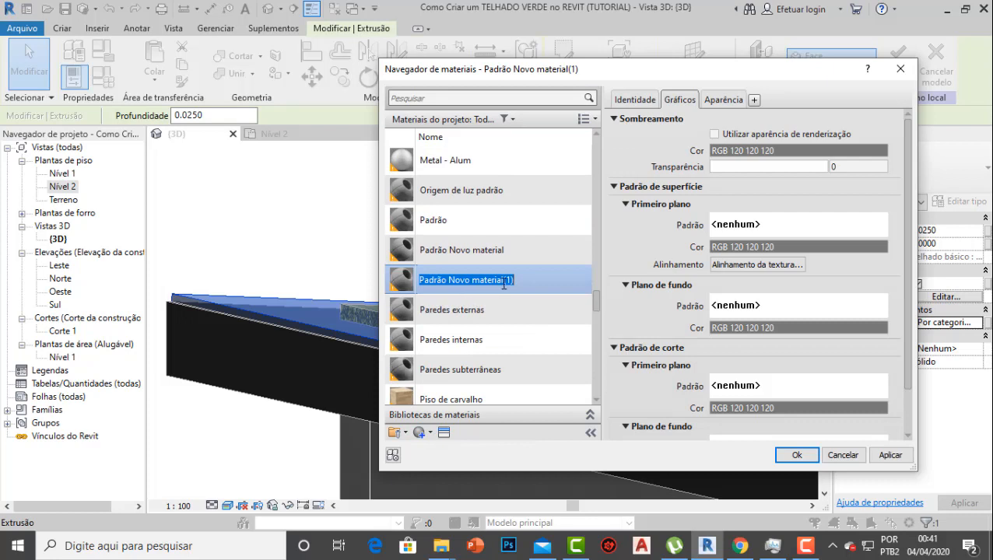
{"action": "key", "text": "BackSpace"}
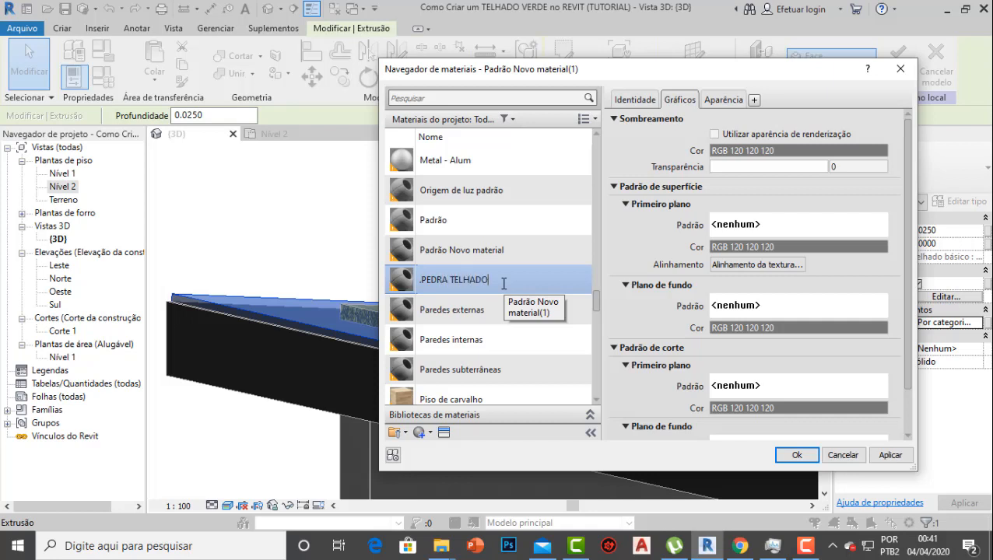
{"action": "type", "text": ".PEDRA TELHADO"}
{"action": "key", "text": "Return"}
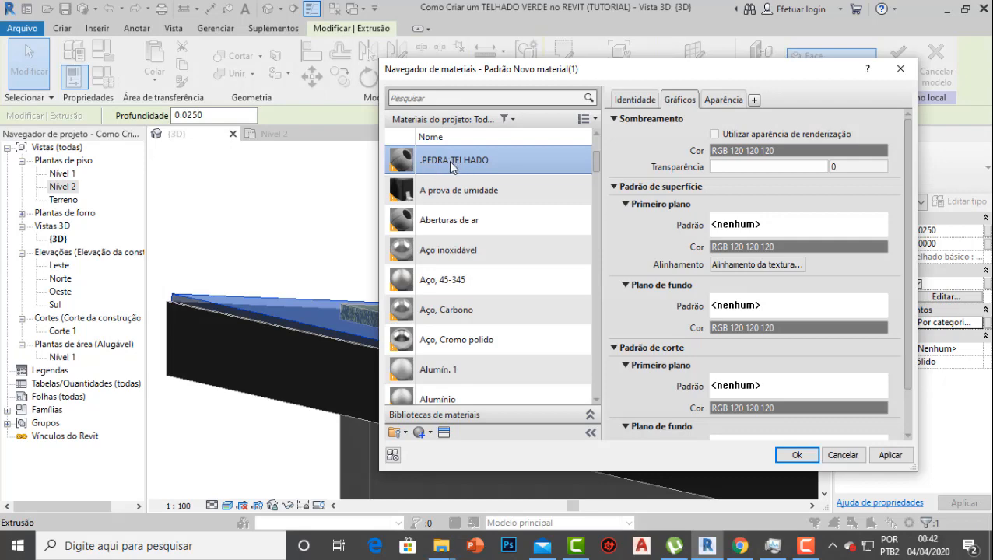
Assign the texture TexturesCom_GravelCobble0023_1_seamless_S.jpg as the .PEDRA TELHADO material's generic appearance image
{"action": "left_click", "coordinate": [724, 101]}
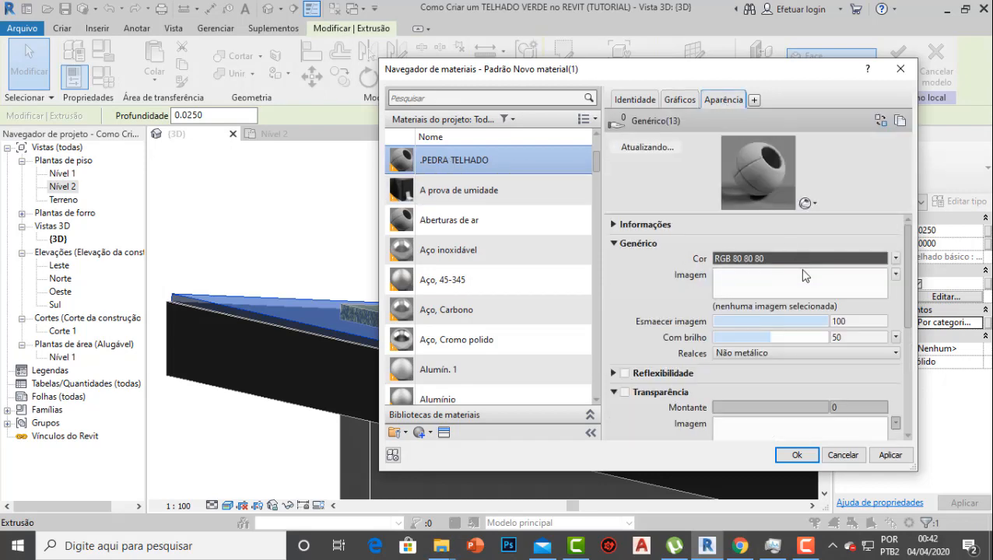
{"action": "left_click", "coordinate": [738, 286]}
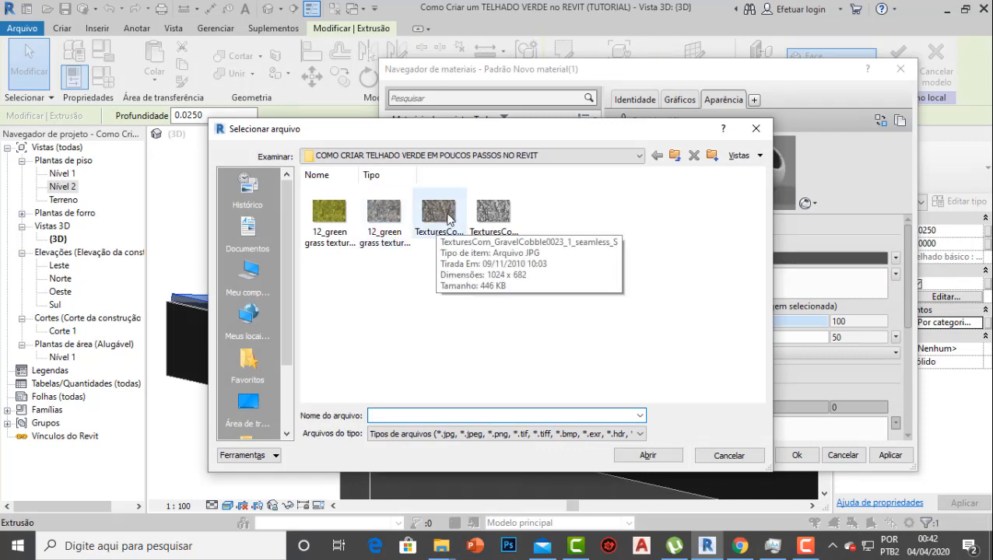
{"action": "right_click", "coordinate": [483, 279]}
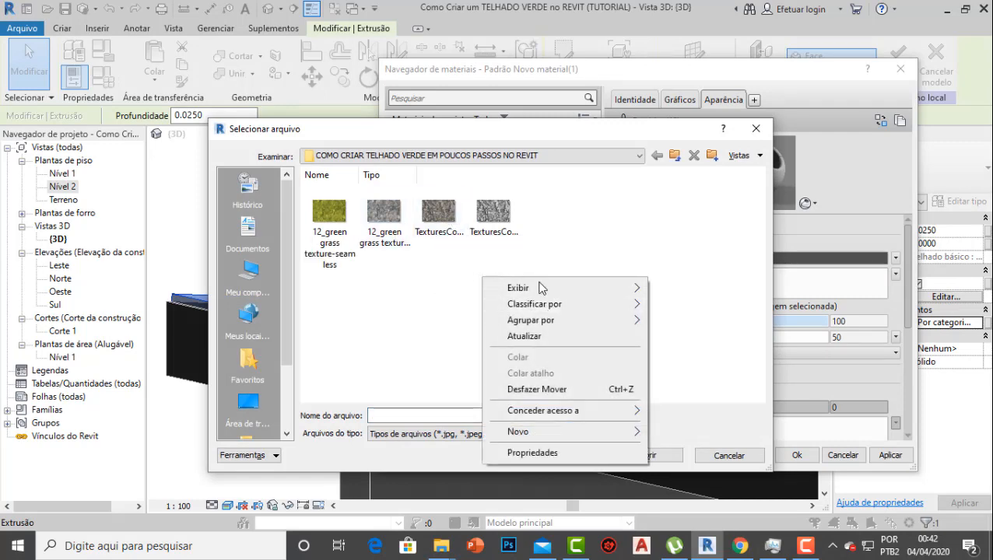
{"action": "mouse_move", "coordinate": [543, 288]}
{"action": "left_click", "coordinate": [664, 287]}
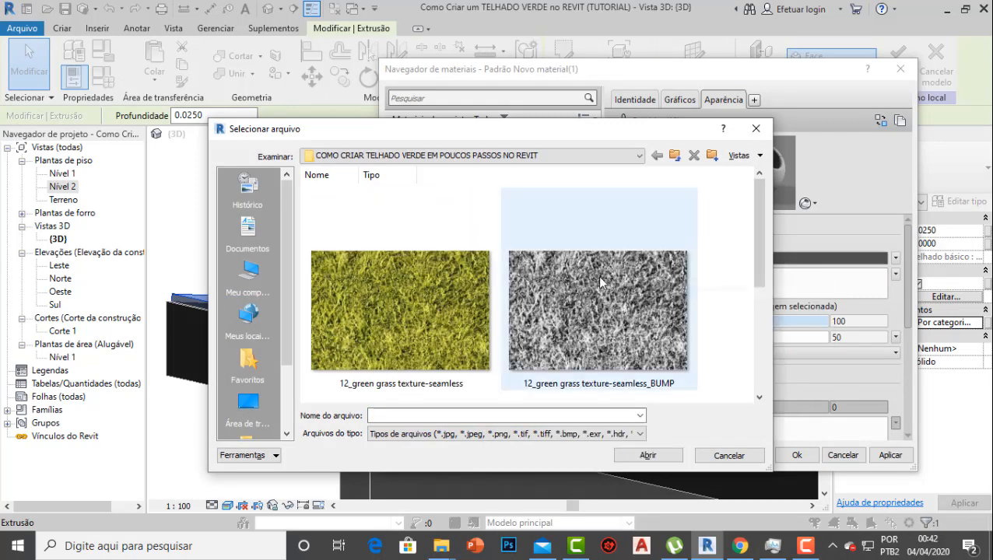
{"action": "scroll", "coordinate": [580, 292], "scroll_direction": "down", "scroll_amount": 3}
{"action": "left_click", "coordinate": [486, 314]}
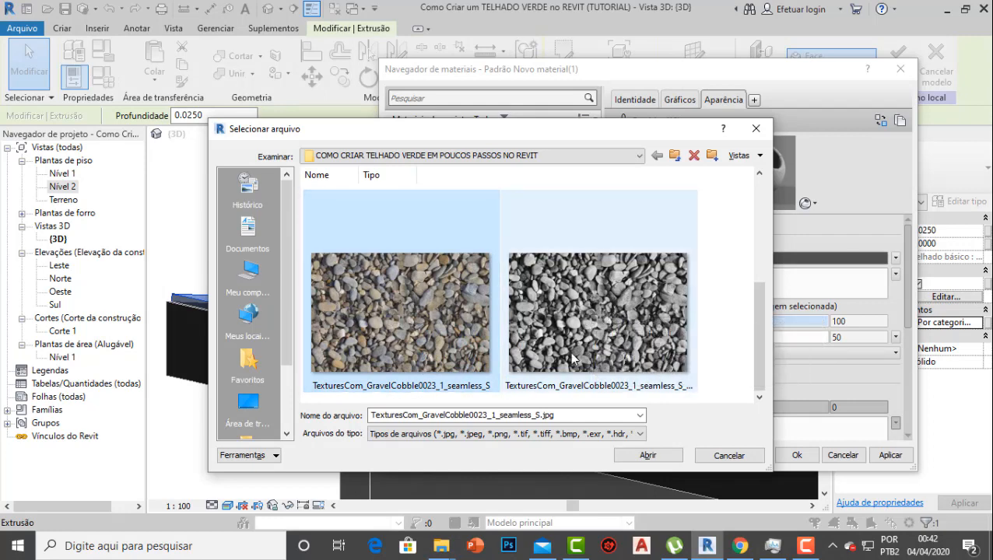
{"action": "left_click", "coordinate": [648, 455]}
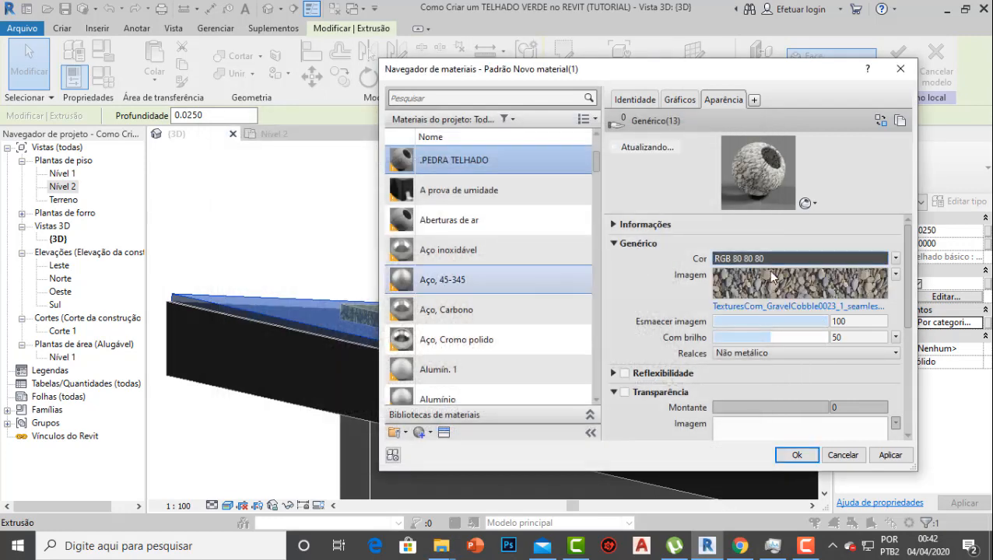
Enable relief for the .PEDRA TELHADO material and load the grayscale GravelCobble0023 texture as its relief image
{"action": "scroll", "coordinate": [670, 379], "scroll_direction": "down", "scroll_amount": 5}
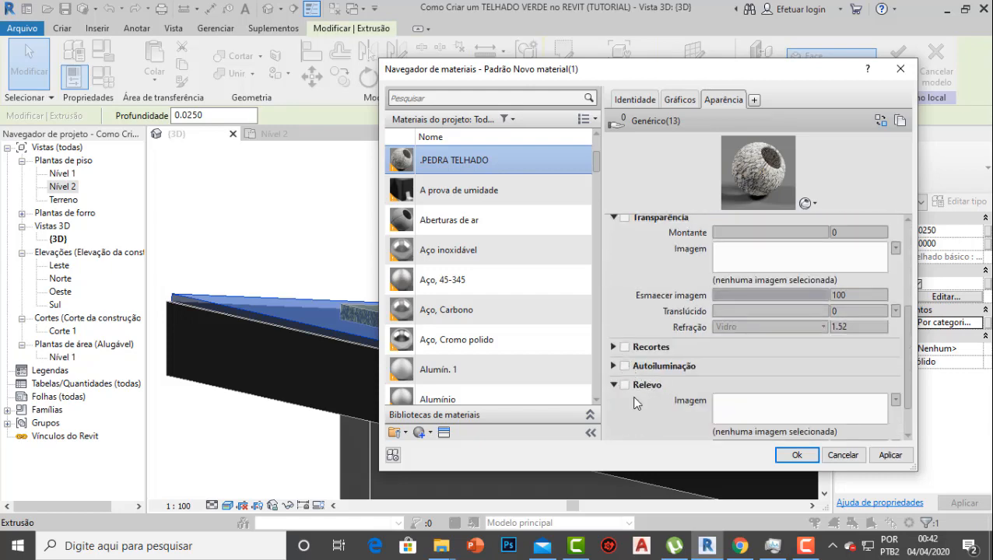
{"action": "scroll", "coordinate": [638, 387], "scroll_direction": "down", "scroll_amount": 1}
{"action": "left_click", "coordinate": [624, 340]}
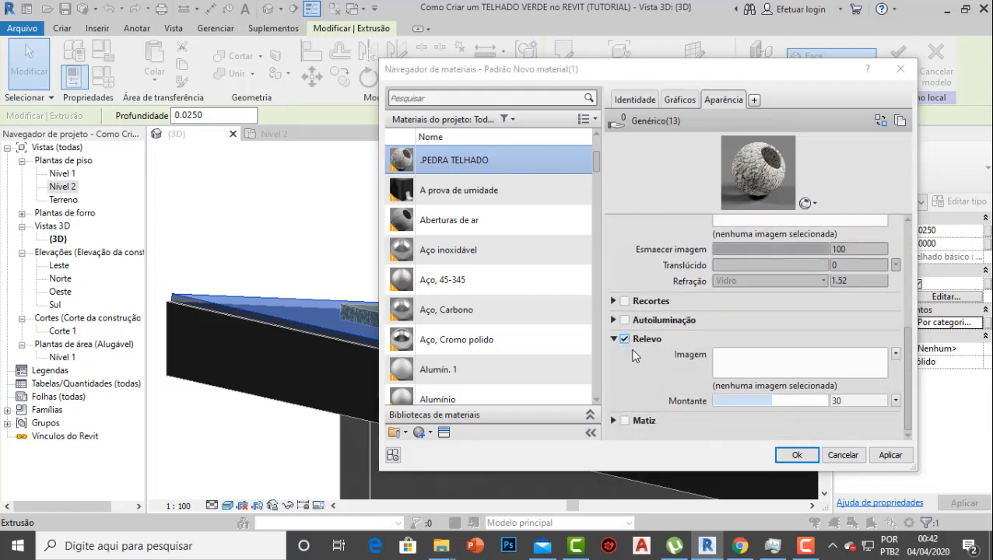
{"action": "left_click", "coordinate": [799, 362]}
{"action": "right_click", "coordinate": [529, 303]}
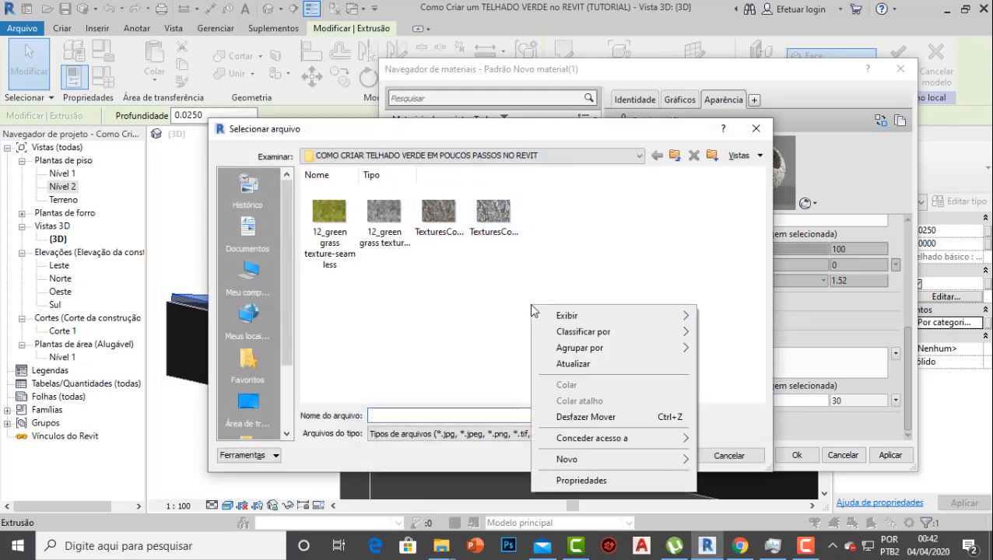
{"action": "mouse_move", "coordinate": [630, 316]}
{"action": "left_click", "coordinate": [772, 334]}
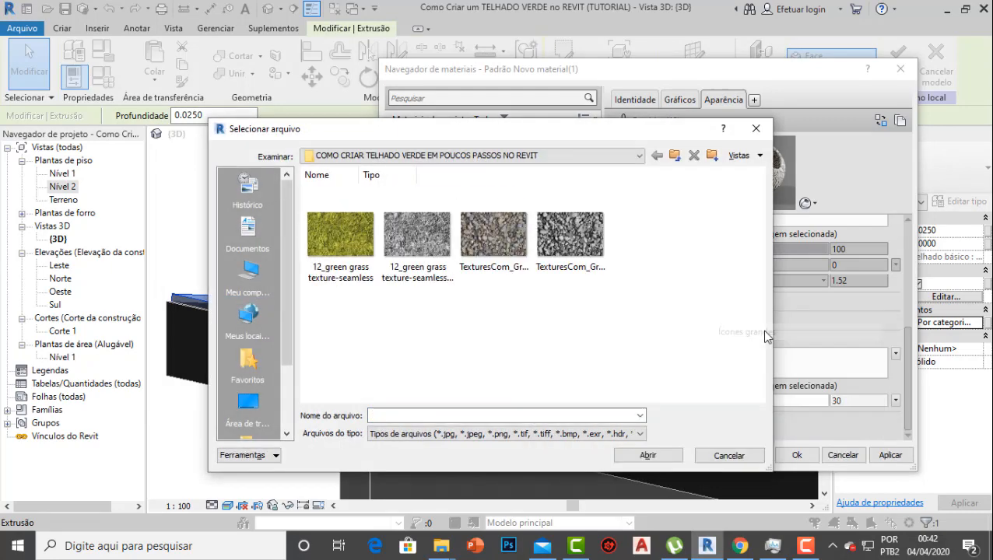
{"action": "left_click", "coordinate": [570, 233]}
{"action": "left_click", "coordinate": [649, 456]}
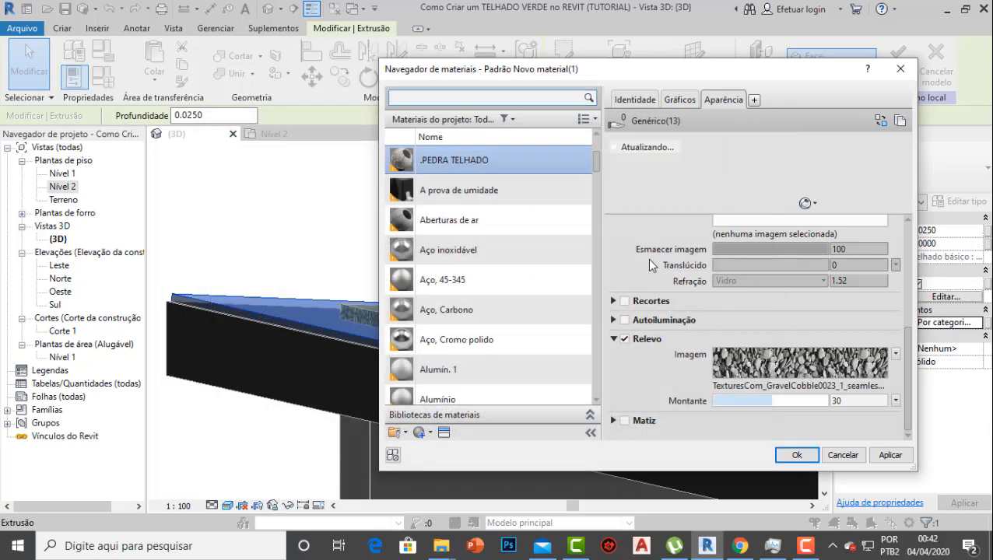
Set the relief amount to 1,000 and apply the .PEDRA TELHADO material to the stone extrusion
{"action": "left_click_drag", "start_coordinate": [779, 399], "coordinate": [828, 400]}
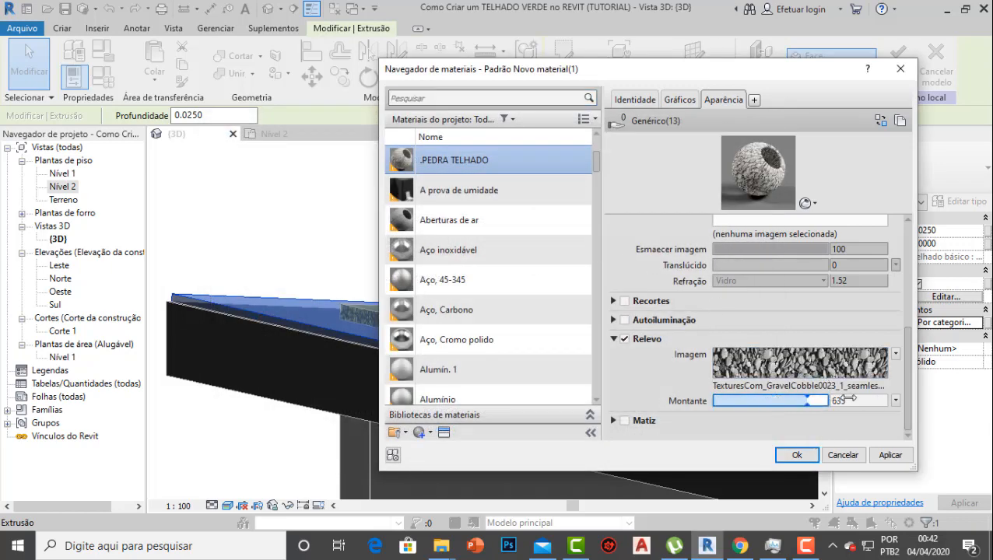
{"action": "left_click", "coordinate": [892, 457]}
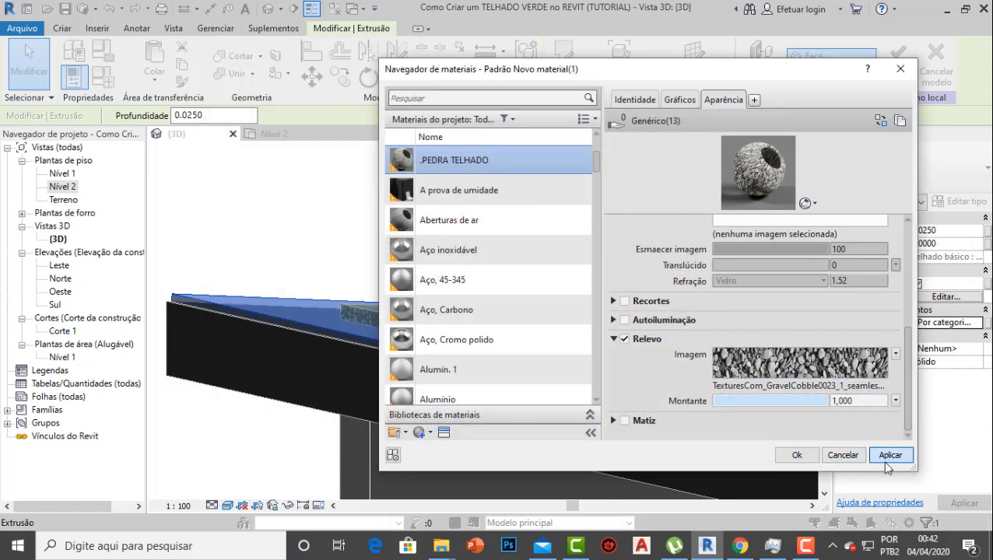
{"action": "left_click", "coordinate": [797, 456]}
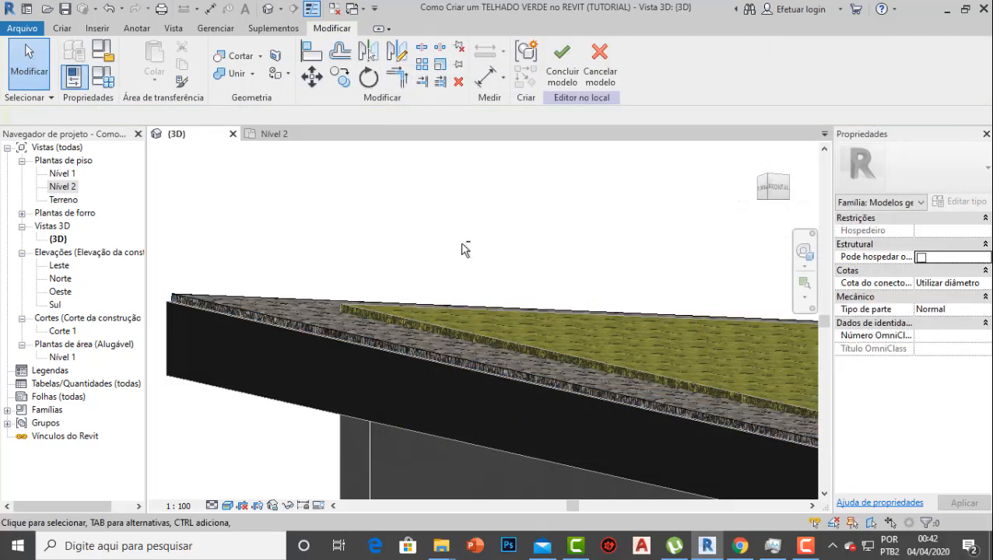
Finish the in-place stone model and inspect the grass and stone roof from several sides in 3D
{"action": "middle_click_drag", "start_coordinate": [465, 249], "coordinate": [427, 327], "text": "shift"}
{"action": "left_click", "coordinate": [561, 75]}
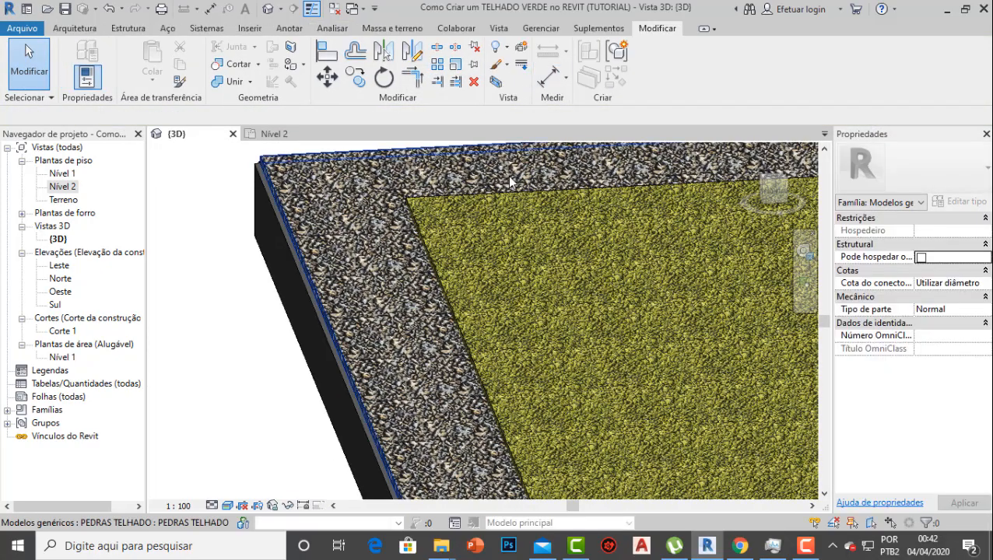
{"action": "scroll", "coordinate": [604, 219], "scroll_direction": "down", "scroll_amount": 3}
{"action": "middle_click_drag", "start_coordinate": [604, 219], "coordinate": [666, 263], "text": "shift"}
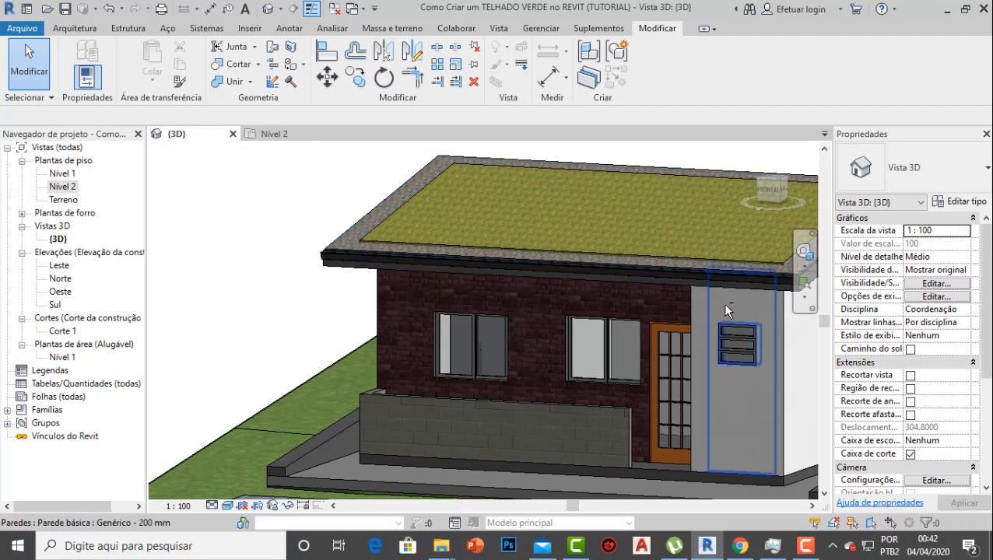
{"action": "middle_click_drag", "start_coordinate": [725, 310], "coordinate": [356, 117], "text": "shift"}
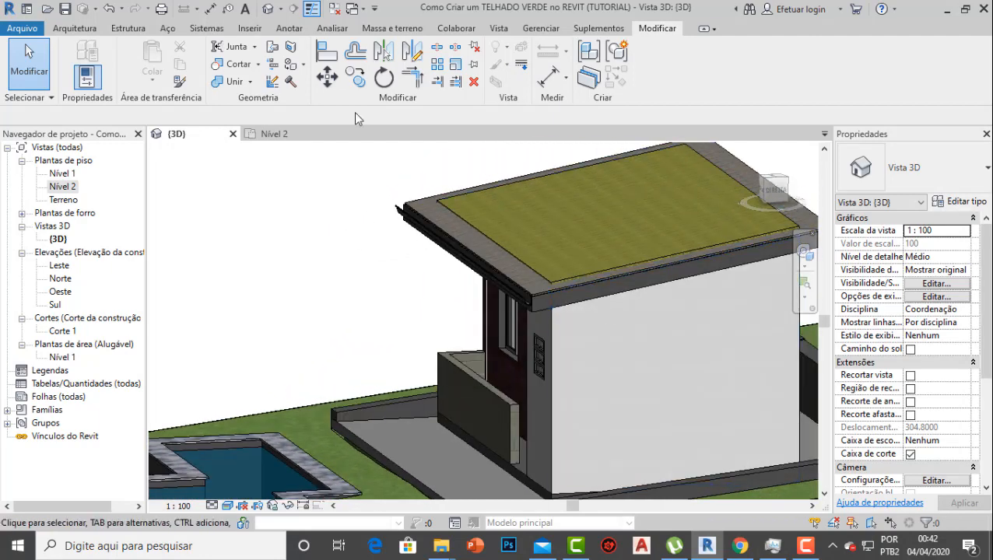
Draw a vertical section line through the middle of the house in the Nível 2 floor plan
{"action": "left_click", "coordinate": [272, 133]}
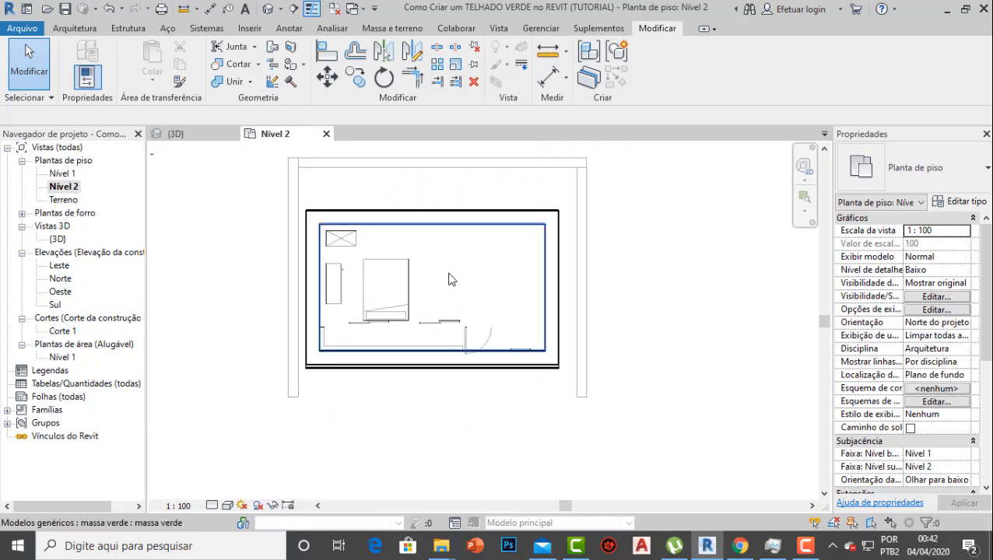
{"action": "left_click", "coordinate": [291, 10]}
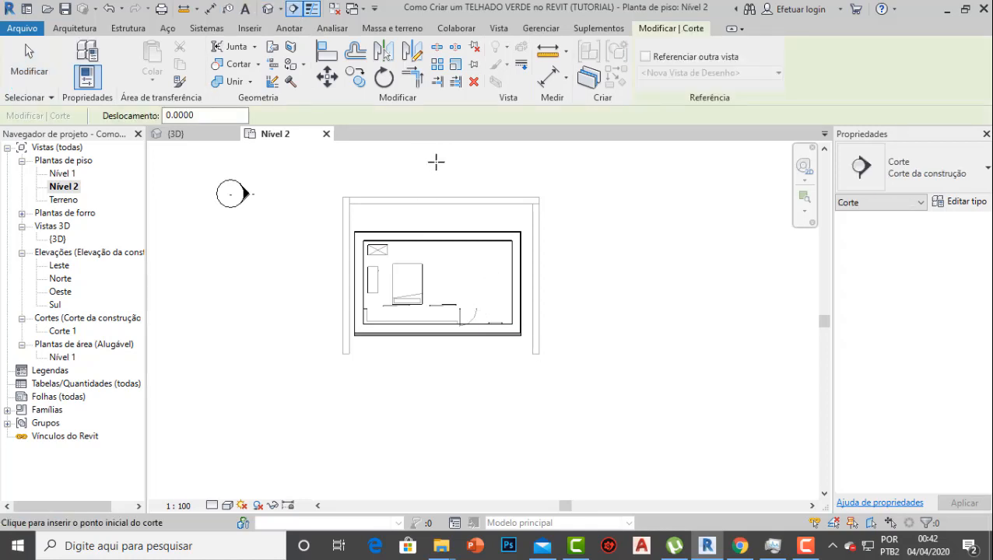
{"action": "left_click", "coordinate": [441, 405]}
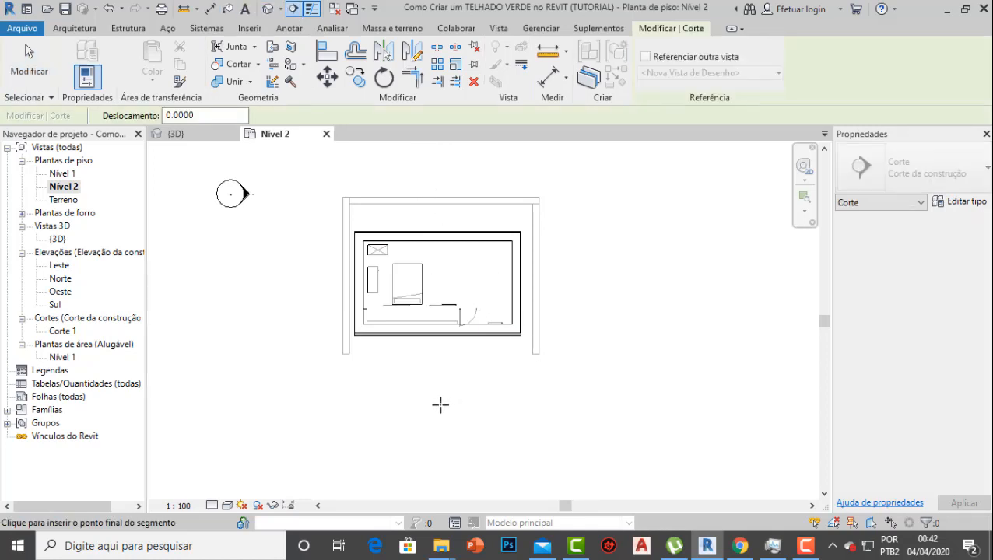
{"action": "left_click", "coordinate": [440, 151]}
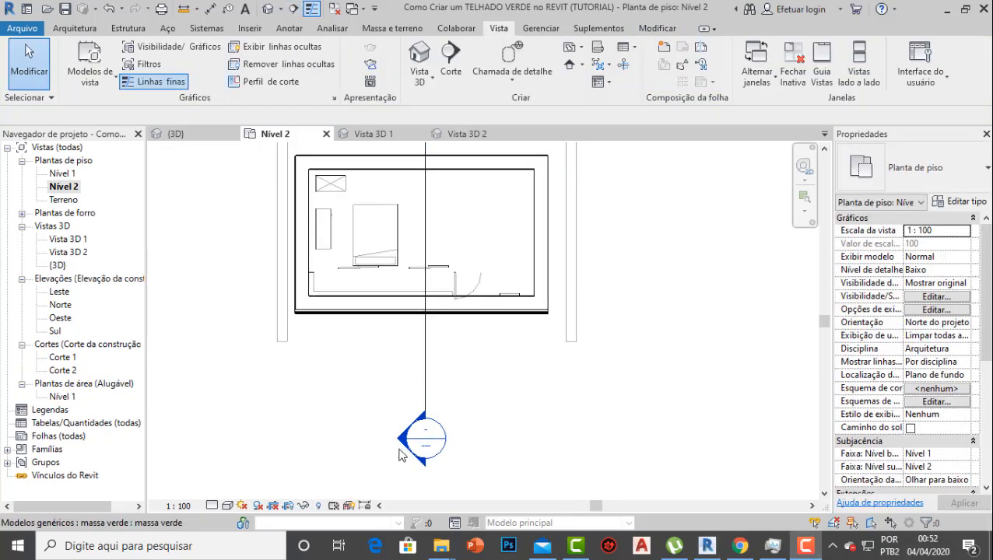
Open the new section's view, show it in the Linha oculta visual style and set its detail level to Alto
{"action": "scroll", "coordinate": [401, 456], "scroll_direction": "up", "scroll_amount": 1}
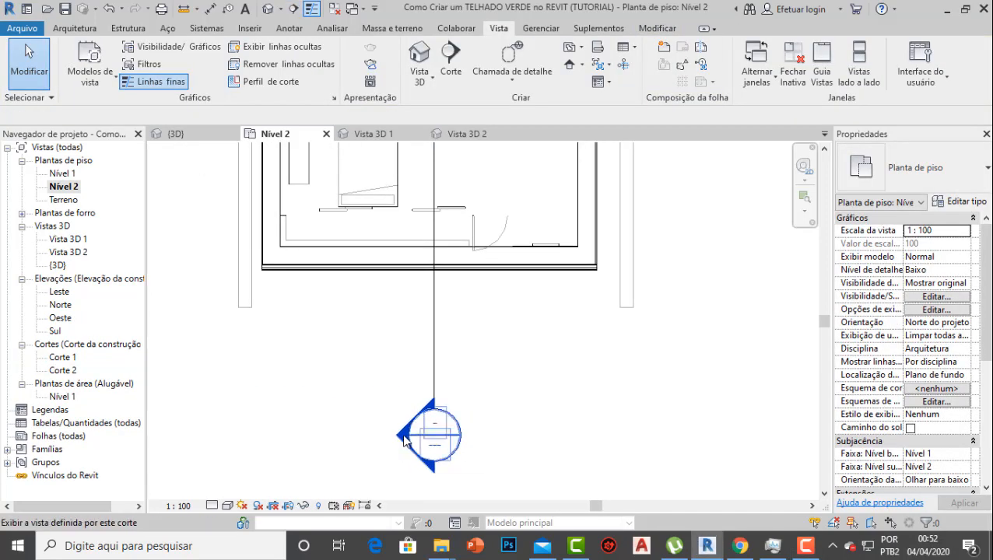
{"action": "double_click", "coordinate": [404, 441]}
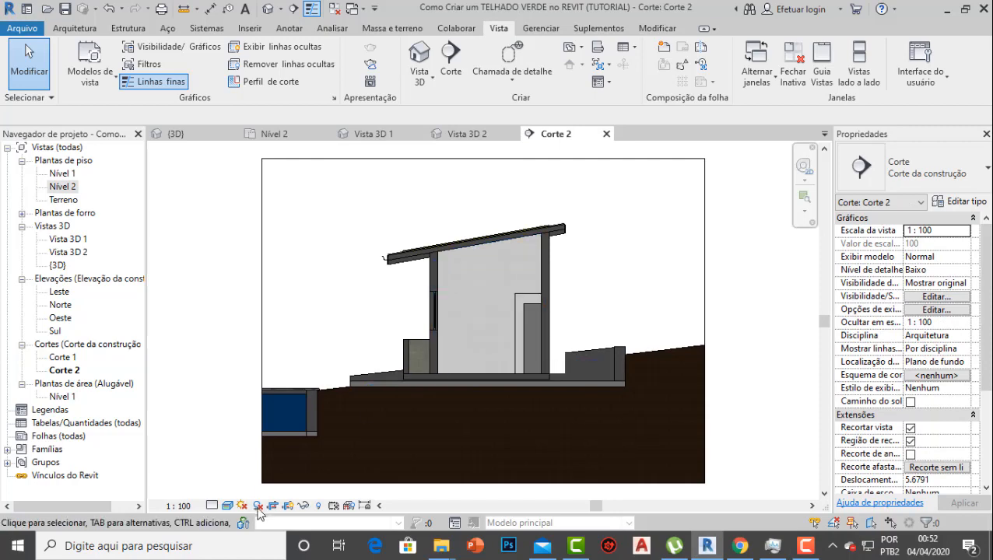
{"action": "left_click", "coordinate": [226, 507]}
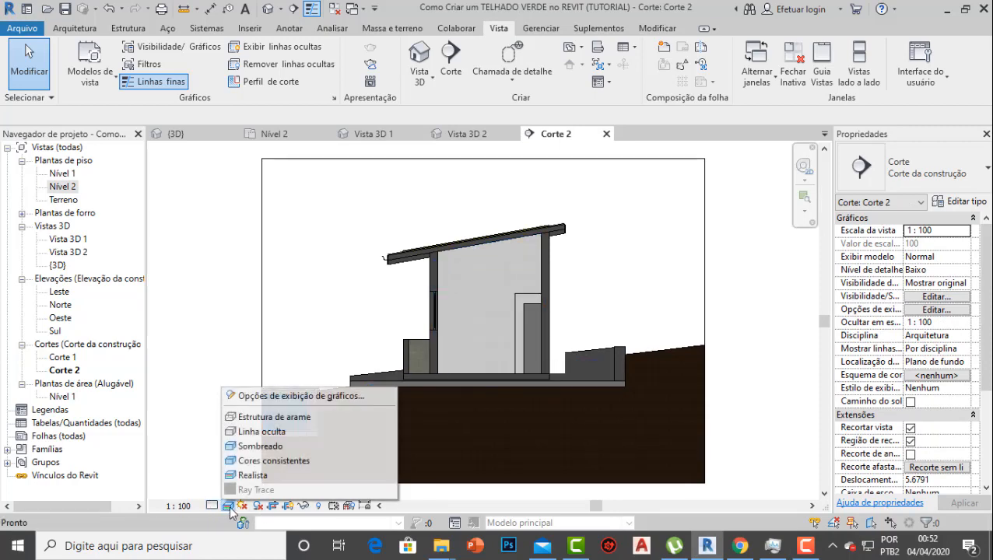
{"action": "left_click", "coordinate": [277, 434]}
{"action": "left_click", "coordinate": [213, 507]}
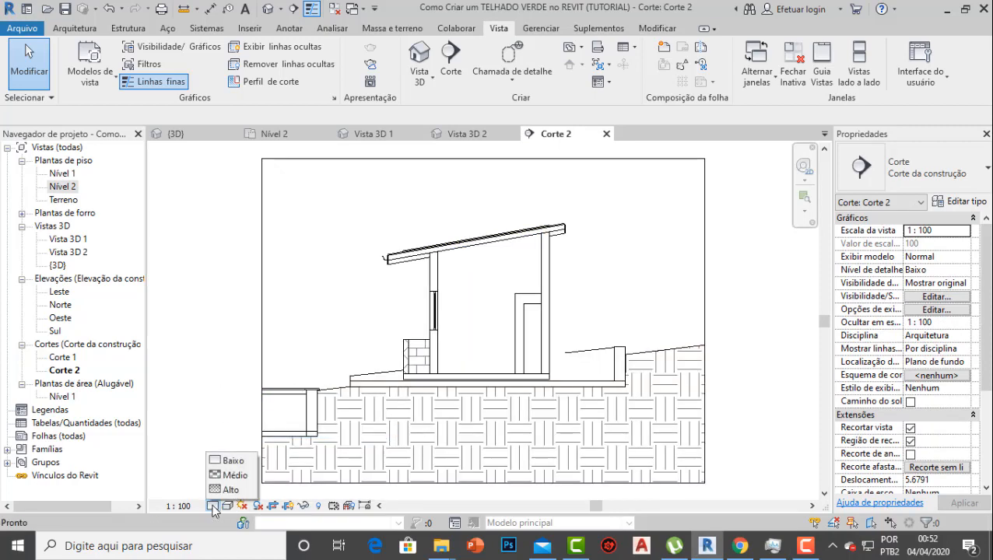
{"action": "left_click", "coordinate": [234, 492]}
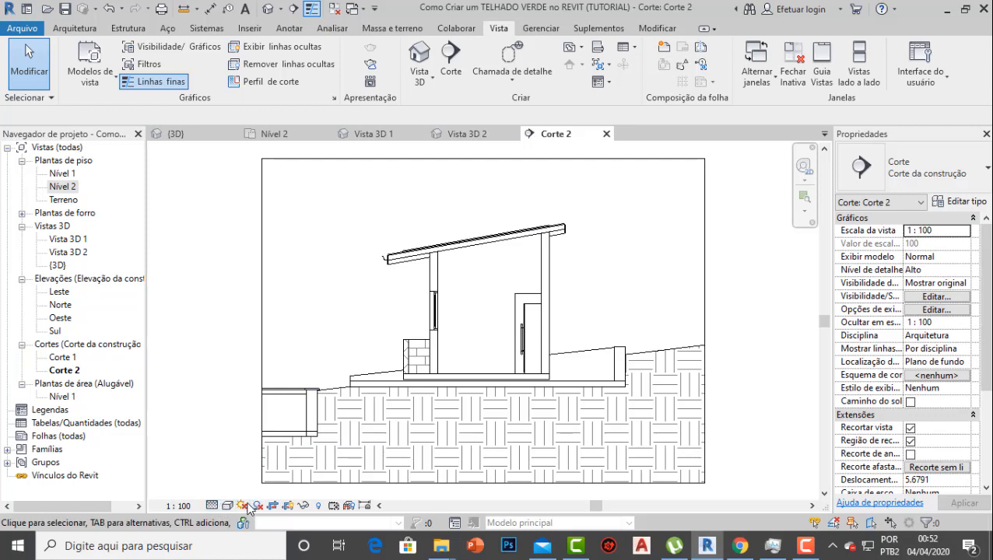
Set the section view's visual style to Realista and examine the stone and grass layers at the roof's lower eave
{"action": "left_click", "coordinate": [228, 506]}
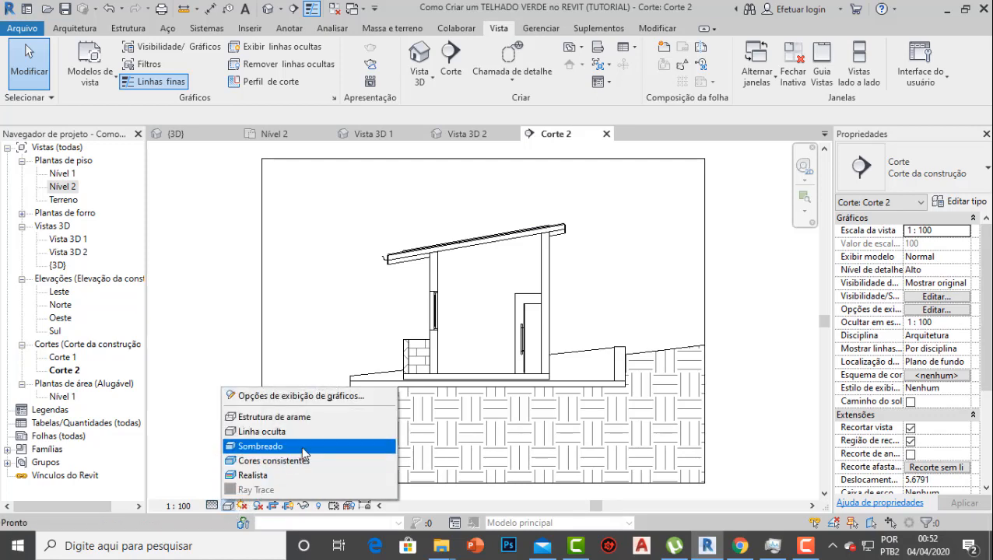
{"action": "left_click", "coordinate": [253, 474]}
{"action": "scroll", "coordinate": [399, 247], "scroll_direction": "up", "scroll_amount": 5}
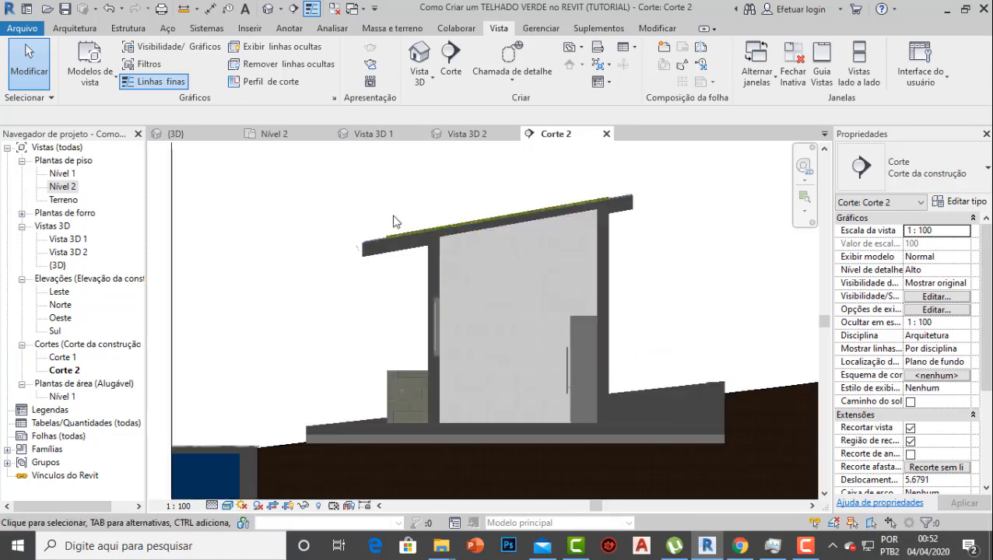
{"action": "middle_click_drag", "start_coordinate": [405, 355], "coordinate": [358, 335]}
{"action": "scroll", "coordinate": [315, 272], "scroll_direction": "up", "scroll_amount": 3}
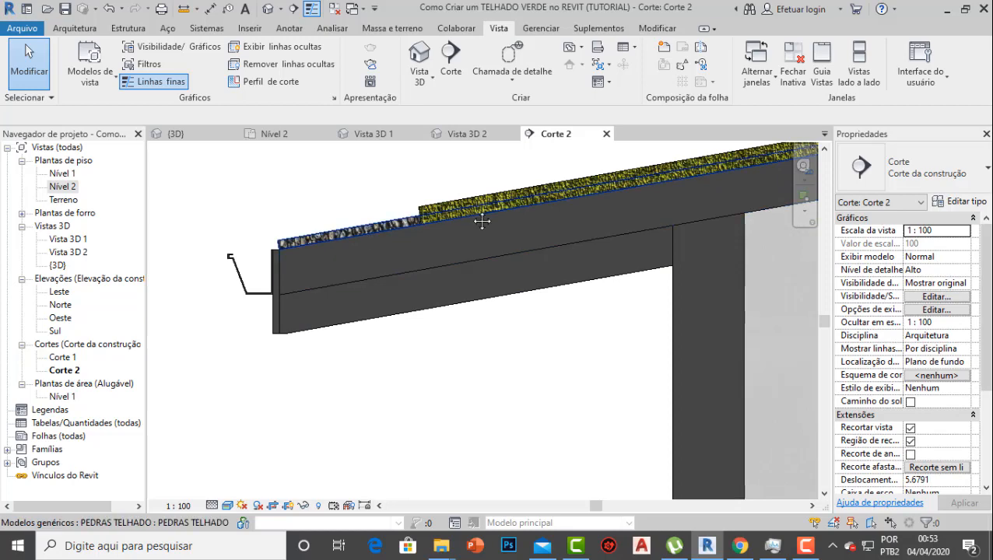
Examine the stone and grass layers along the whole roof slope in the Corte 2 section view
{"action": "middle_click_drag", "start_coordinate": [479, 217], "coordinate": [388, 241]}
{"action": "left_click", "coordinate": [388, 235]}
{"action": "scroll", "coordinate": [426, 236], "scroll_direction": "down", "scroll_amount": 2}
{"action": "middle_click_drag", "start_coordinate": [478, 251], "coordinate": [326, 327]}
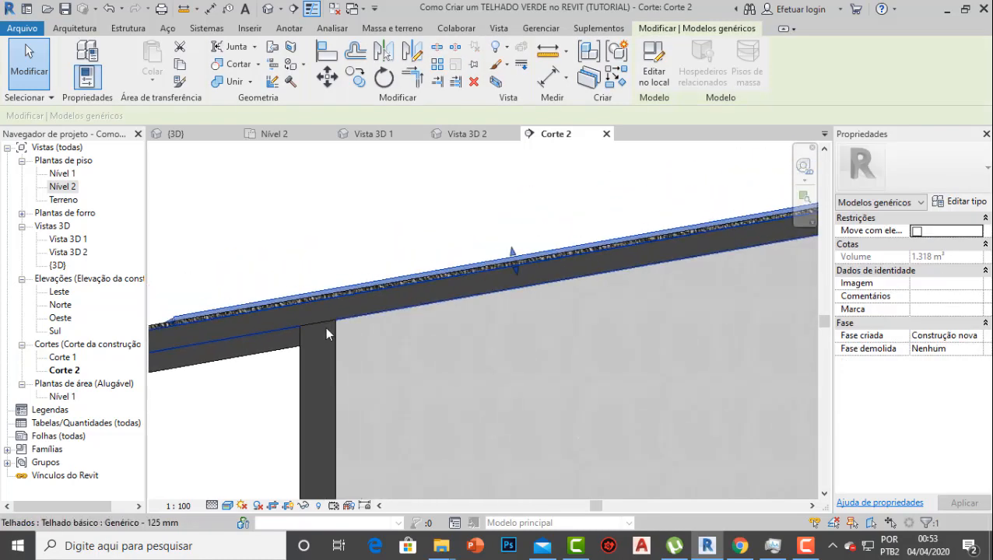
{"action": "scroll", "coordinate": [325, 327], "scroll_direction": "down", "scroll_amount": 1}
{"action": "left_click", "coordinate": [425, 247]}
{"action": "scroll", "coordinate": [607, 367], "scroll_direction": "down", "scroll_amount": 1}
{"action": "middle_click_drag", "start_coordinate": [618, 334], "coordinate": [615, 309]}
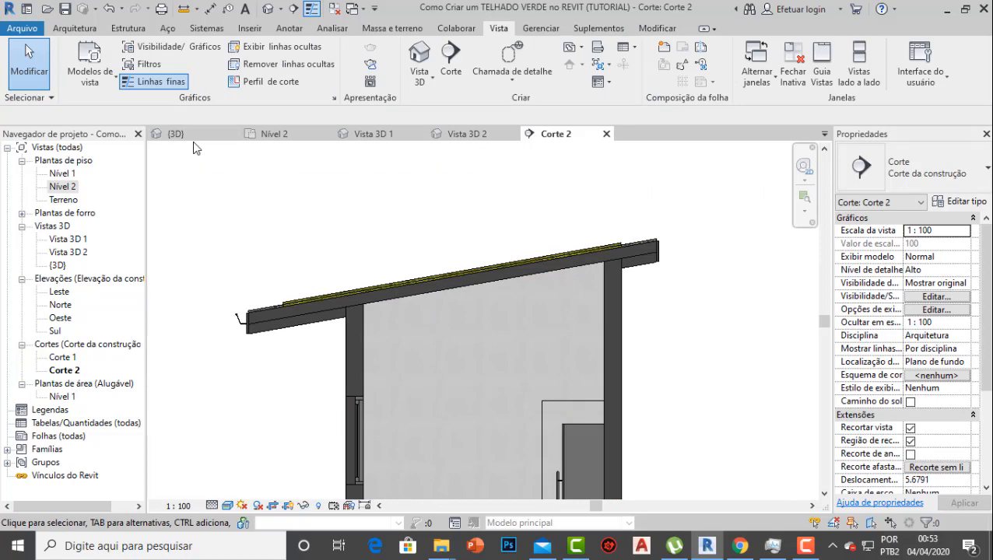
Close the Vista 3D 2 and Vista 3D 1 views and switch to the {3D} view
{"action": "left_click", "coordinate": [482, 138]}
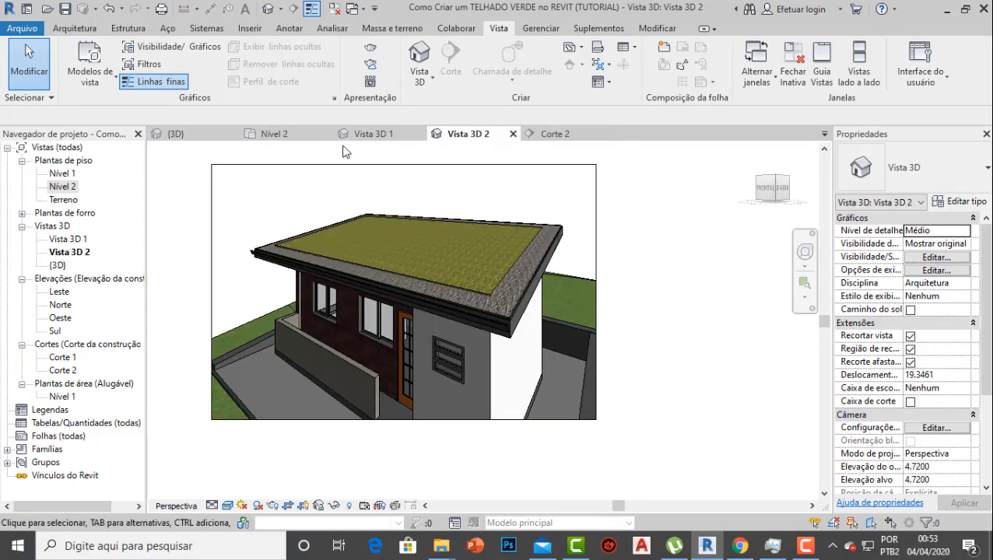
{"action": "left_click", "coordinate": [513, 134]}
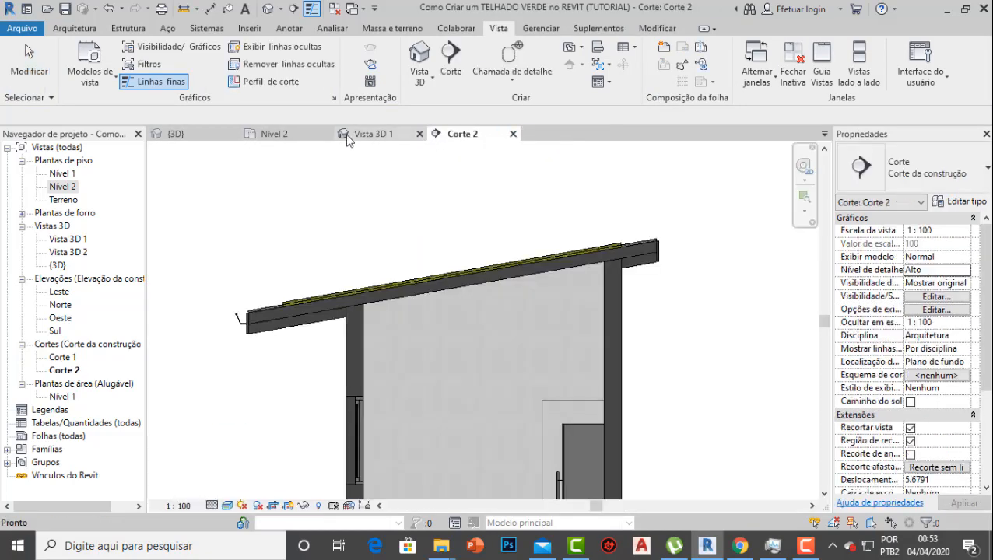
{"action": "left_click", "coordinate": [417, 134]}
{"action": "left_click", "coordinate": [222, 135]}
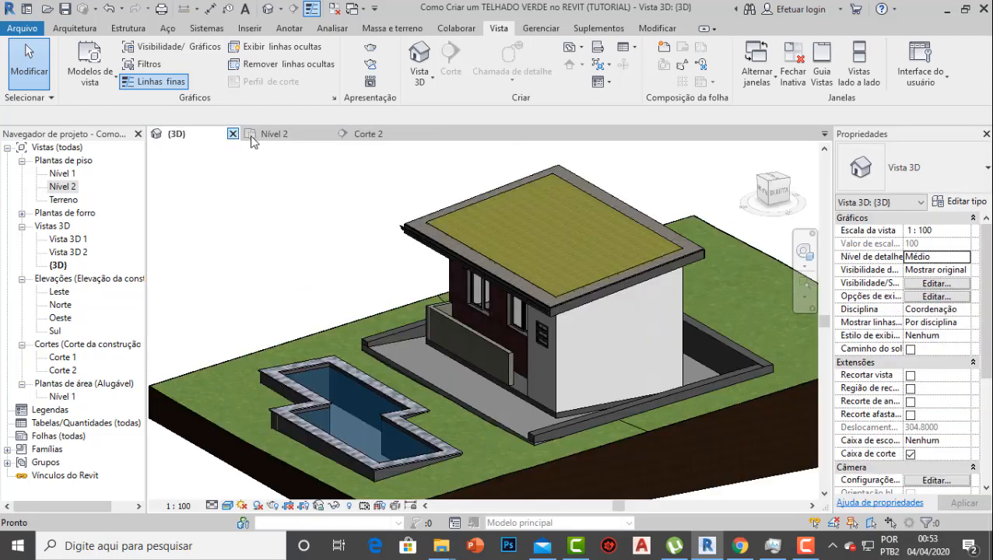
In the Nível 2 floor plan, place a perspective camera outside the house's lower-right corner, aimed beyond its upper-left corner
{"action": "left_click", "coordinate": [266, 136]}
{"action": "scroll", "coordinate": [365, 218], "scroll_direction": "down", "scroll_amount": 3}
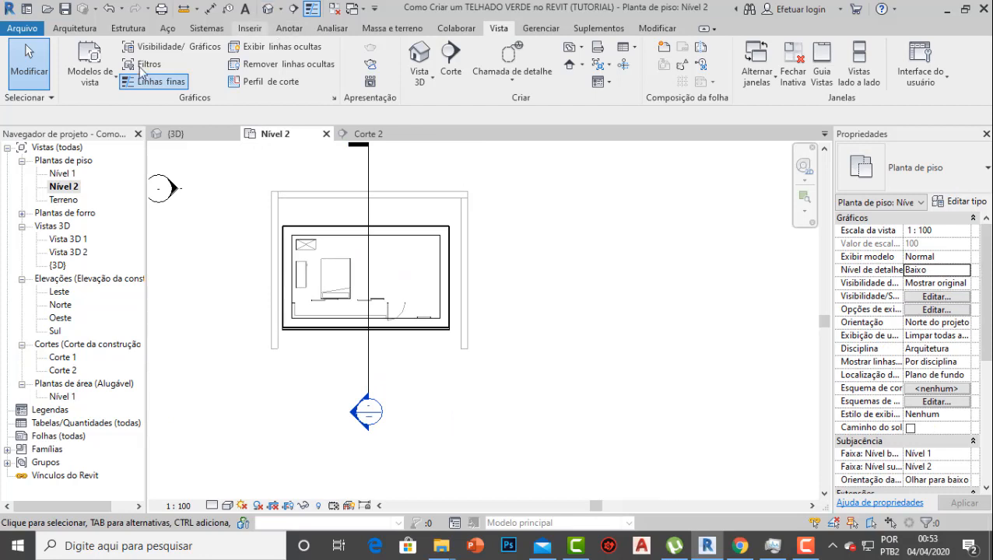
{"action": "left_click", "coordinate": [425, 77]}
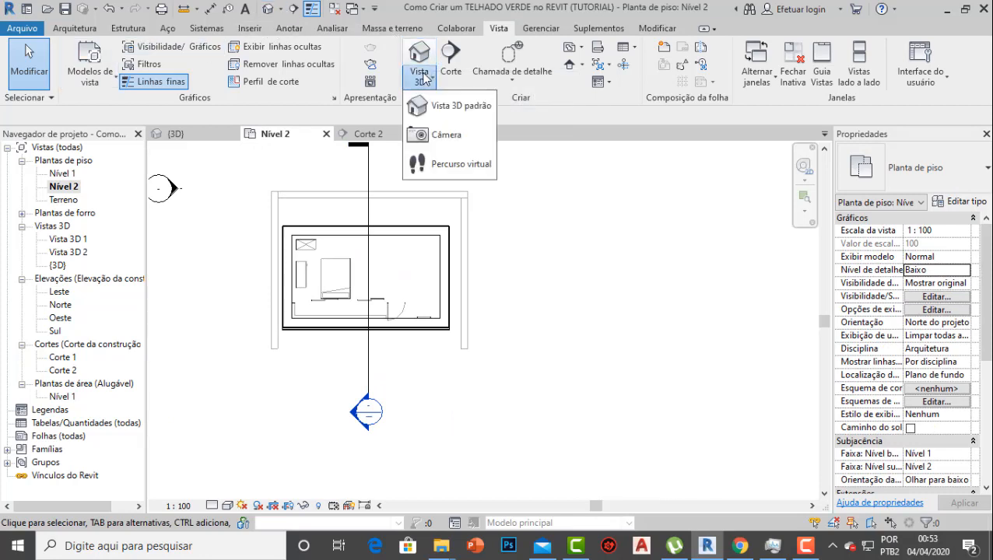
{"action": "left_click", "coordinate": [470, 137]}
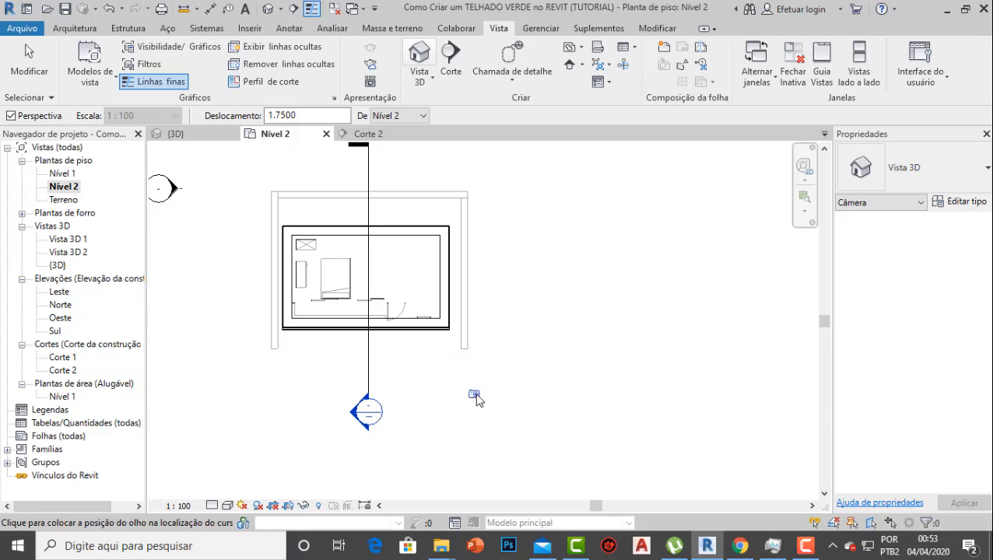
{"action": "left_click", "coordinate": [477, 397]}
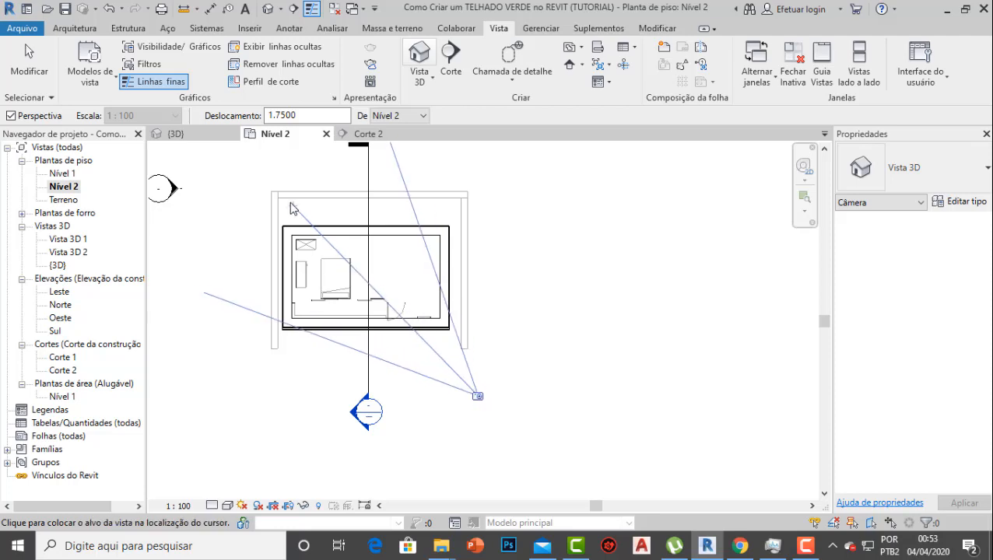
{"action": "left_click", "coordinate": [280, 165]}
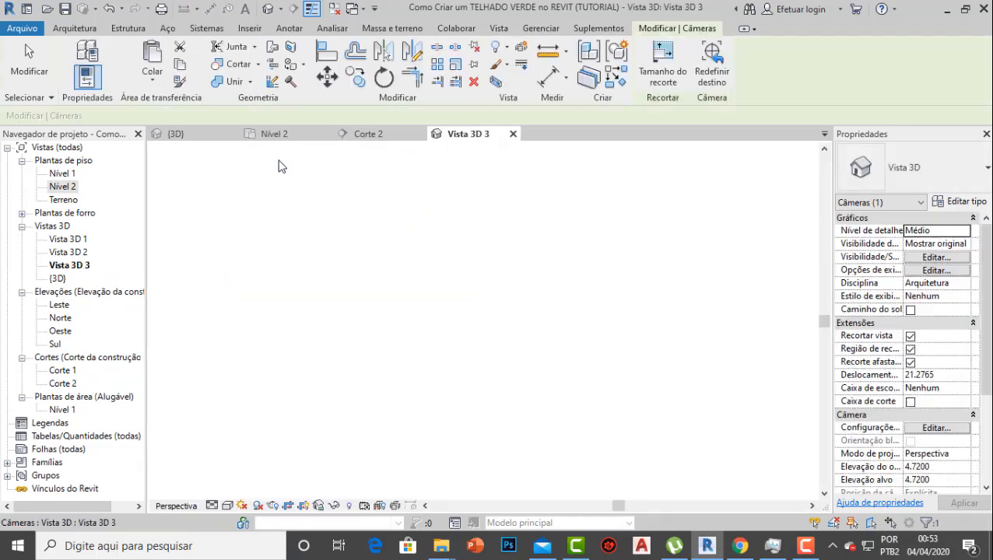
Resize the new camera view's crop frame on its edges until the whole roof and the house below fit inside it
{"action": "scroll", "coordinate": [370, 340], "scroll_direction": "down", "scroll_amount": 3}
{"action": "middle_click_drag", "start_coordinate": [399, 372], "coordinate": [321, 242]}
{"action": "scroll", "coordinate": [373, 199], "scroll_direction": "down", "scroll_amount": 1}
{"action": "middle_click_drag", "start_coordinate": [387, 234], "coordinate": [423, 314]}
{"action": "left_click_drag", "start_coordinate": [402, 191], "coordinate": [402, 260]}
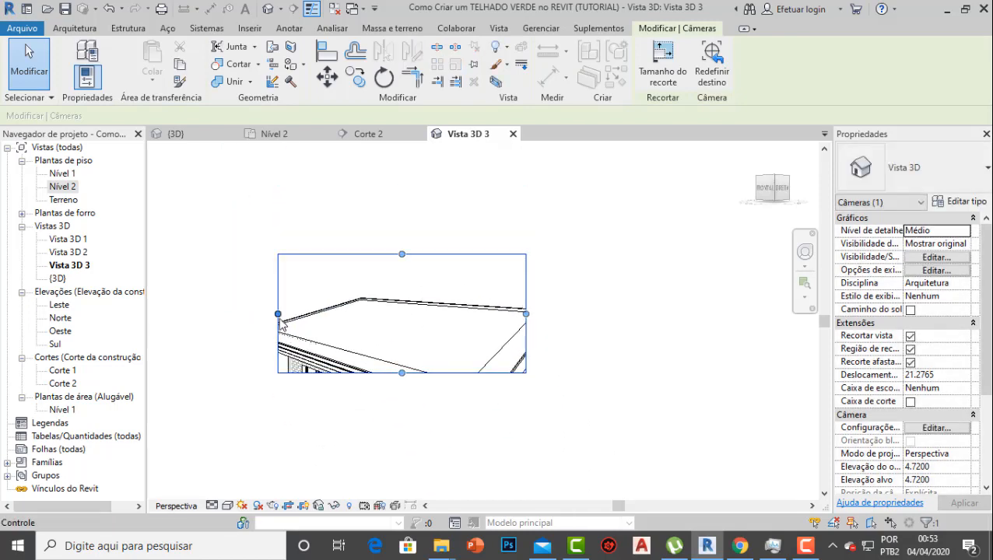
{"action": "left_click_drag", "start_coordinate": [280, 323], "coordinate": [246, 314]}
{"action": "scroll", "coordinate": [388, 381], "scroll_direction": "up", "scroll_amount": 2}
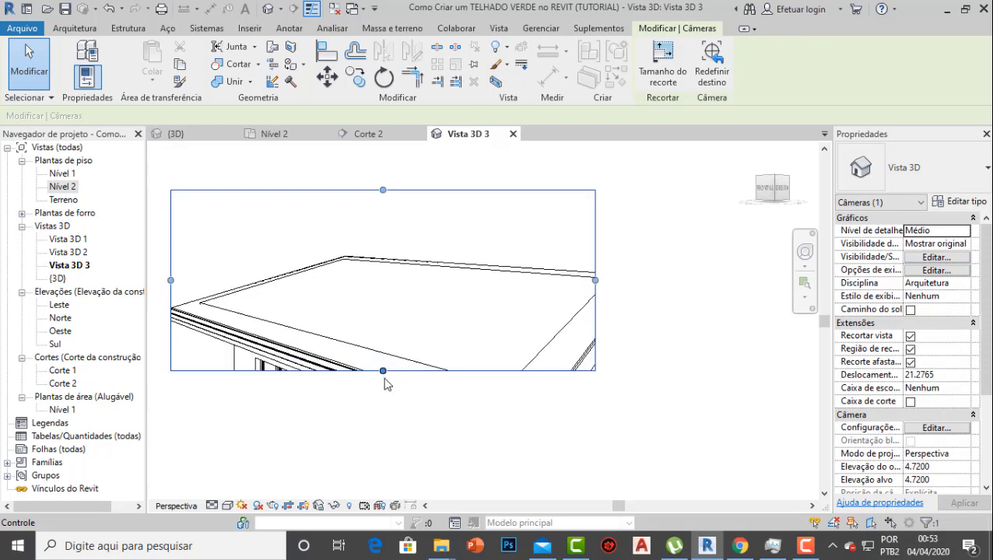
{"action": "left_click_drag", "start_coordinate": [383, 374], "coordinate": [377, 464]}
{"action": "scroll", "coordinate": [377, 425], "scroll_direction": "down", "scroll_amount": 1}
{"action": "middle_click_drag", "start_coordinate": [393, 435], "coordinate": [407, 352]}
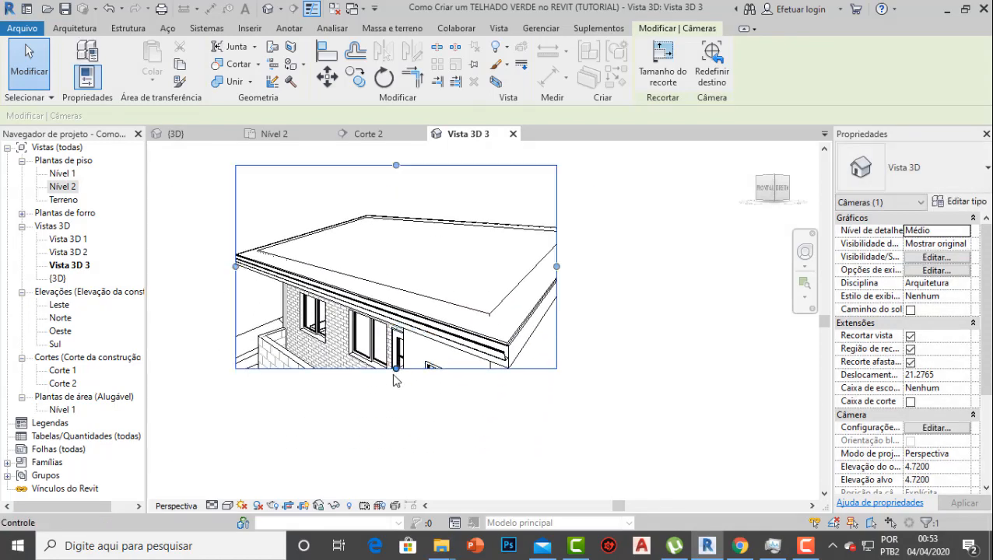
{"action": "left_click_drag", "start_coordinate": [395, 372], "coordinate": [401, 438]}
{"action": "left_click", "coordinate": [652, 323]}
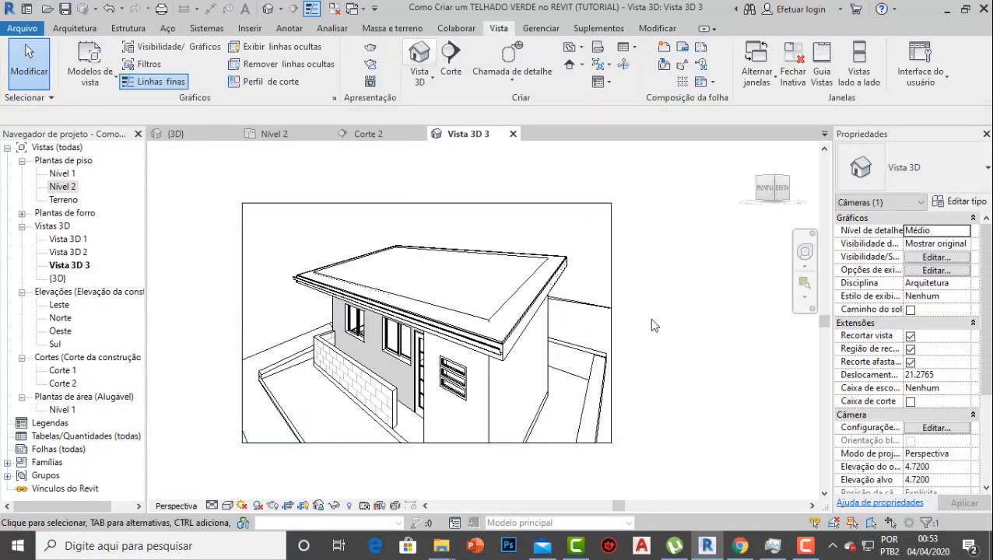
{"action": "scroll", "coordinate": [492, 310], "scroll_direction": "up", "scroll_amount": 1}
{"action": "middle_click_drag", "start_coordinate": [493, 311], "coordinate": [537, 310]}
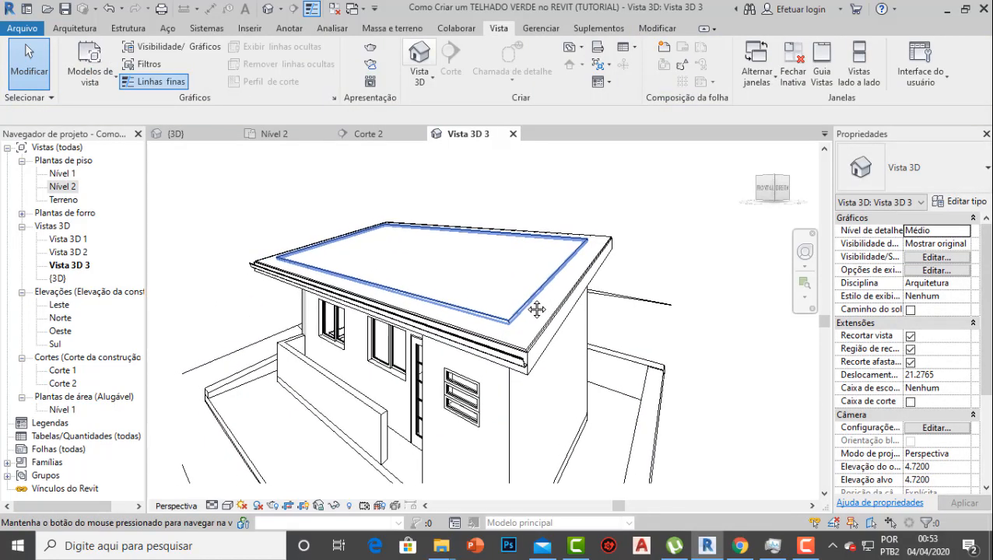
{"action": "scroll", "coordinate": [537, 309], "scroll_direction": "down", "scroll_amount": 1}
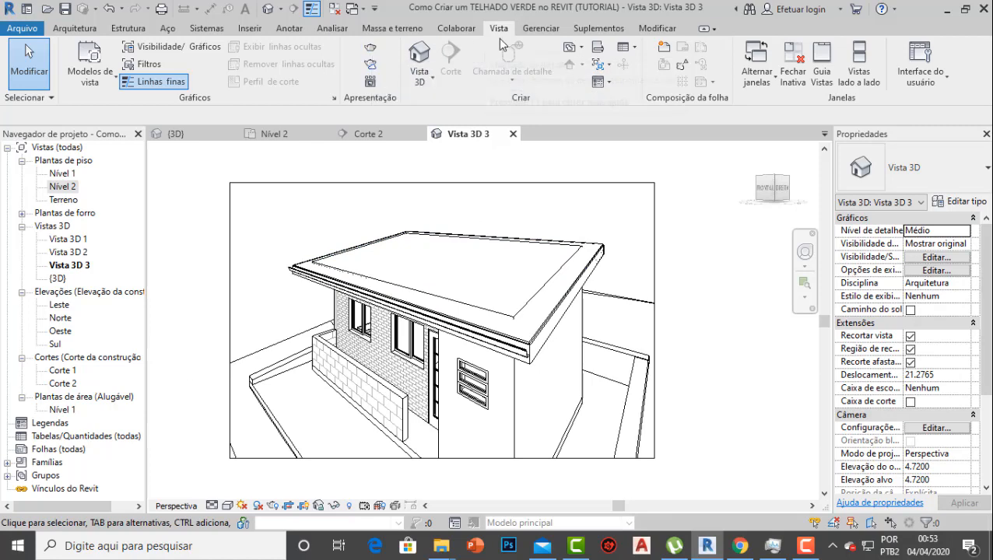
Configure the rendering of the camera view with Alta quality and Impressora output resolution at 150 DPI
{"action": "left_click", "coordinate": [369, 51]}
{"action": "left_click", "coordinate": [141, 74]}
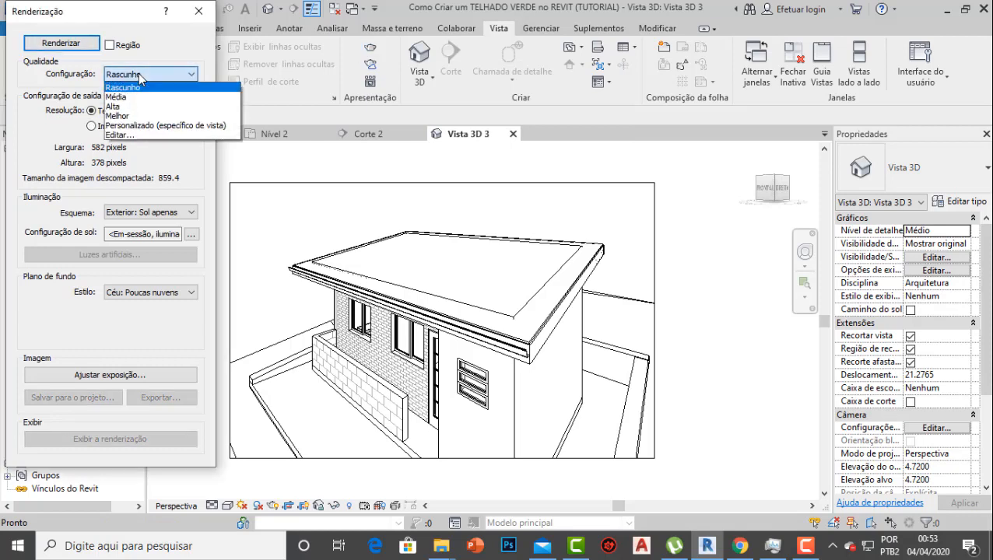
{"action": "left_click", "coordinate": [116, 106]}
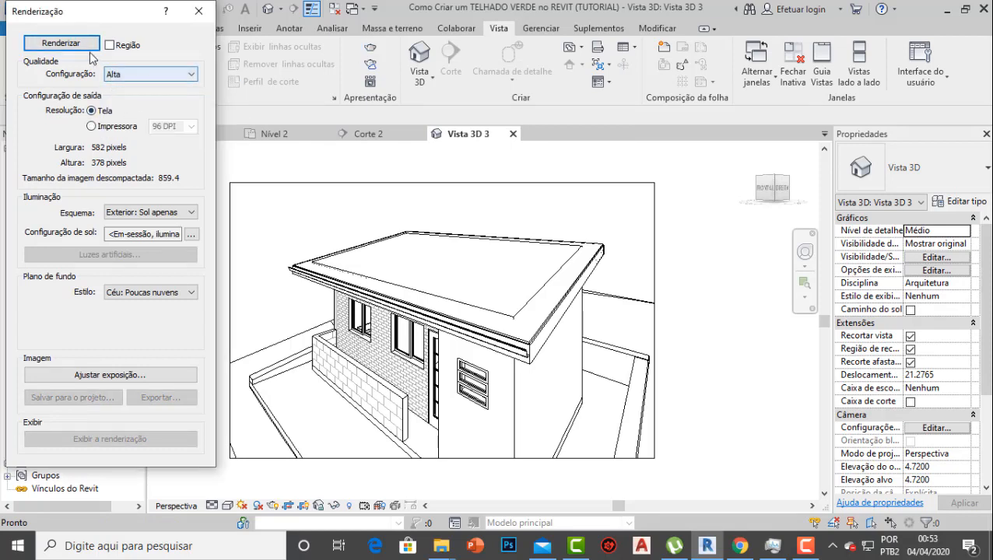
{"action": "left_click", "coordinate": [117, 126]}
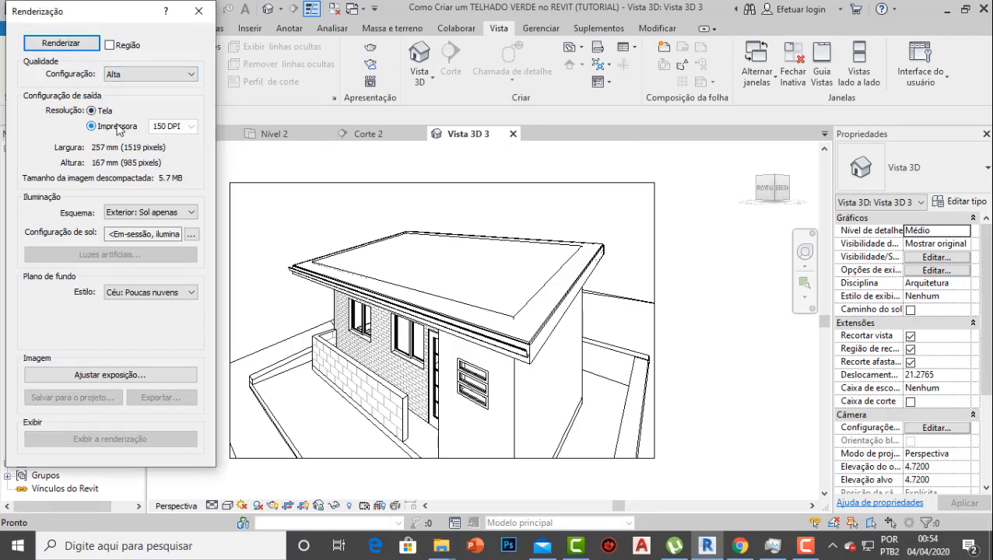
{"action": "left_click", "coordinate": [191, 126]}
{"action": "left_click", "coordinate": [186, 149]}
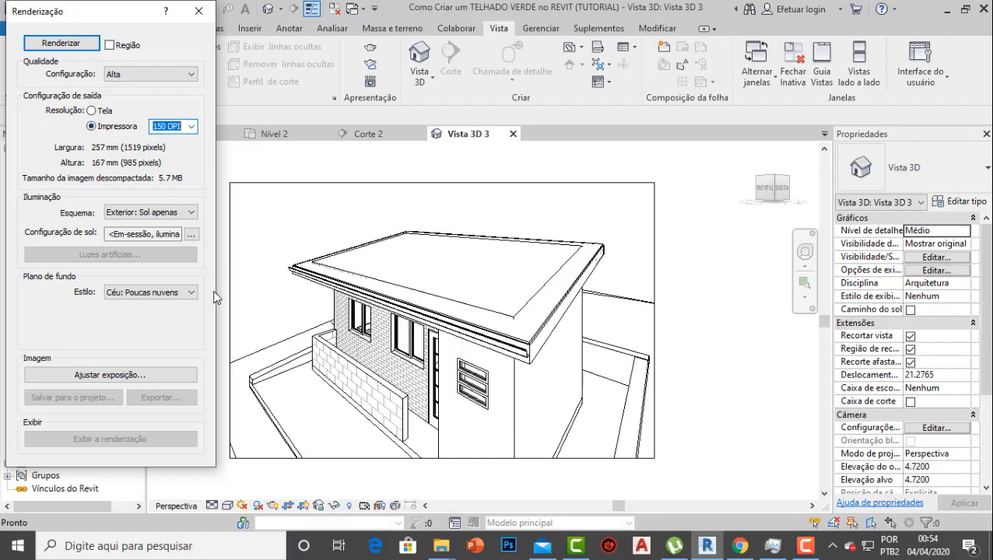
Start rendering the camera view and stop the render before it completes
{"action": "left_click", "coordinate": [59, 43]}
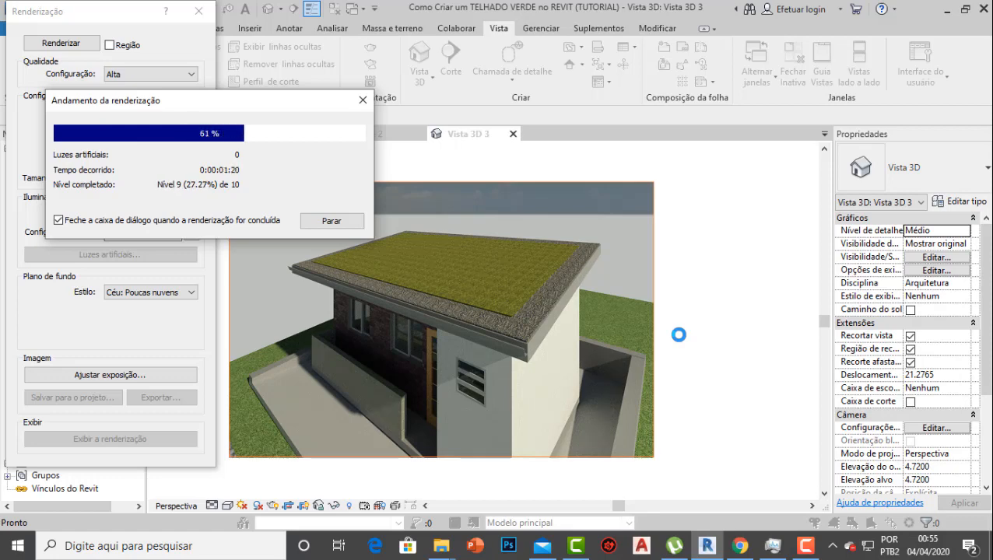
{"action": "left_click", "coordinate": [331, 221]}
{"action": "left_click", "coordinate": [532, 274]}
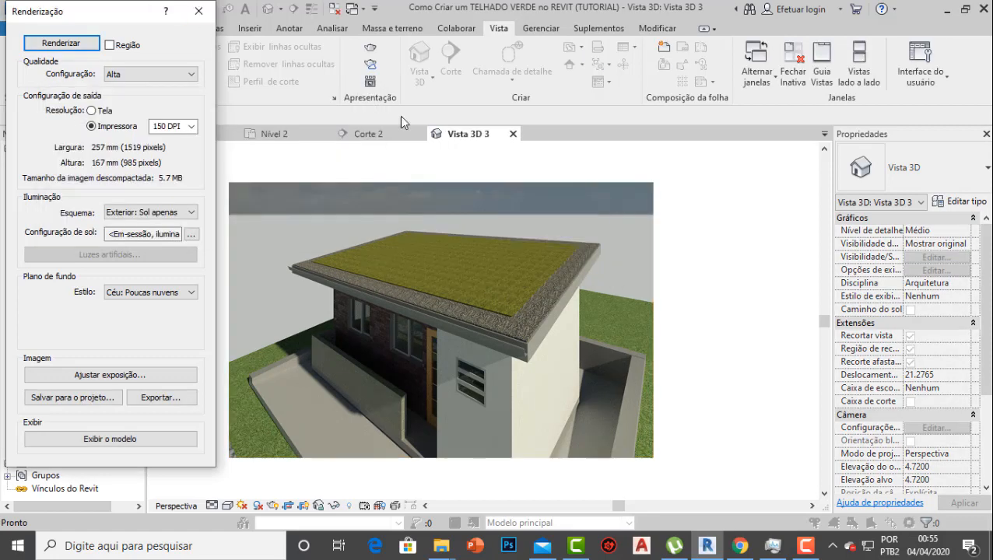
Return from the rendered image to the model display and select the fascia along the roof's edge
{"action": "left_click", "coordinate": [110, 439]}
{"action": "left_click", "coordinate": [528, 350]}
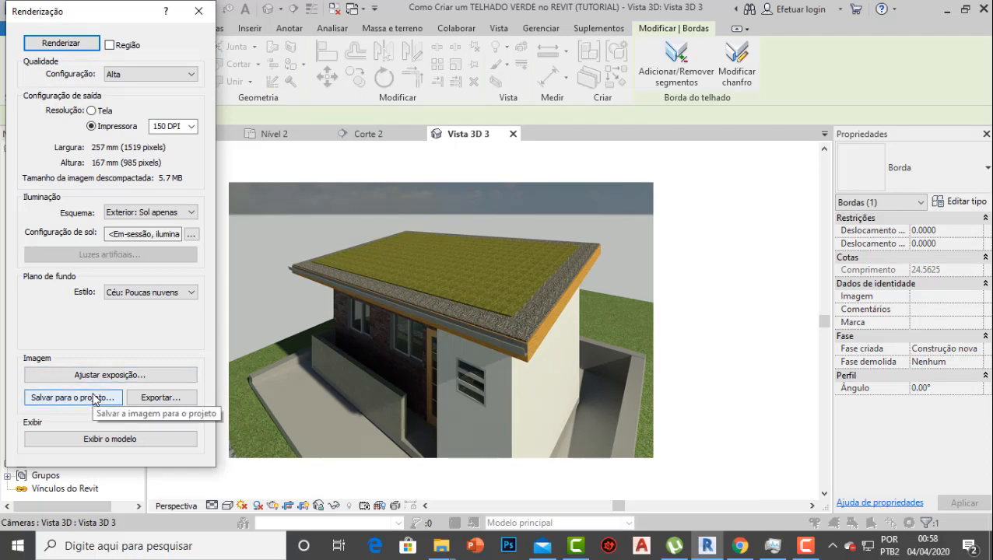
Export the rendered image as a JPEG file named RENDER TELHADO VERDE in the project's folder
{"action": "left_click", "coordinate": [158, 399]}
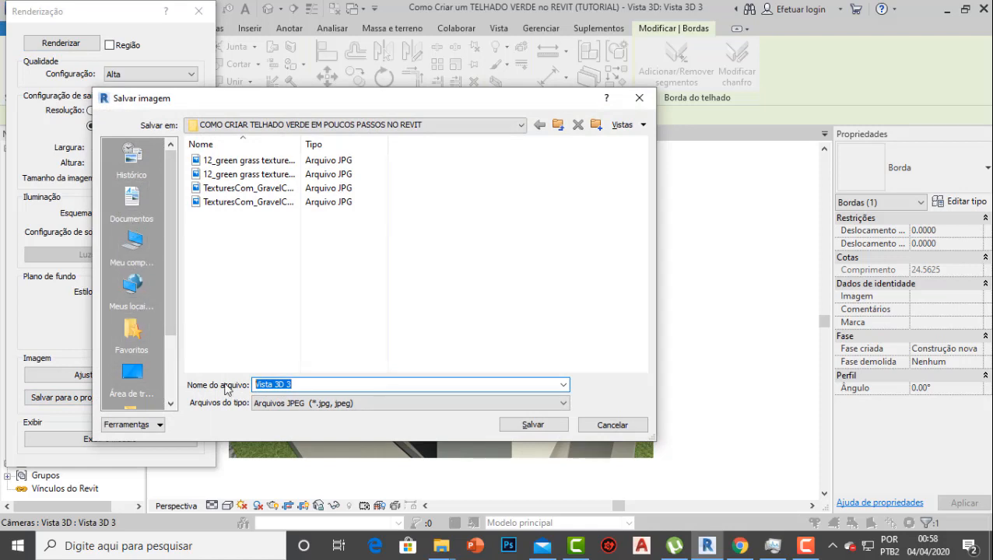
{"action": "type", "text": "RENDER TELHADO VERDE"}
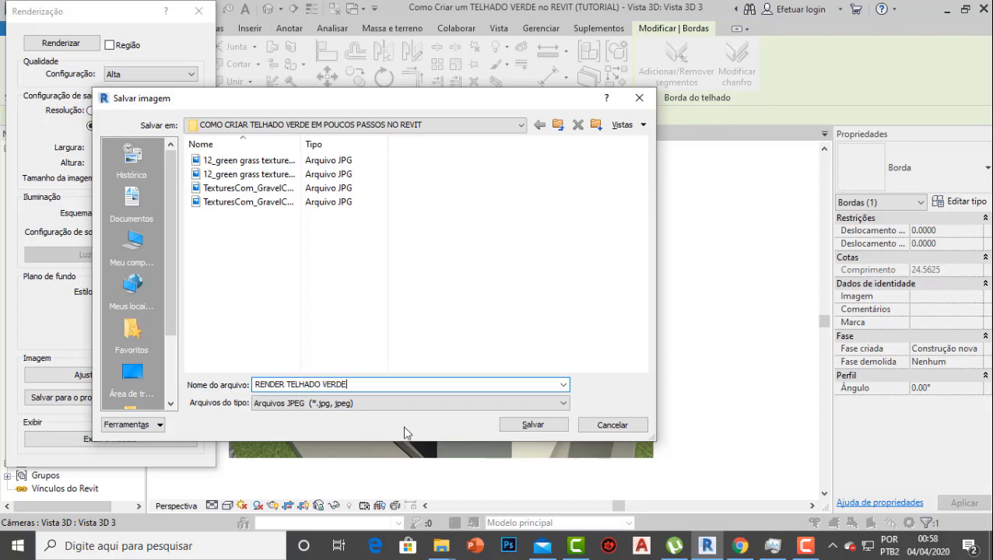
{"action": "left_click", "coordinate": [529, 426]}
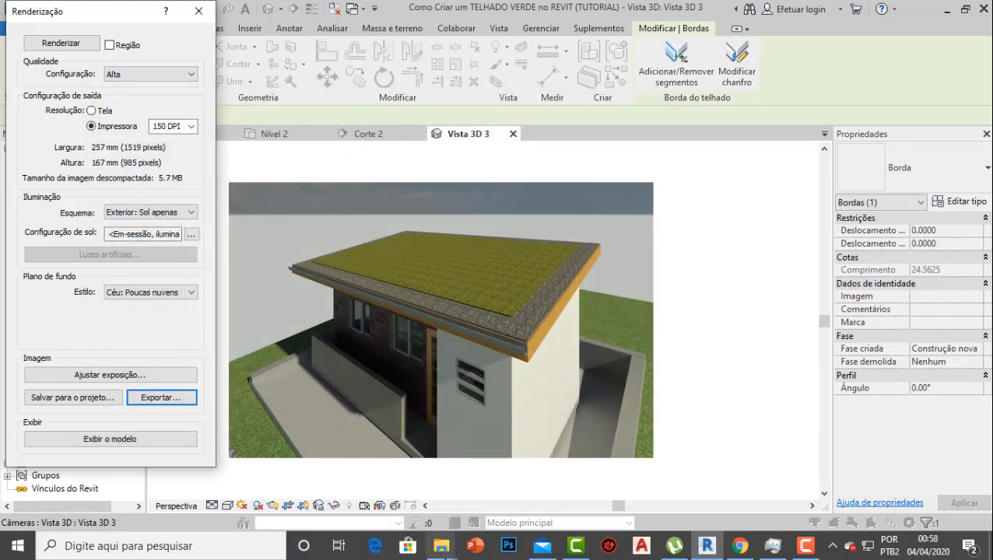
Switch to File Explorer, open the RENDER TELHADO VERDE image from the project folder and inspect the rendered green roof
{"action": "left_click", "coordinate": [441, 545]}
{"action": "left_click", "coordinate": [400, 502]}
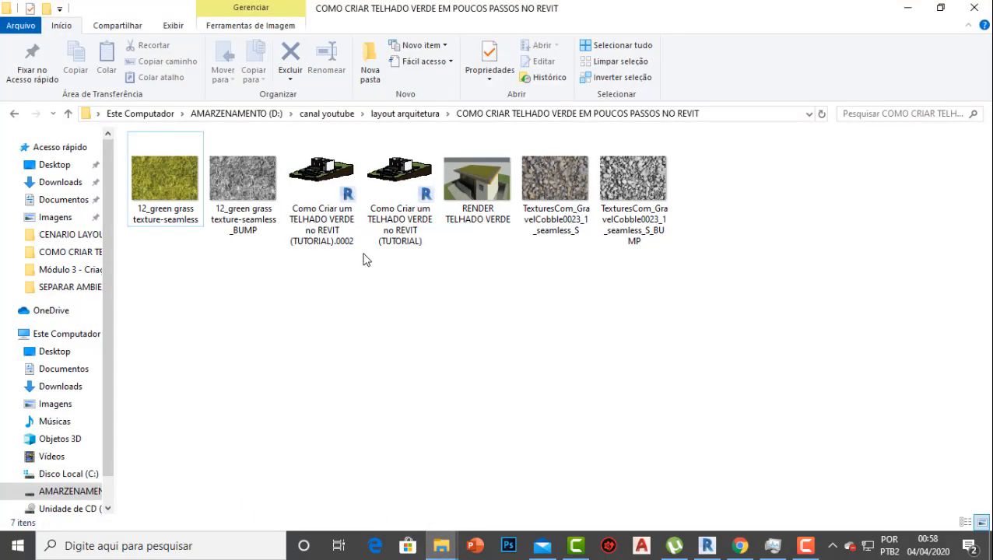
{"action": "double_click", "coordinate": [484, 181]}
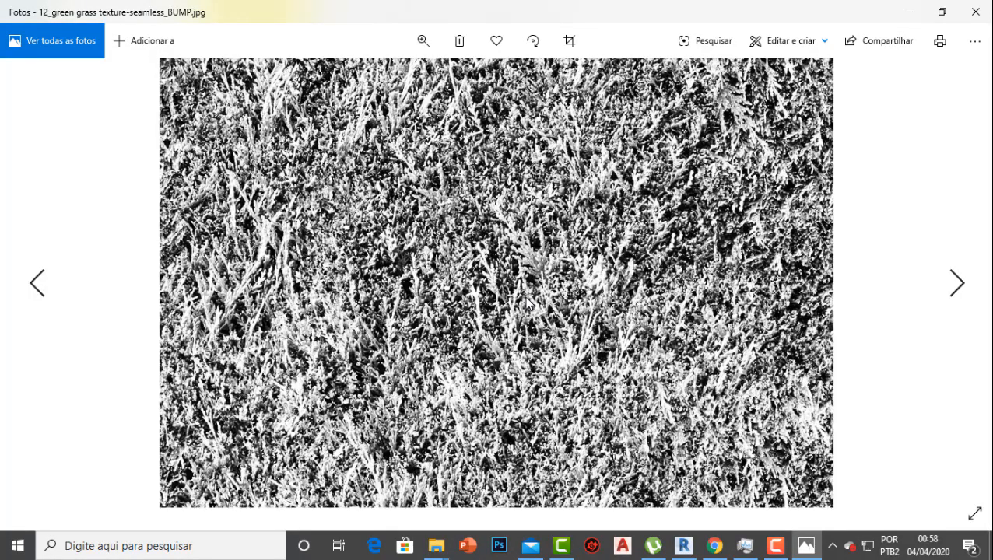
{"action": "scroll", "coordinate": [530, 305], "scroll_direction": "up", "scroll_amount": 4}
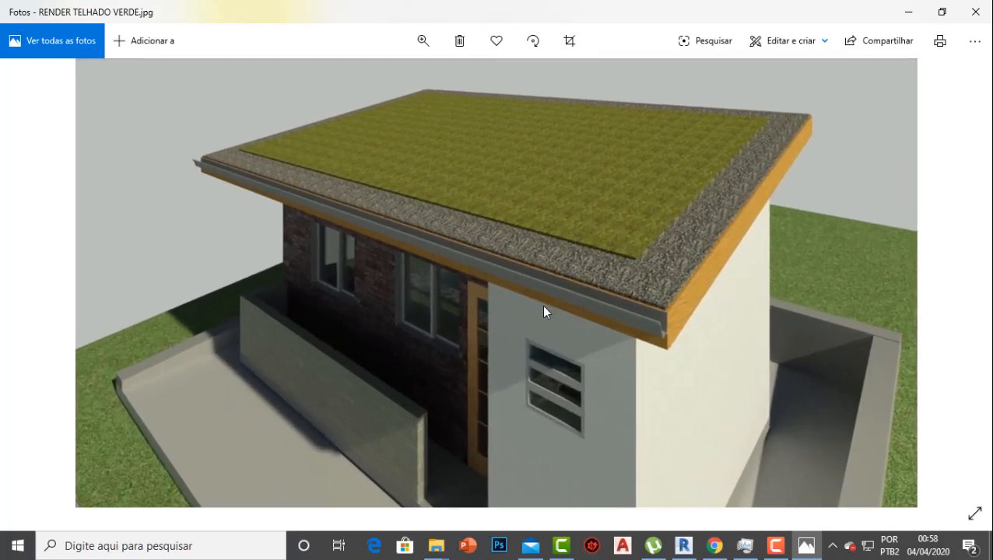
{"action": "scroll", "coordinate": [543, 308], "scroll_direction": "down", "scroll_amount": 1}
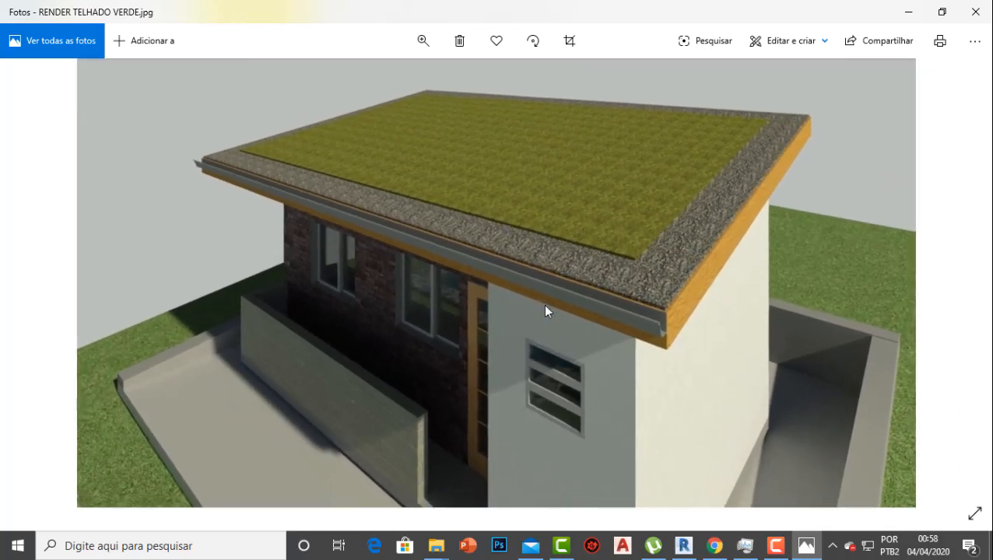